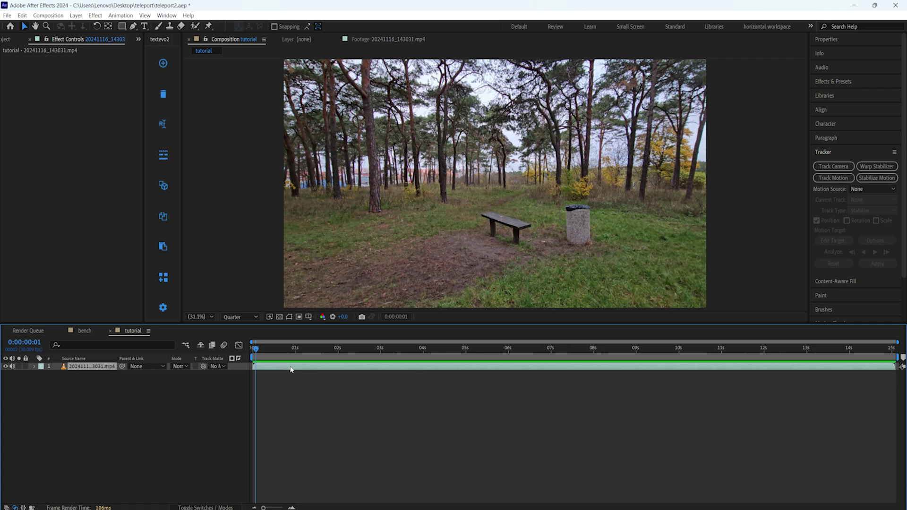
- Split the bench footage at 0:00:02:29, while the bench is still empty
{"action": "left_click_drag", "start_coordinate": [252, 352], "coordinate": [783, 354]}
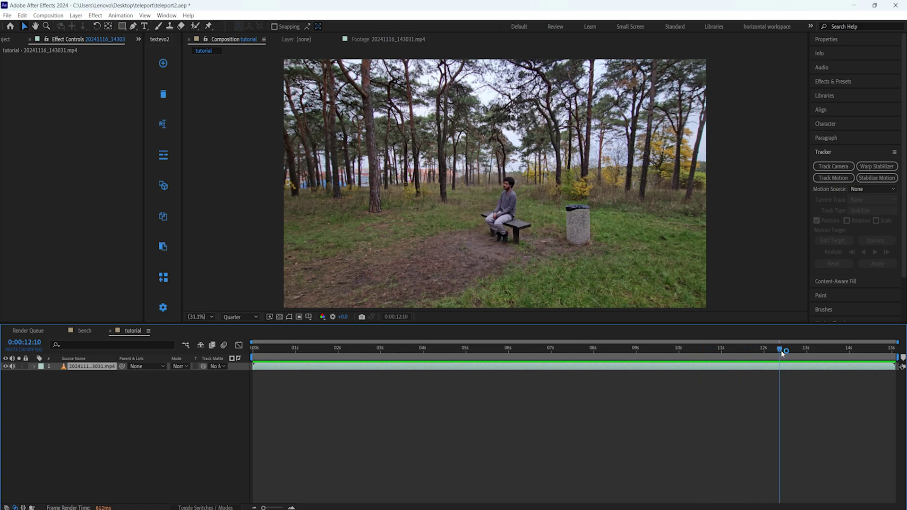
{"action": "left_click_drag", "start_coordinate": [340, 348], "coordinate": [383, 358]}
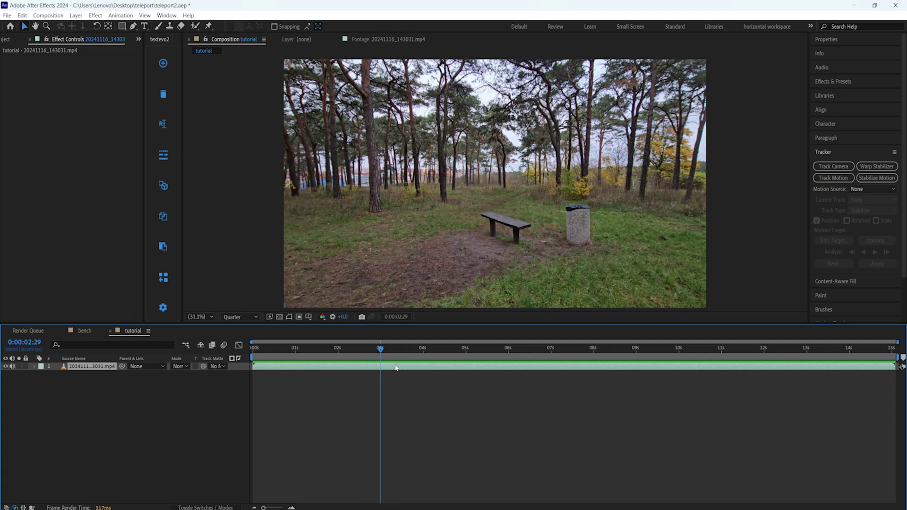
{"action": "key", "text": "ctrl+shift+d"}
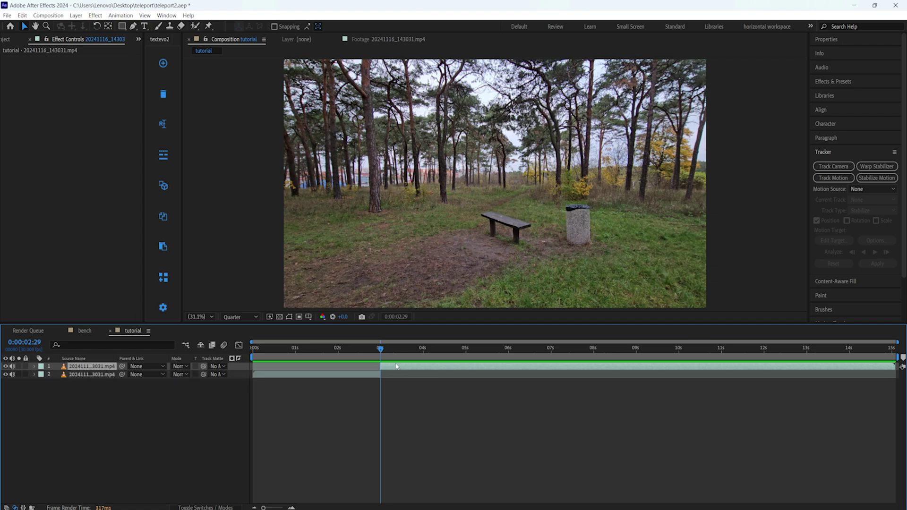
- Split the second clip at 0:00:11:23 and delete the remainder after the cut
{"action": "left_click_drag", "start_coordinate": [429, 353], "coordinate": [758, 349]}
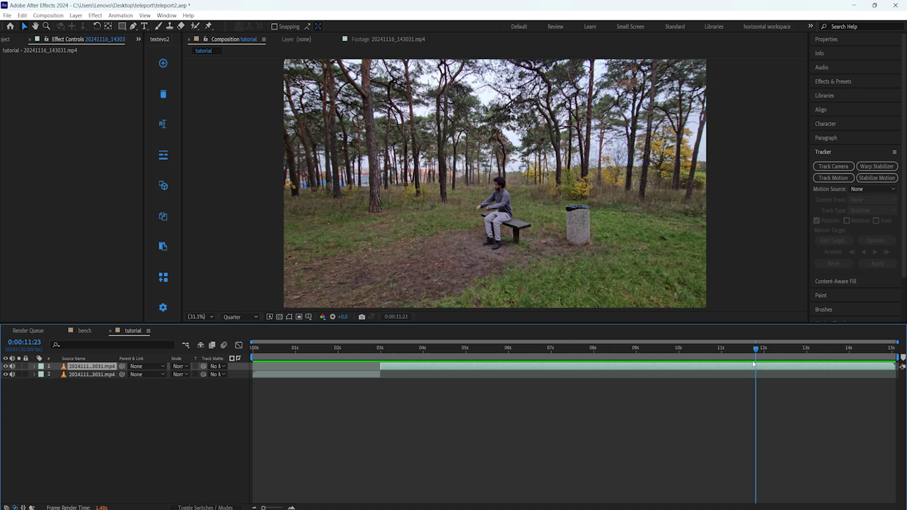
{"action": "key", "text": "ctrl+shift+d"}
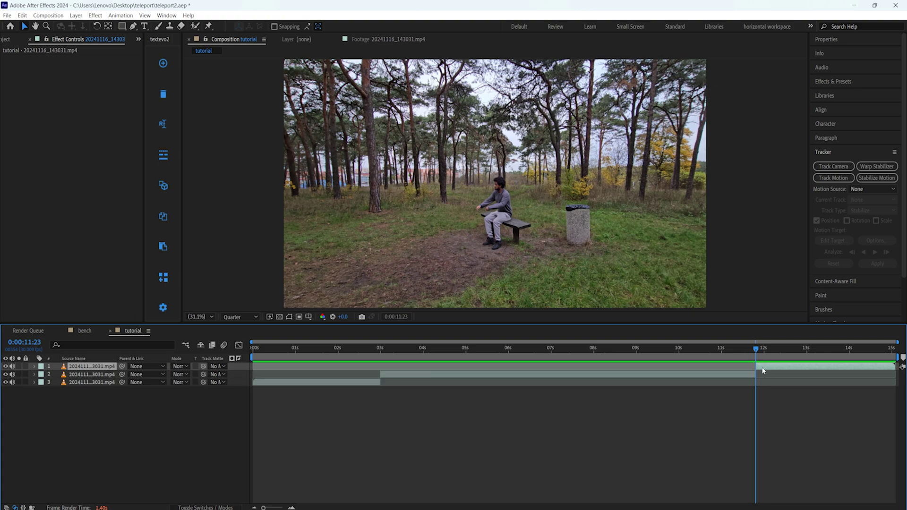
{"action": "key", "text": "Delete"}
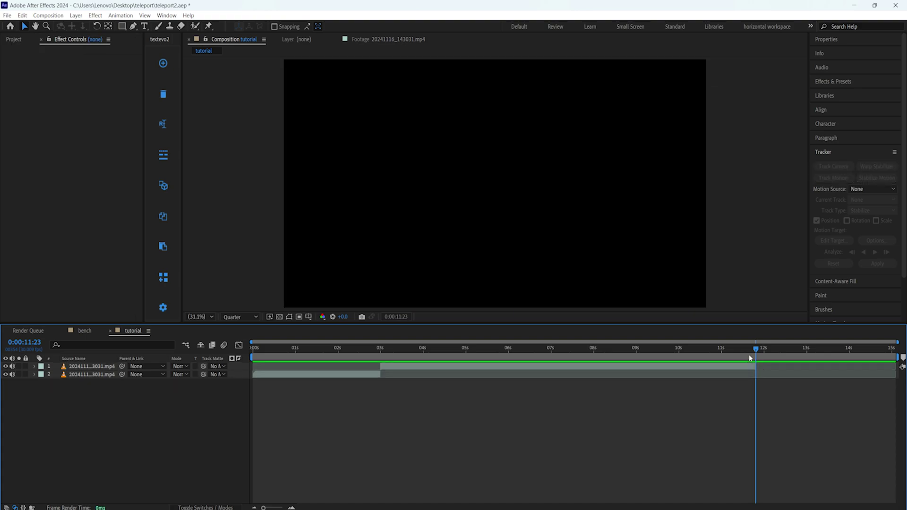
- Reorder the clips so the segment with the man starts the composition and the empty-bench segment follows directly after it
{"action": "left_click_drag", "start_coordinate": [755, 352], "coordinate": [256, 366]}
{"action": "left_click_drag", "start_coordinate": [319, 377], "coordinate": [794, 386]}
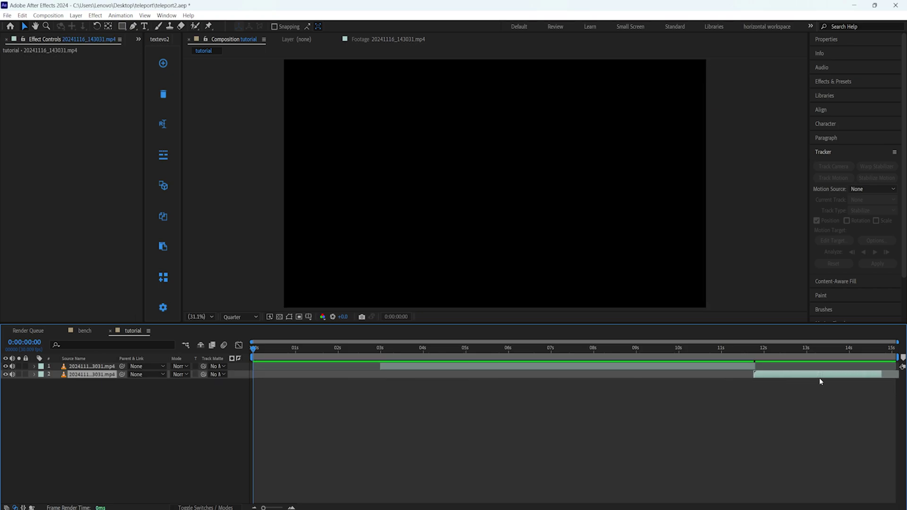
{"action": "left_click_drag", "start_coordinate": [668, 366], "coordinate": [541, 371]}
{"action": "left_click_drag", "start_coordinate": [772, 376], "coordinate": [647, 381]}
- End the work area at 0:00:11:27, where the empty-bench clip finishes, and trim the composition to it
{"action": "left_click_drag", "start_coordinate": [257, 355], "coordinate": [624, 358]}
{"action": "left_click_drag", "start_coordinate": [628, 366], "coordinate": [763, 375]}
{"action": "left_click_drag", "start_coordinate": [903, 357], "coordinate": [762, 355]}
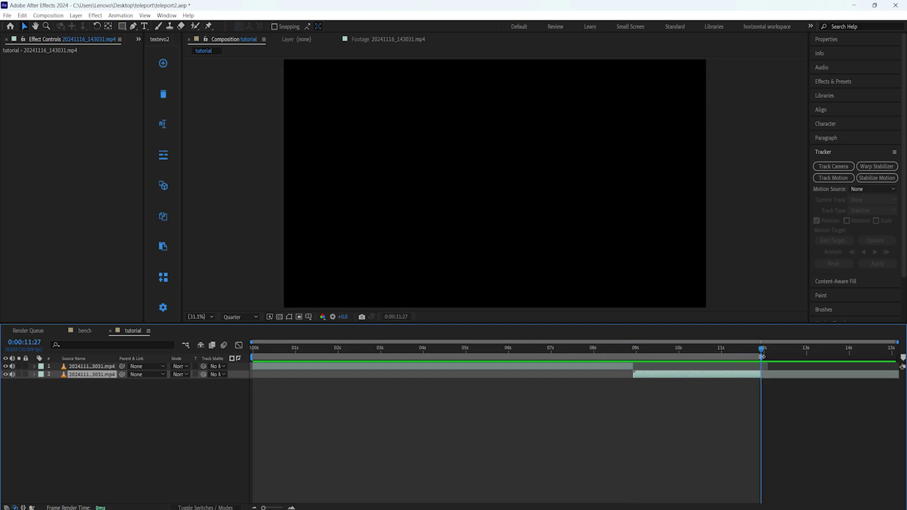
{"action": "right_click", "coordinate": [708, 360]}
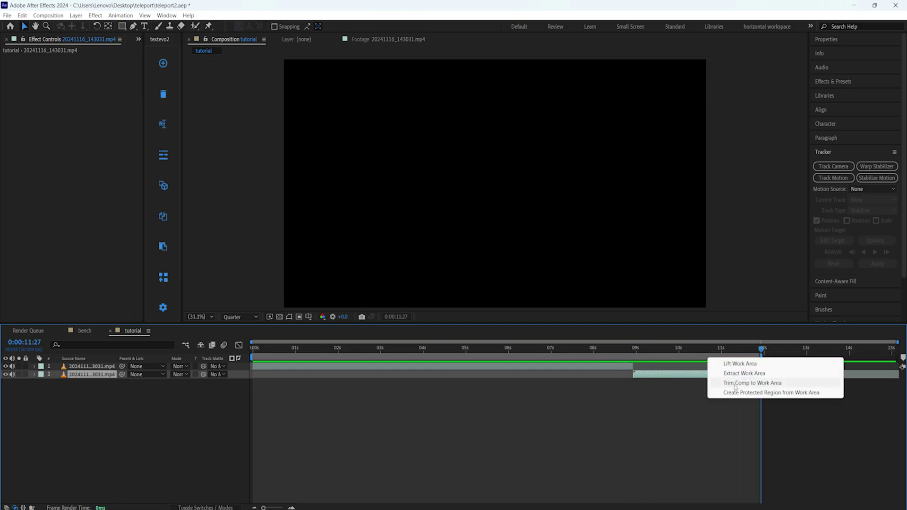
{"action": "left_click", "coordinate": [735, 384]}
- Split the clip with the man at 0:00:08:09 and align the start of the empty-bench clip with that cut
{"action": "left_click_drag", "start_coordinate": [882, 350], "coordinate": [691, 354]}
{"action": "left_click_drag", "start_coordinate": [760, 378], "coordinate": [709, 349]}
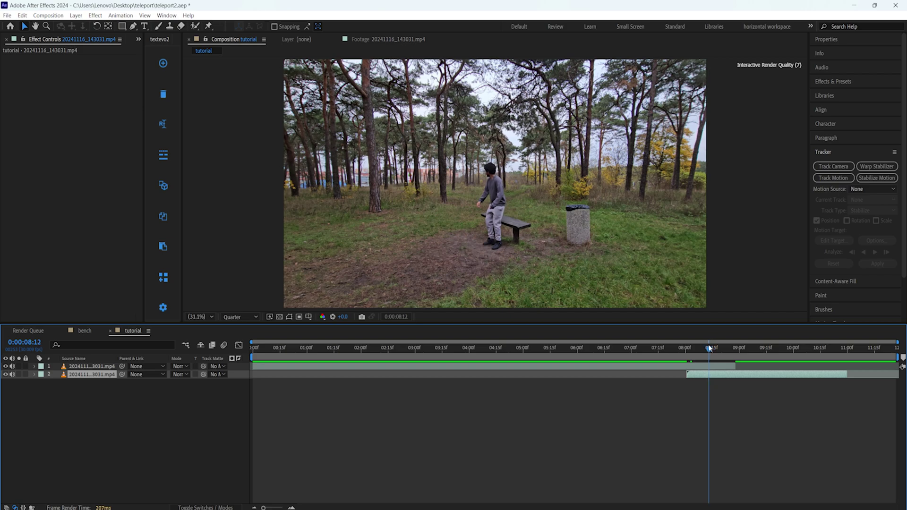
{"action": "left_click_drag", "start_coordinate": [263, 509], "coordinate": [276, 509]}
{"action": "left_click_drag", "start_coordinate": [565, 350], "coordinate": [562, 352]}
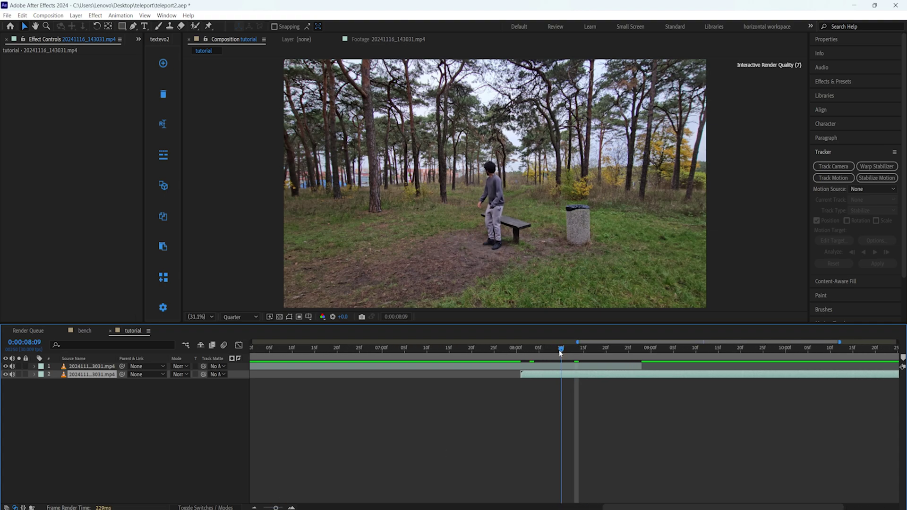
{"action": "left_click", "coordinate": [566, 368]}
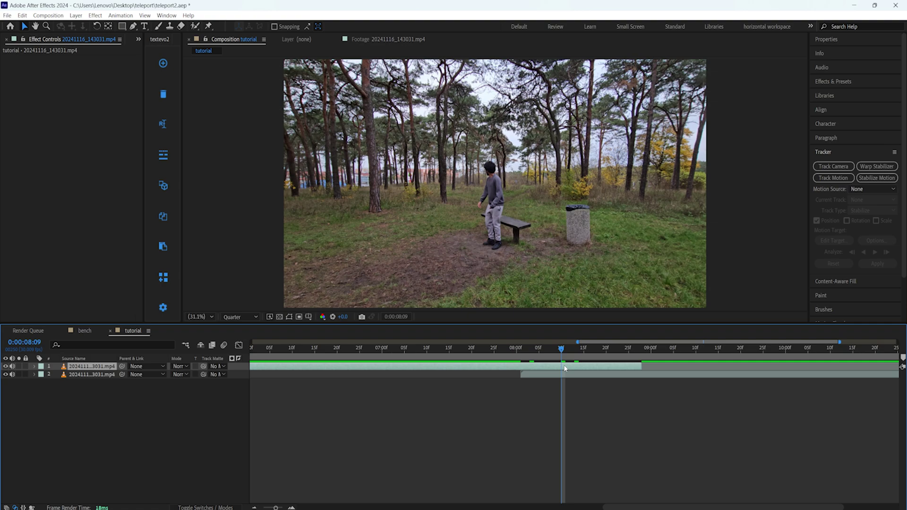
{"action": "key", "text": "ctrl+shift+d"}
{"action": "left_click_drag", "start_coordinate": [579, 383], "coordinate": [591, 383]}
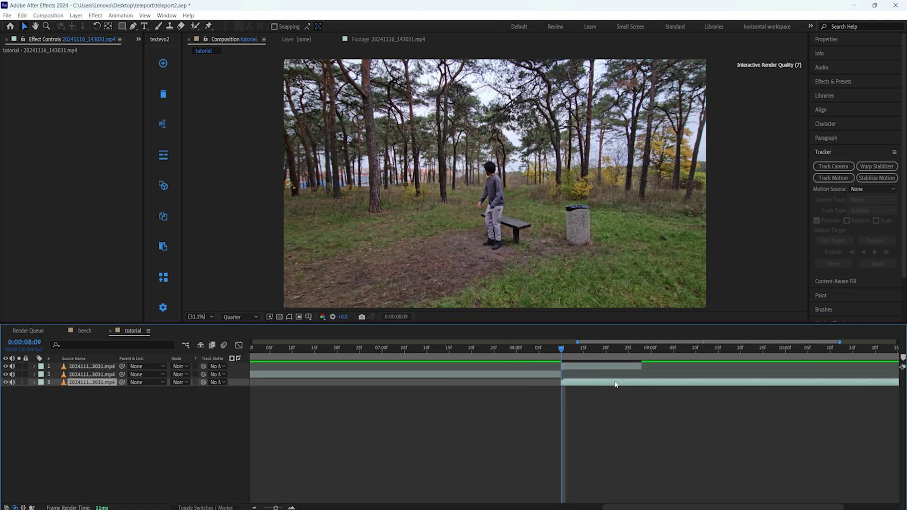
{"action": "left_click", "coordinate": [629, 441]}
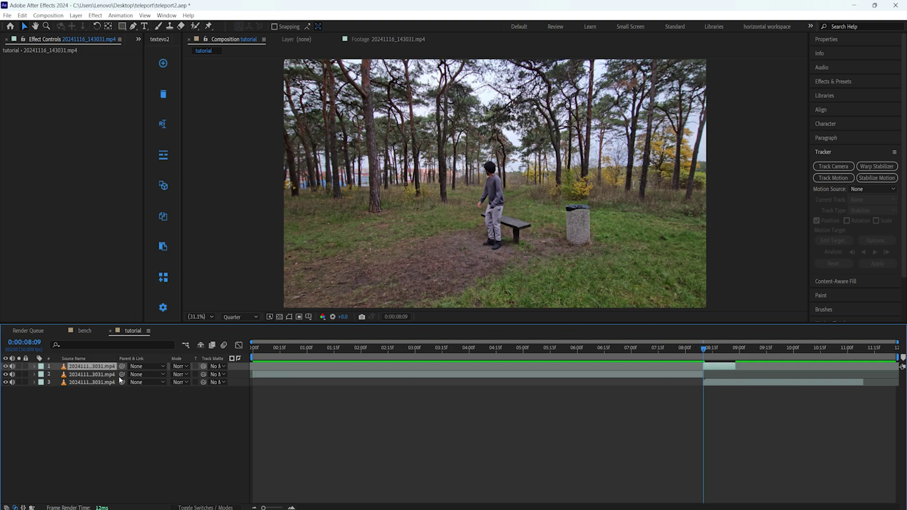
- Rename the short clip after the cut, layer 1, as roto
{"action": "right_click", "coordinate": [93, 369]}
{"action": "left_click", "coordinate": [123, 362]}
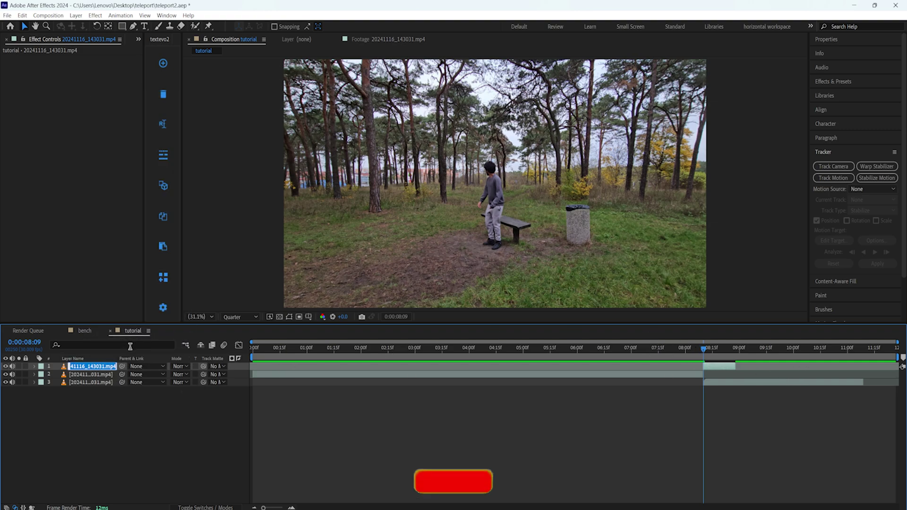
{"action": "type", "text": "roto"}
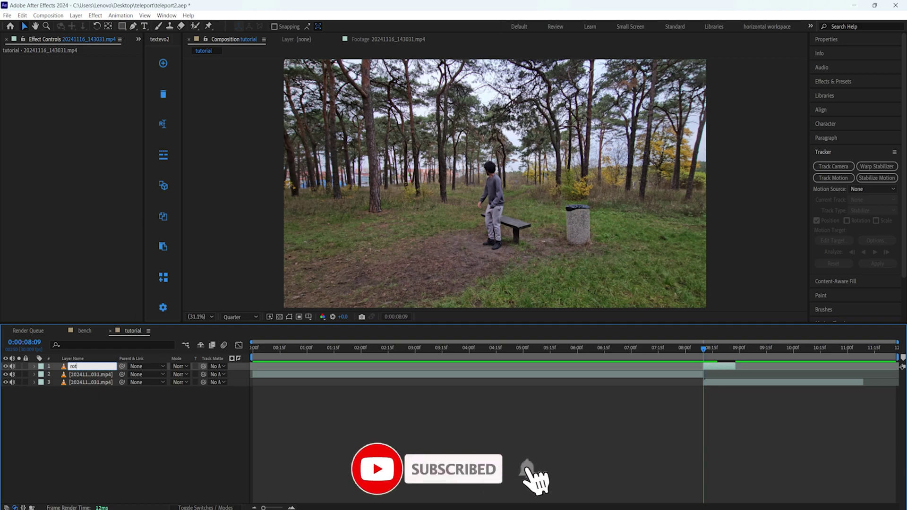
{"action": "left_click", "coordinate": [137, 414]}
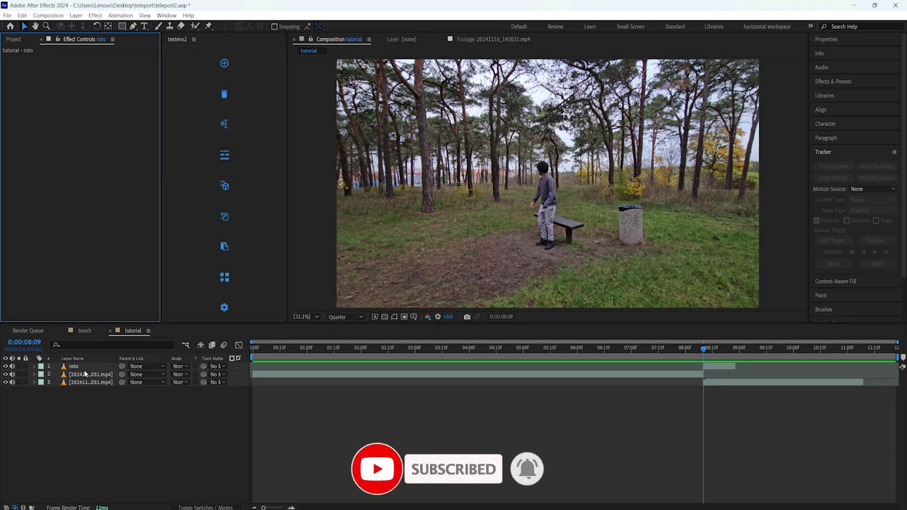
- Rename the long clip before the cut, layer 2, as main video
{"action": "right_click", "coordinate": [85, 377]}
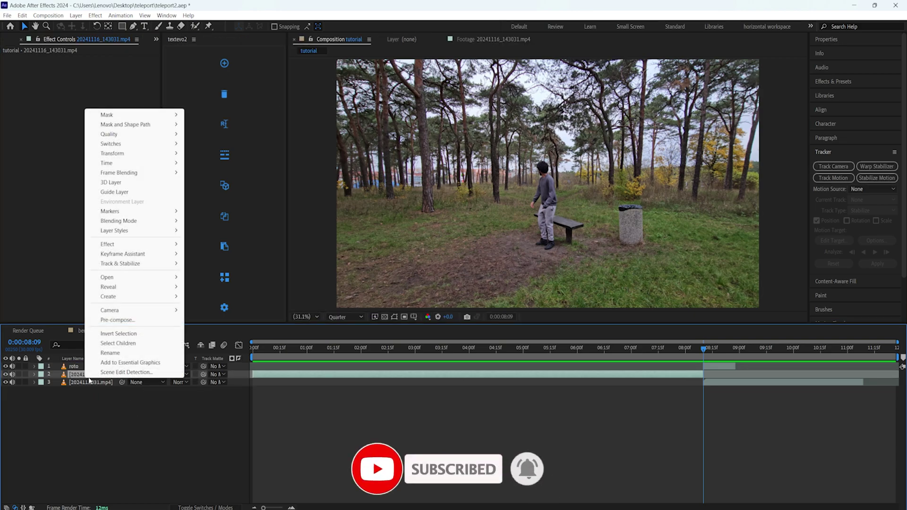
{"action": "left_click", "coordinate": [117, 353]}
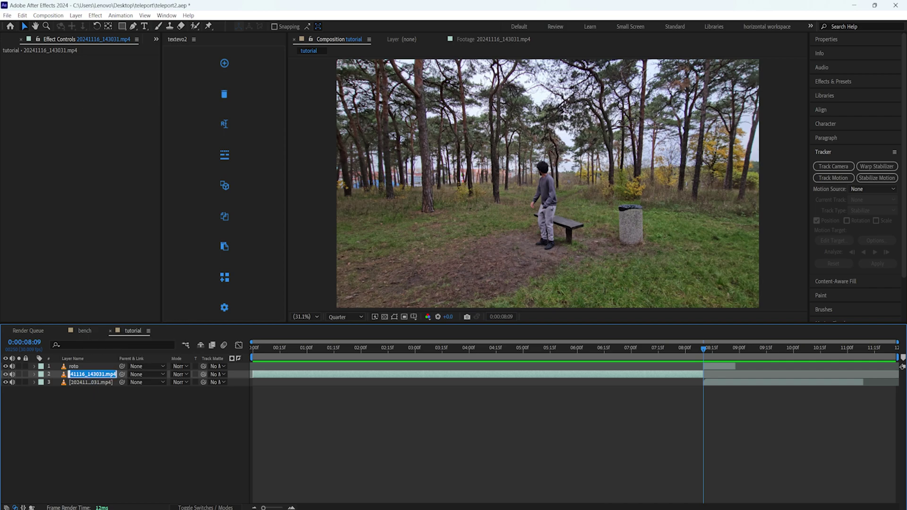
{"action": "type", "text": "main video"}
{"action": "key", "text": "Return"}
- Rename the empty-bench clip, layer 3, as clean plate
{"action": "right_click", "coordinate": [90, 382]}
{"action": "left_click", "coordinate": [114, 357]}
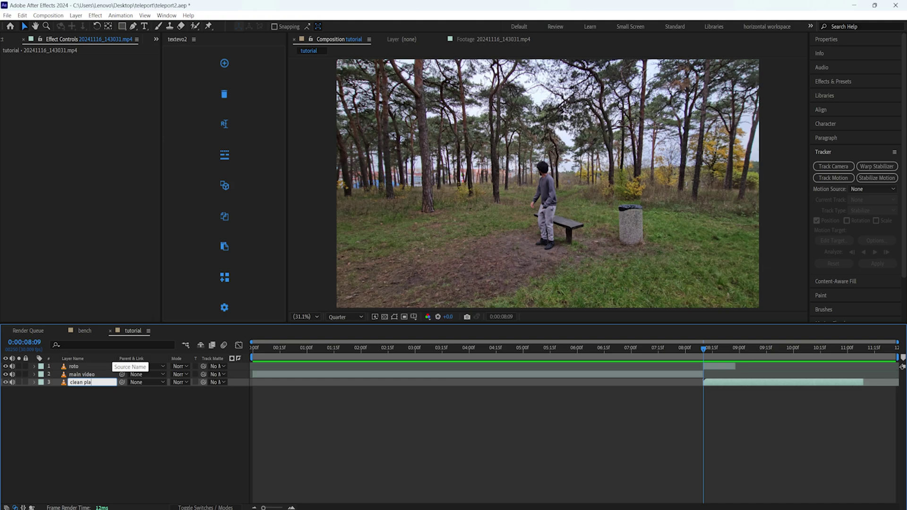
{"action": "left_click", "coordinate": [105, 429]}
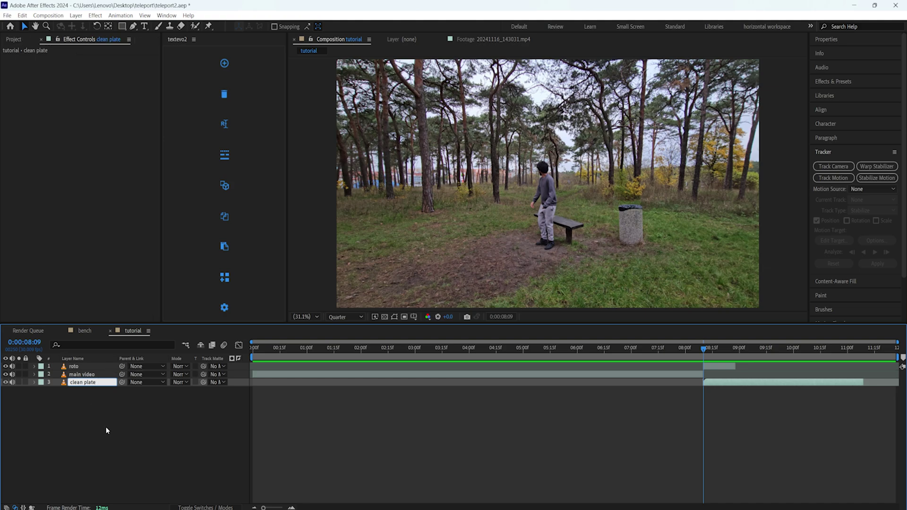
- Activate the Roto Brush tool for the roto layer and open that layer for painting
{"action": "left_click_drag", "start_coordinate": [715, 356], "coordinate": [706, 356]}
{"action": "left_click", "coordinate": [711, 368]}
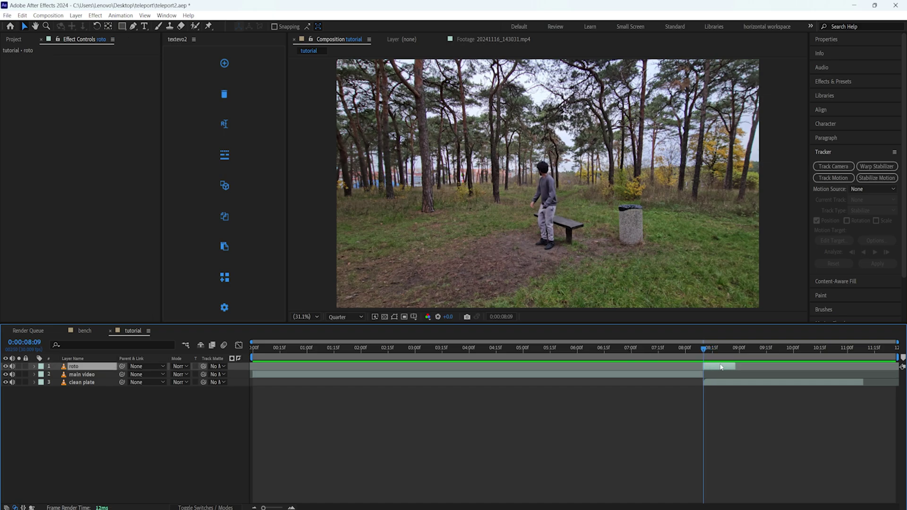
{"action": "left_click", "coordinate": [194, 27]}
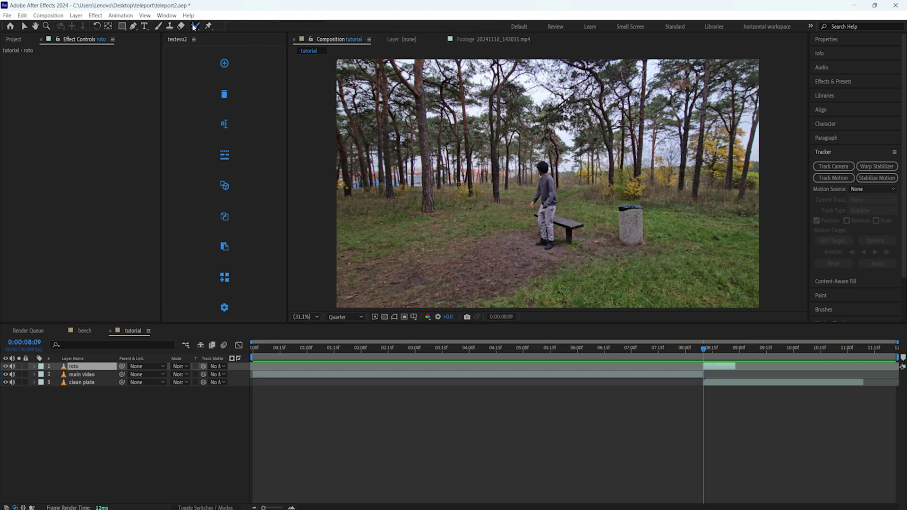
{"action": "double_click", "coordinate": [543, 199]}
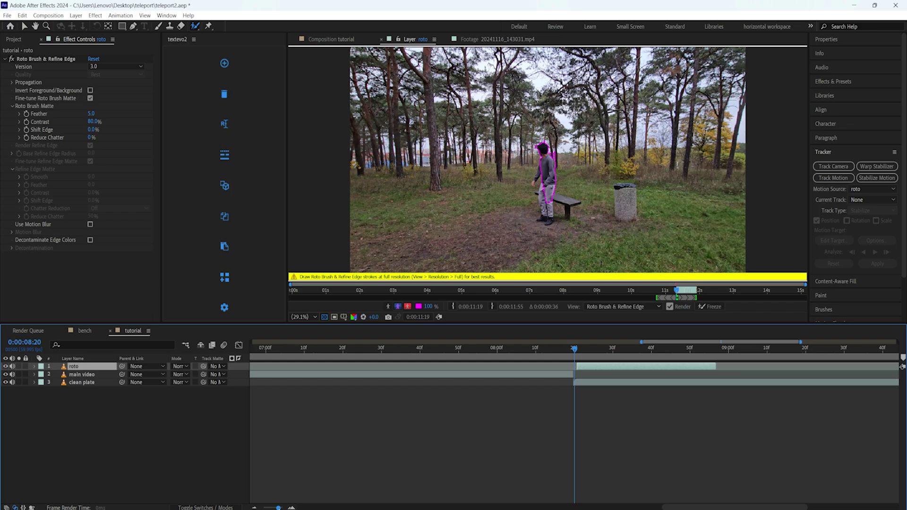
- Paint Roto Brush strokes over the man's head and body to select him as the foreground
{"action": "key", "text": "equal"}
{"action": "key", "text": "equal"}
{"action": "key", "text": "minus"}
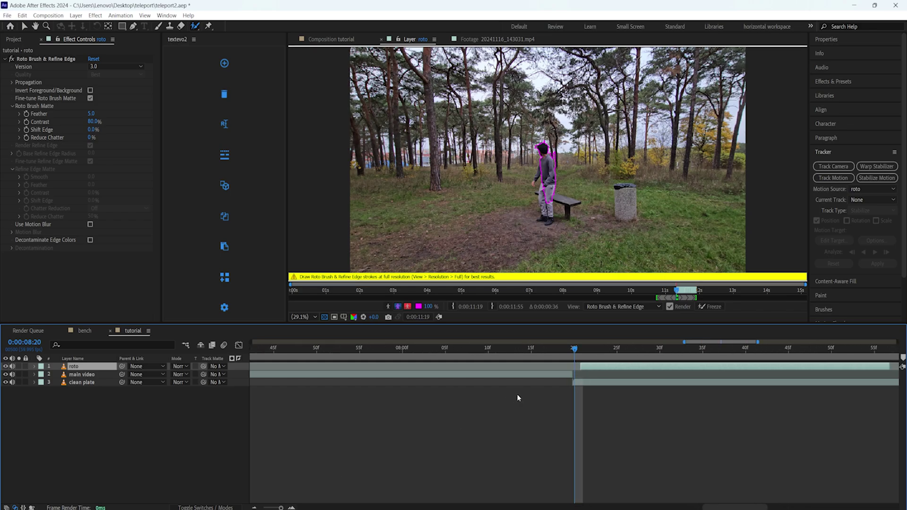
{"action": "scroll", "coordinate": [533, 190], "scroll_direction": "up", "scroll_amount": 5}
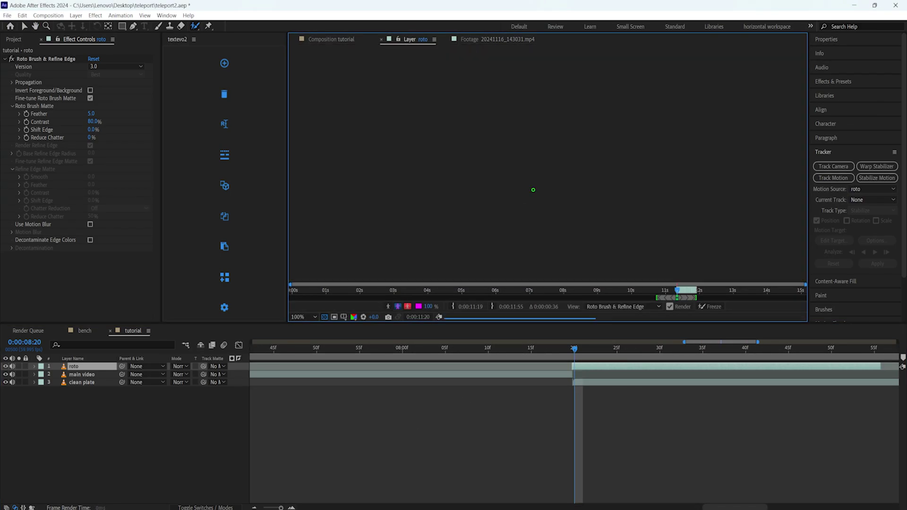
{"action": "scroll", "coordinate": [533, 189], "scroll_direction": "up", "scroll_amount": 1}
{"action": "left_click_drag", "start_coordinate": [545, 71], "coordinate": [545, 186]}
{"action": "left_click_drag", "start_coordinate": [520, 85], "coordinate": [544, 264]}
- Refine the matte edge around the man's hair with the Refine Edge tool and return to the Roto Brush
{"action": "key", "text": "alt+w"}
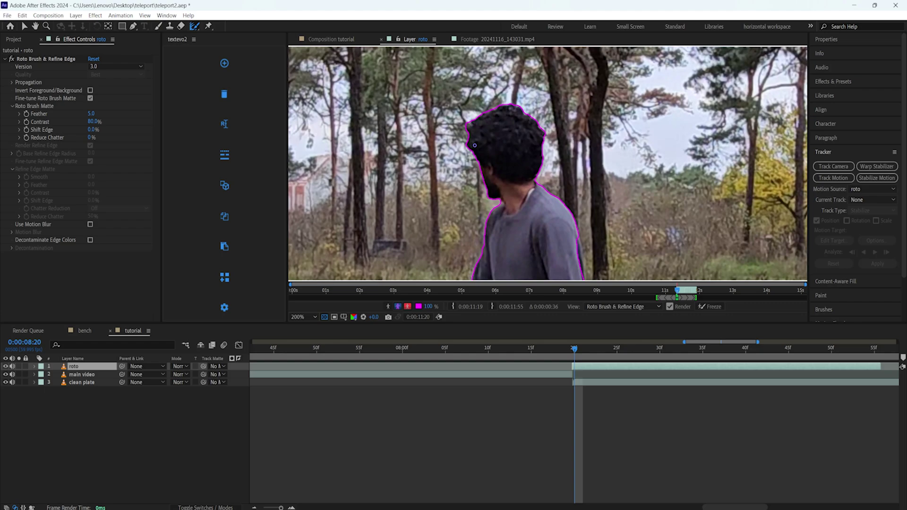
{"action": "left_click_drag", "start_coordinate": [475, 146], "coordinate": [541, 171]}
{"action": "left_click_drag", "start_coordinate": [563, 265], "coordinate": [546, 114]}
{"action": "key", "text": "alt+w"}
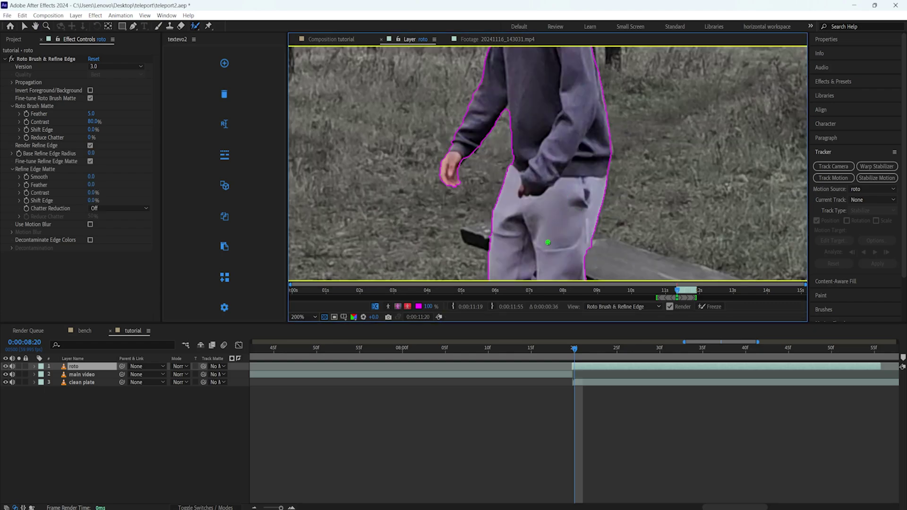
- Fit the whole roto layer in view and freeze the Roto Brush matte
{"action": "left_click", "coordinate": [306, 317]}
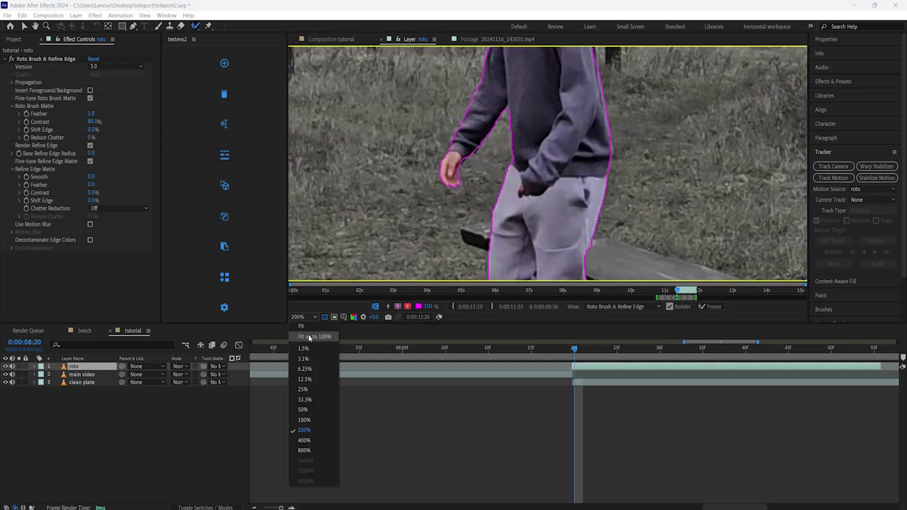
{"action": "left_click", "coordinate": [308, 336]}
{"action": "left_click", "coordinate": [711, 308]}
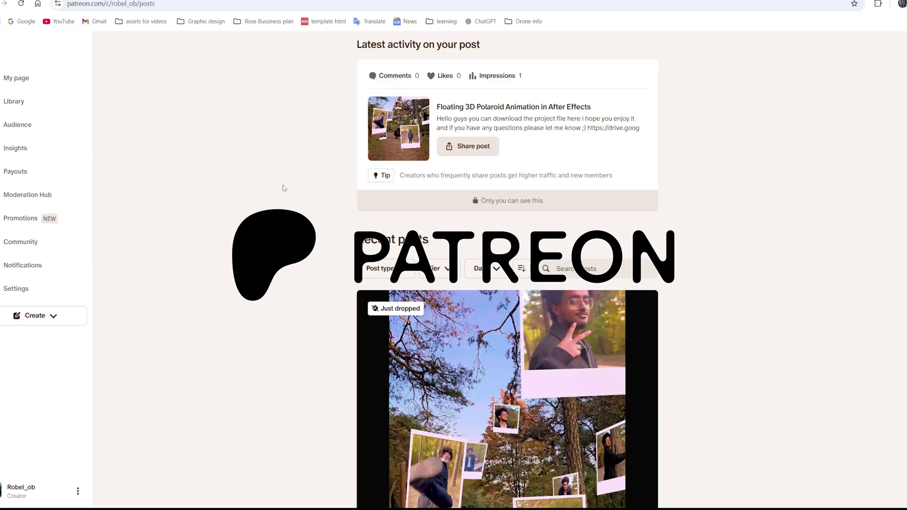
- Switch to the Patreon creator page and look through the recent project-file posts
{"action": "scroll", "coordinate": [285, 188], "scroll_direction": "down", "scroll_amount": 2}
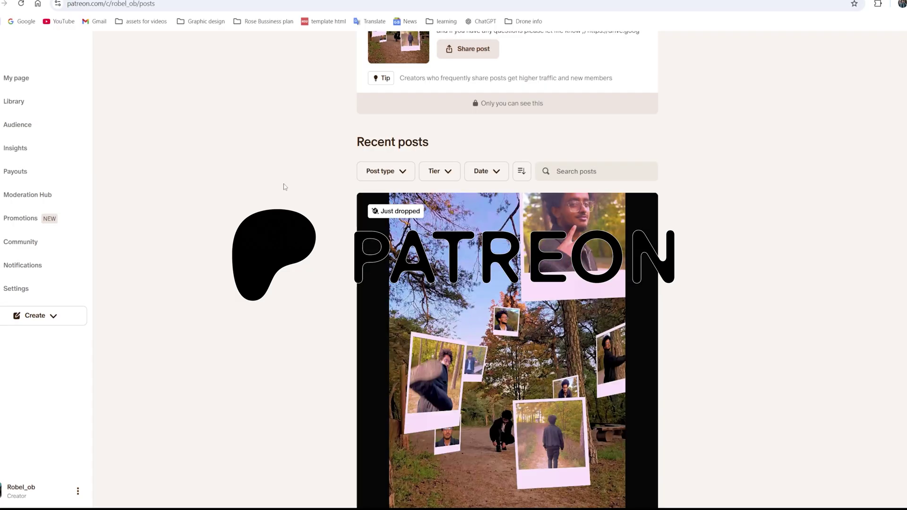
{"action": "scroll", "coordinate": [284, 184], "scroll_direction": "down", "scroll_amount": 15}
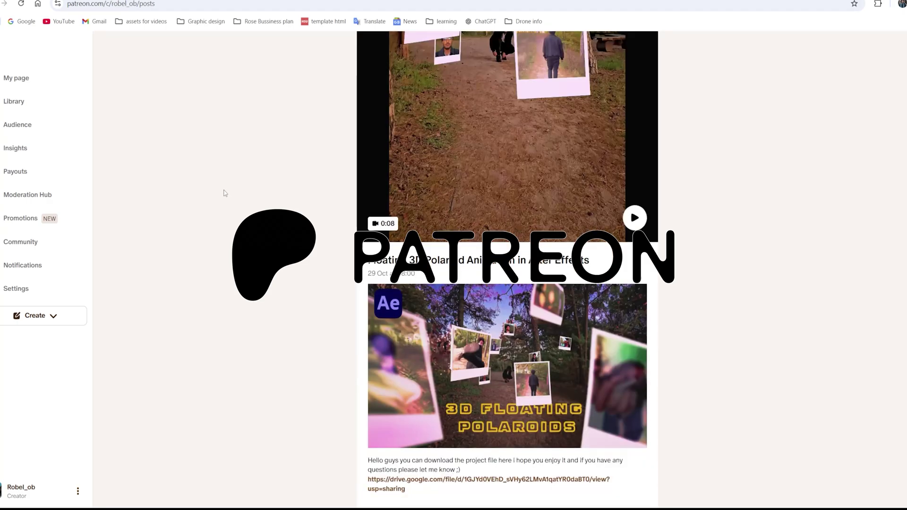
{"action": "scroll", "coordinate": [225, 190], "scroll_direction": "down", "scroll_amount": 20}
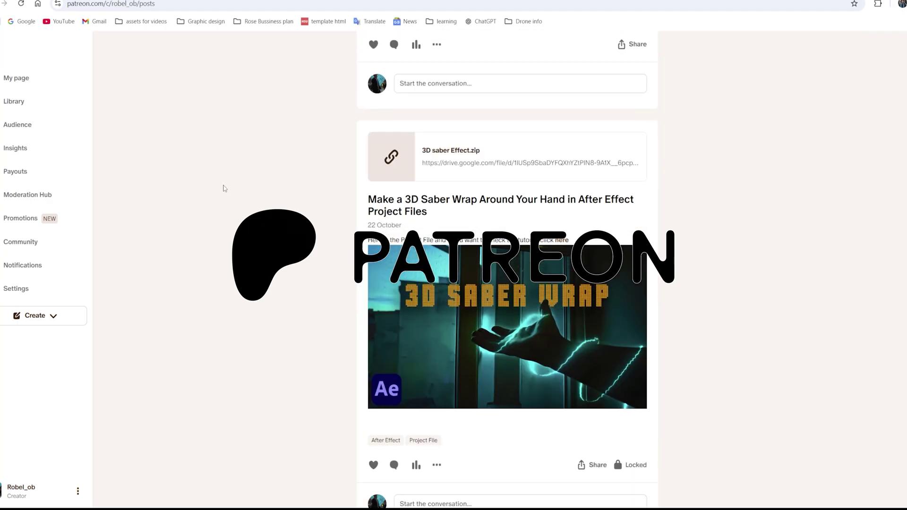
{"action": "scroll", "coordinate": [225, 189], "scroll_direction": "down", "scroll_amount": 15}
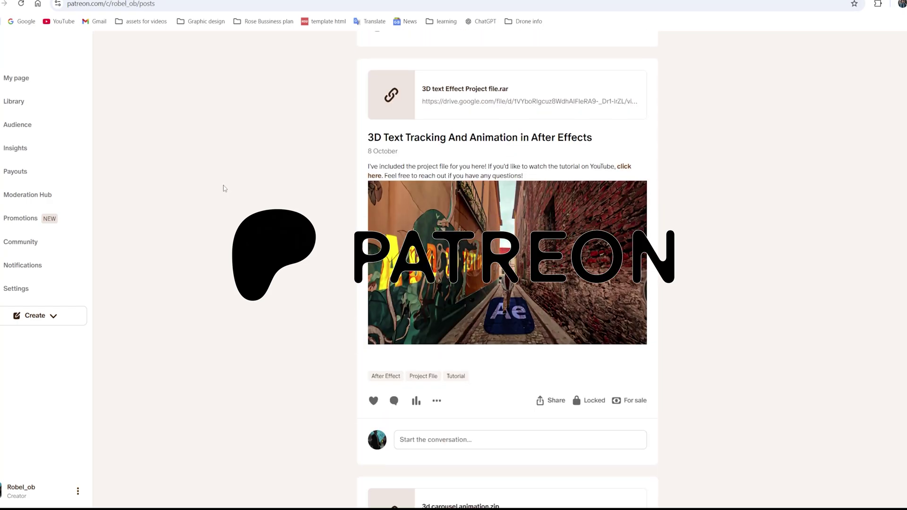
{"action": "scroll", "coordinate": [225, 188], "scroll_direction": "down", "scroll_amount": 5}
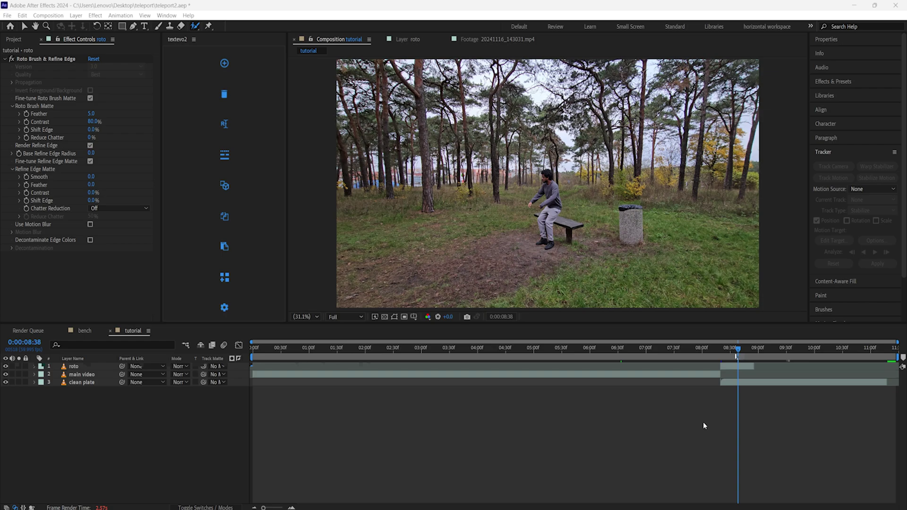
- Set the composition preview resolution to Quarter and solo the roto layer to check the man's cutout over several frames
{"action": "left_click_drag", "start_coordinate": [736, 348], "coordinate": [178, 357]}
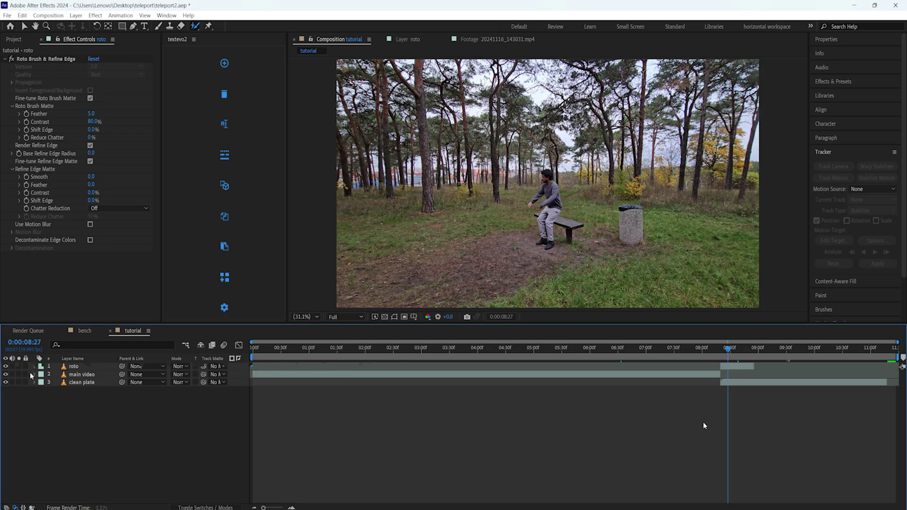
{"action": "left_click", "coordinate": [345, 317]}
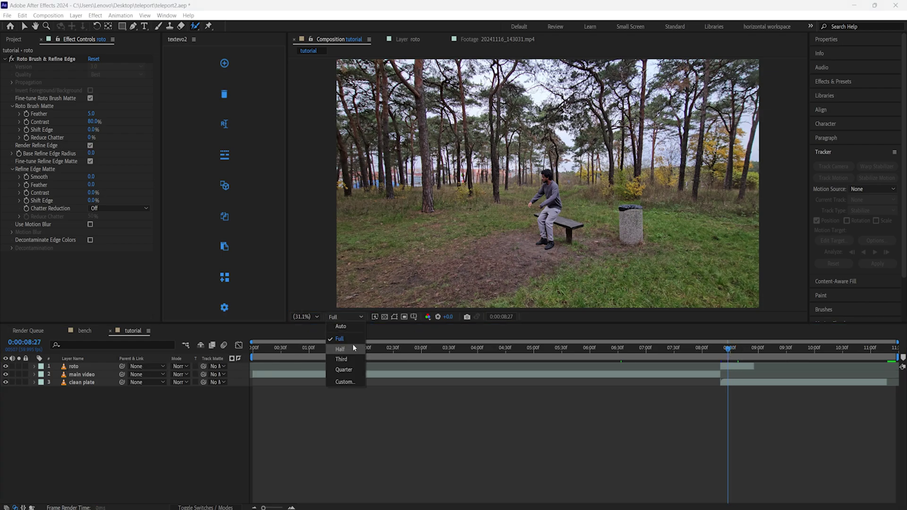
{"action": "left_click", "coordinate": [349, 369]}
{"action": "left_click", "coordinate": [19, 366]}
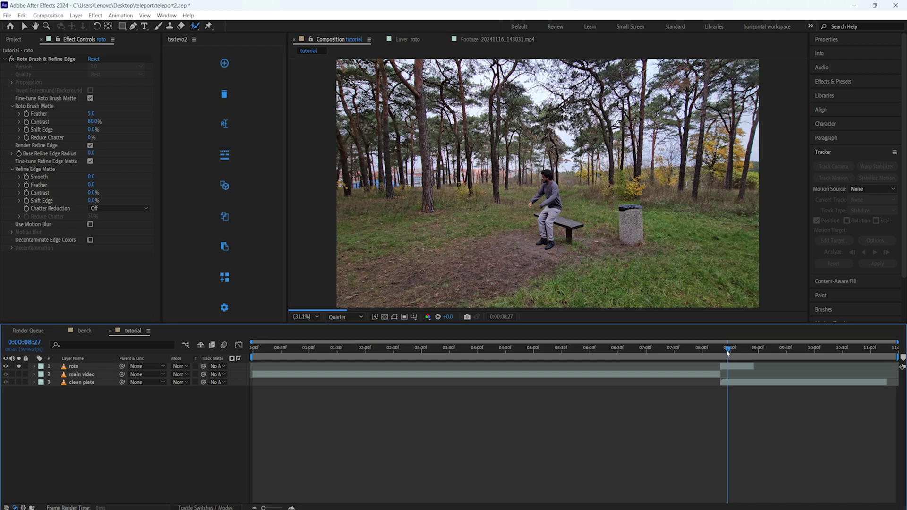
{"action": "left_click_drag", "start_coordinate": [728, 349], "coordinate": [736, 350]}
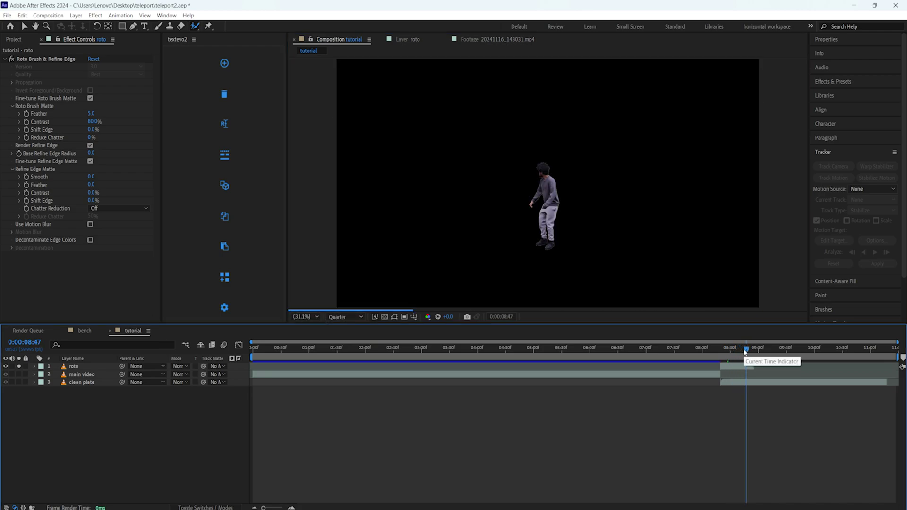
{"action": "left_click_drag", "start_coordinate": [746, 352], "coordinate": [749, 352]}
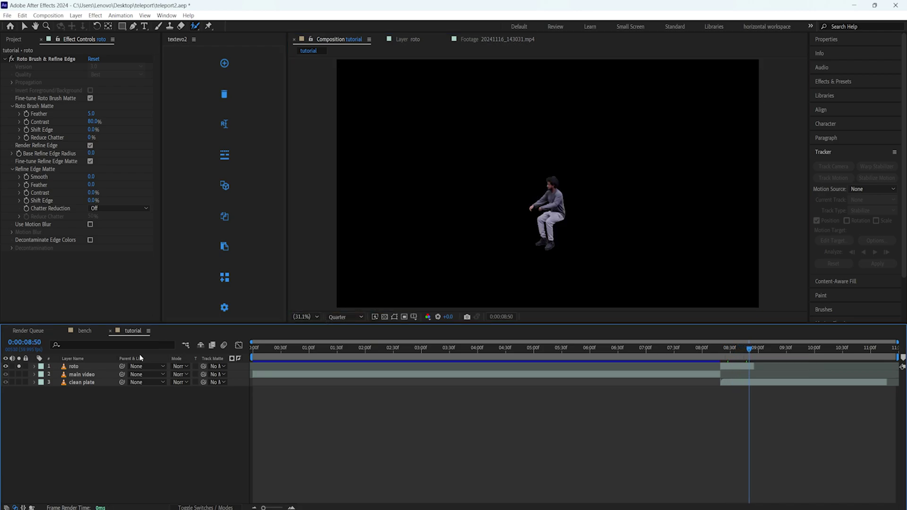
- Pre-compose the roto layer with all attributes moved into the new composition and return to the tutorial composition
{"action": "right_click", "coordinate": [84, 367]}
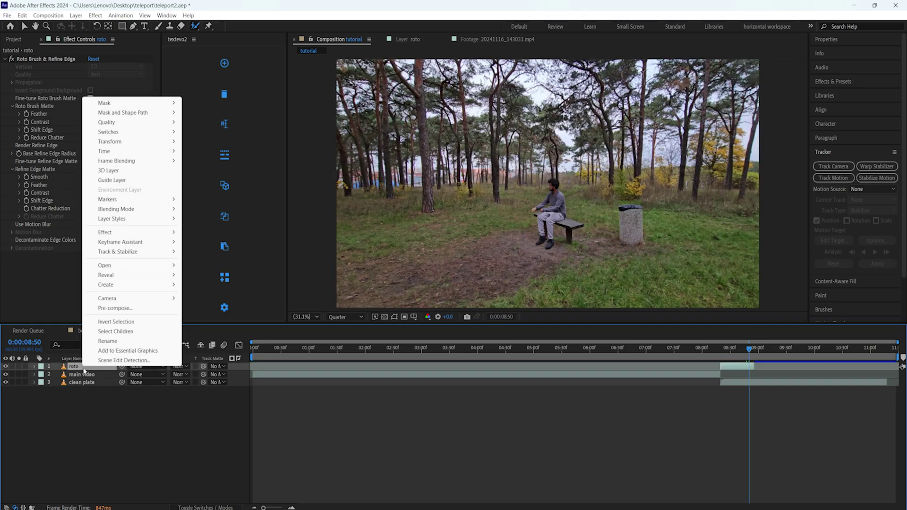
{"action": "left_click", "coordinate": [115, 309]}
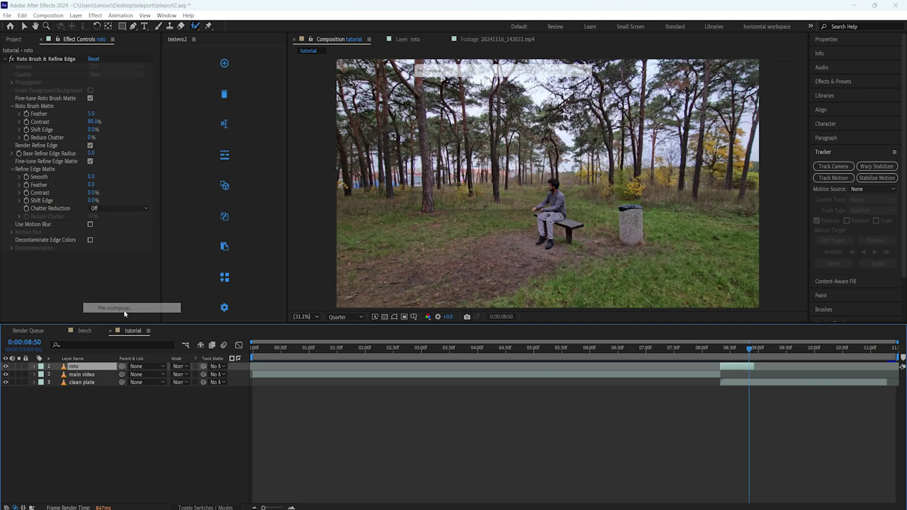
{"action": "left_click", "coordinate": [504, 150]}
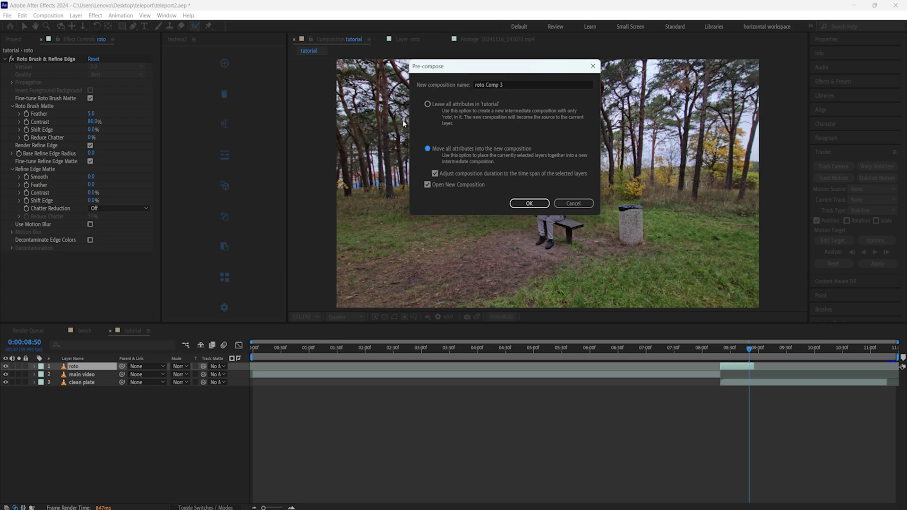
{"action": "left_click", "coordinate": [528, 204]}
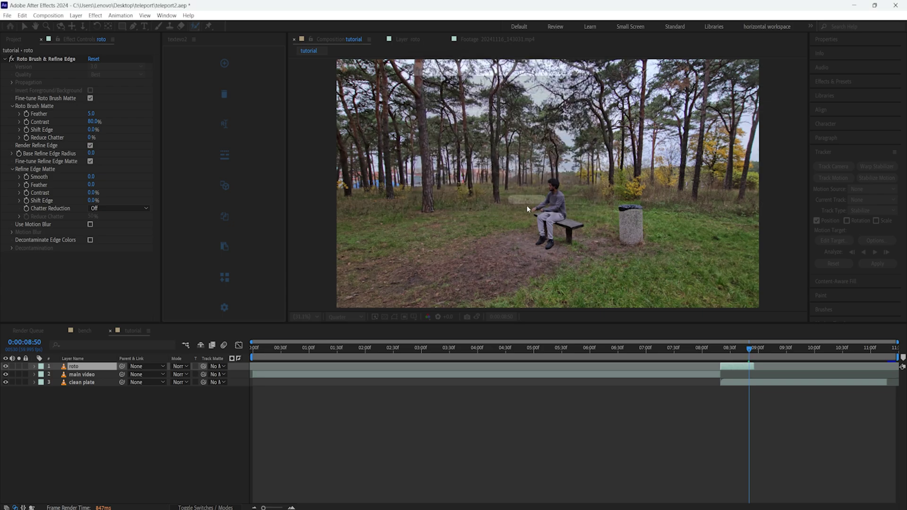
{"action": "left_click", "coordinate": [138, 330]}
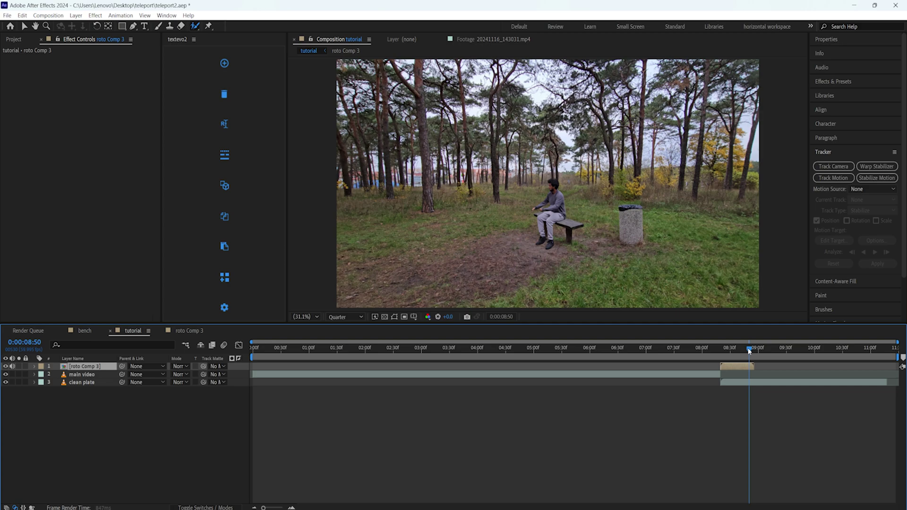
- Draw a closed Pen mask around the seated man's front leg and foot on the roto precomp at 0:00:08:53
{"action": "left_click_drag", "start_coordinate": [749, 349], "coordinate": [727, 349]}
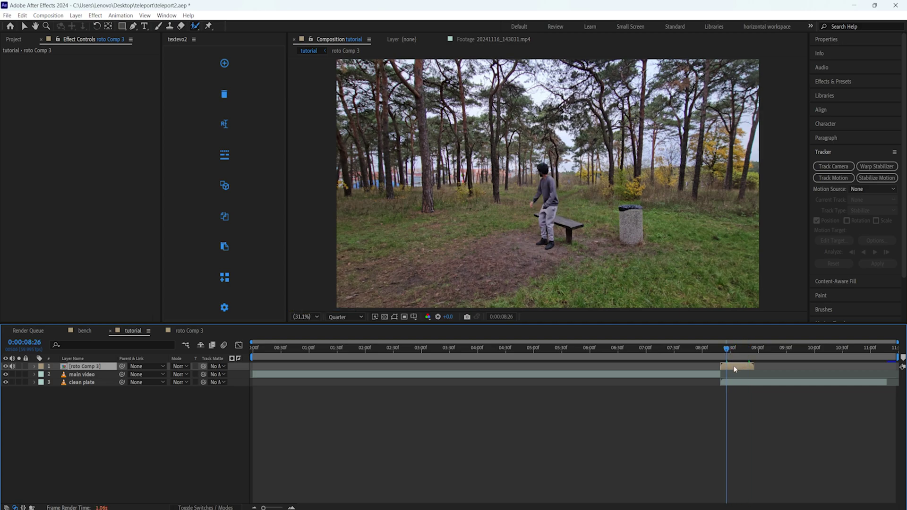
{"action": "left_click_drag", "start_coordinate": [727, 352], "coordinate": [722, 352]}
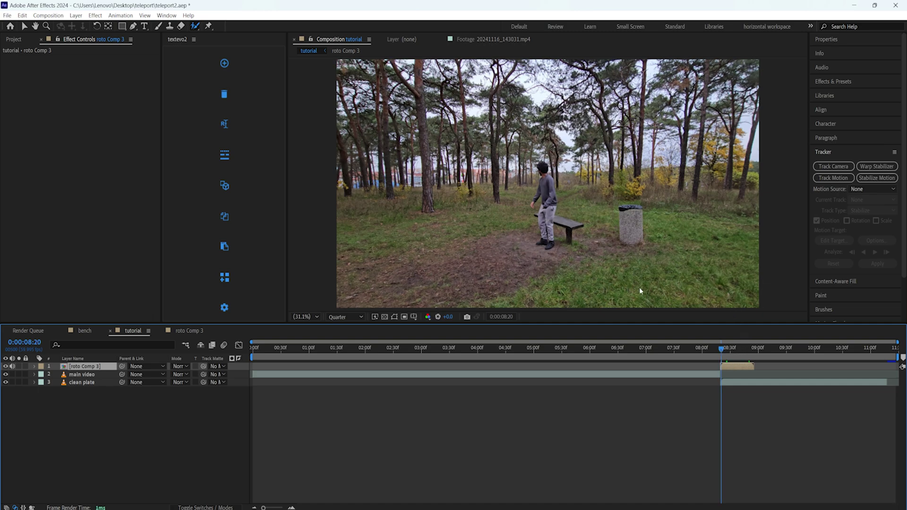
{"action": "left_click", "coordinate": [306, 317]}
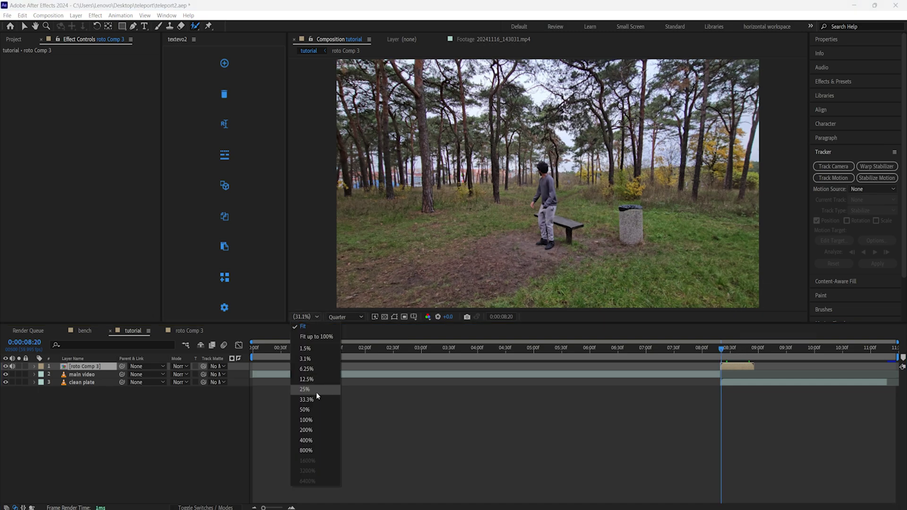
{"action": "left_click", "coordinate": [305, 410]}
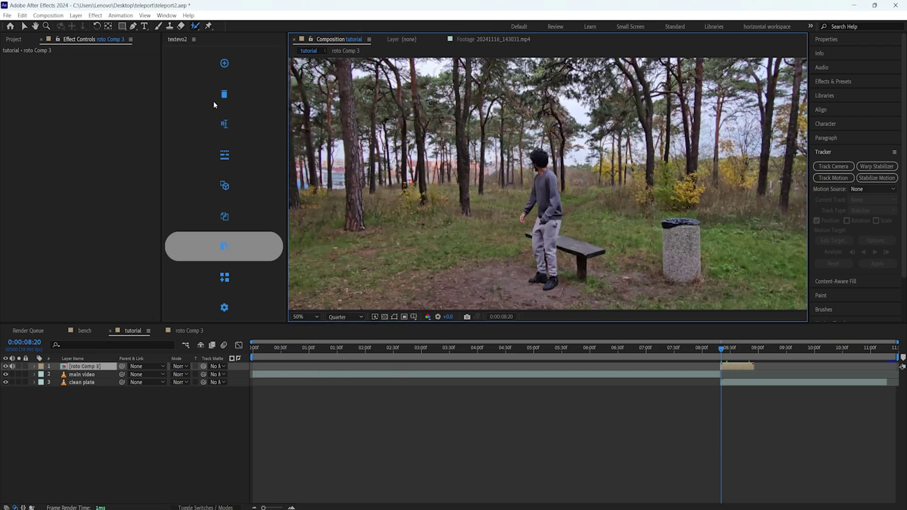
{"action": "left_click", "coordinate": [135, 27]}
{"action": "left_click_drag", "start_coordinate": [748, 350], "coordinate": [753, 355]}
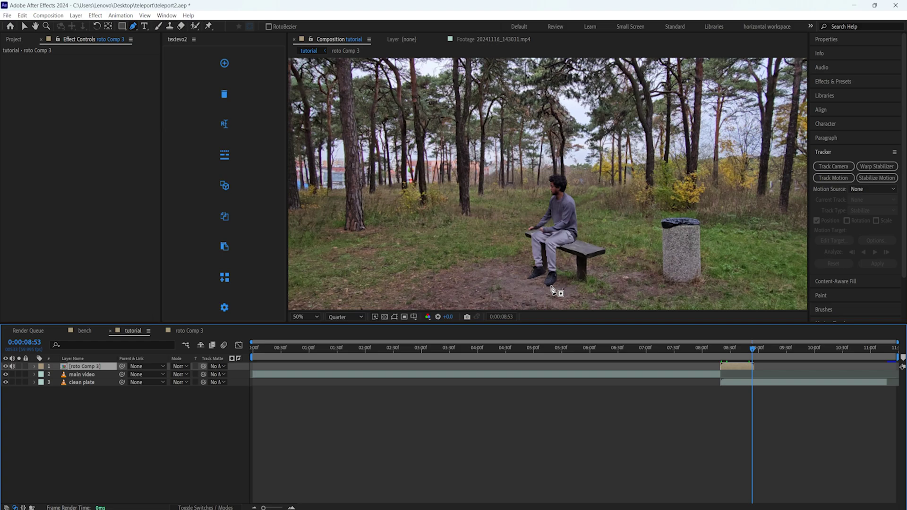
{"action": "left_click", "coordinate": [572, 279]}
{"action": "left_click", "coordinate": [541, 287]}
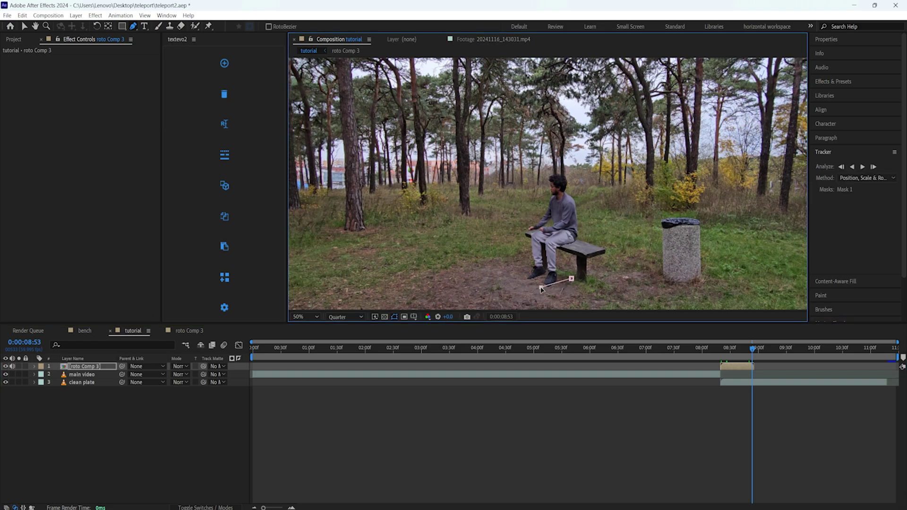
{"action": "left_click", "coordinate": [544, 243]}
{"action": "left_click", "coordinate": [556, 230]}
{"action": "left_click", "coordinate": [570, 229]}
{"action": "left_click", "coordinate": [569, 254]}
{"action": "left_click", "coordinate": [561, 259]}
{"action": "left_click", "coordinate": [561, 271]}
{"action": "left_click", "coordinate": [572, 280]}
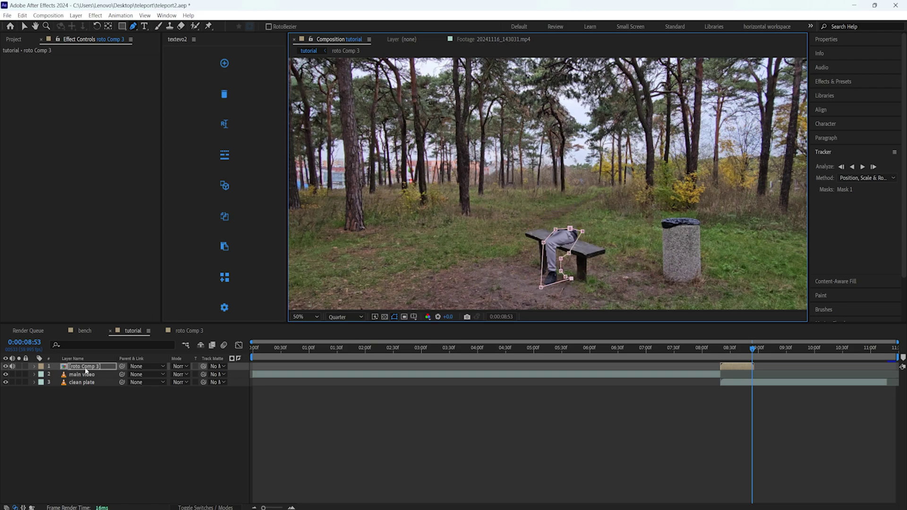
- Reveal all properties of the roto precomp's mask and set its Mask Feather to 5 pixels
{"action": "left_click", "coordinate": [85, 368]}
{"action": "key", "text": "comma"}
{"action": "key", "text": "m"}
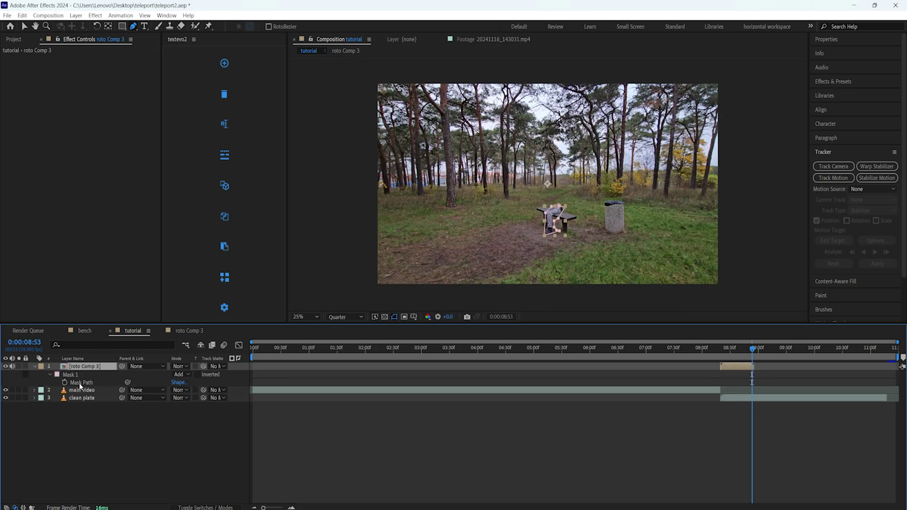
{"action": "left_click", "coordinate": [50, 376]}
{"action": "left_click", "coordinate": [51, 376]}
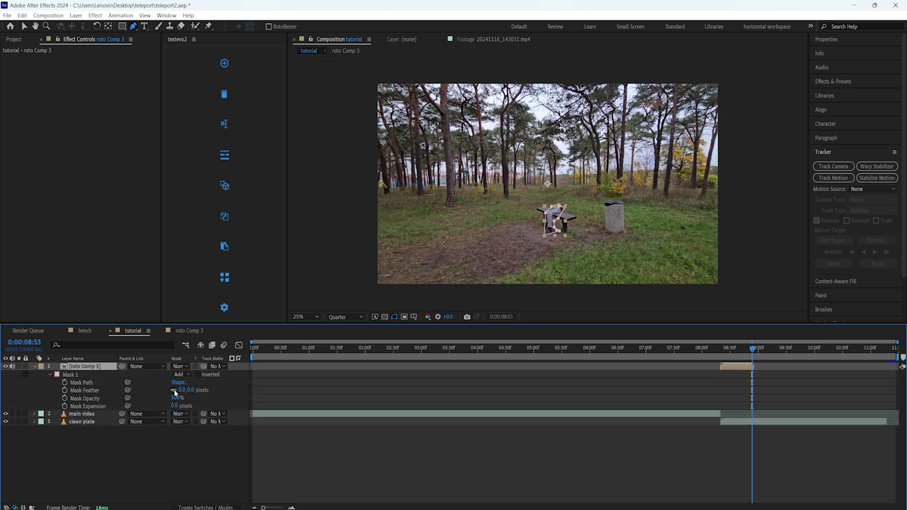
{"action": "left_click", "coordinate": [182, 390]}
{"action": "left_click", "coordinate": [190, 429]}
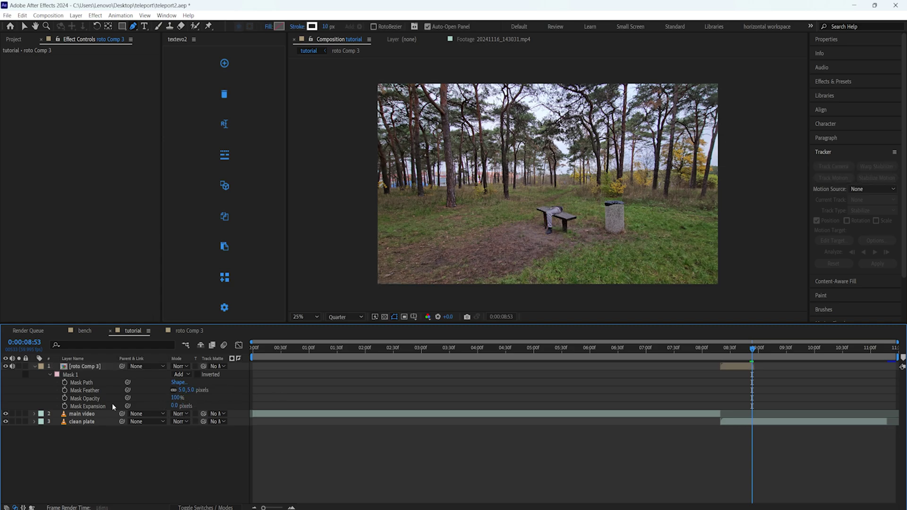
- Keyframe the Mask Path at 0:00:08:53, and at 0:00:08:20 move the whole mask to the right, clear of the man's legs
{"action": "left_click", "coordinate": [65, 383]}
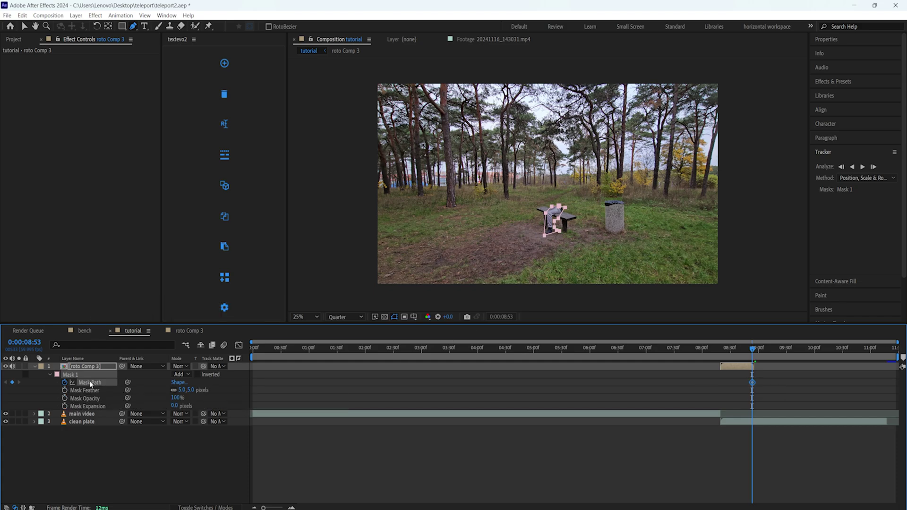
{"action": "left_click_drag", "start_coordinate": [752, 350], "coordinate": [722, 352]}
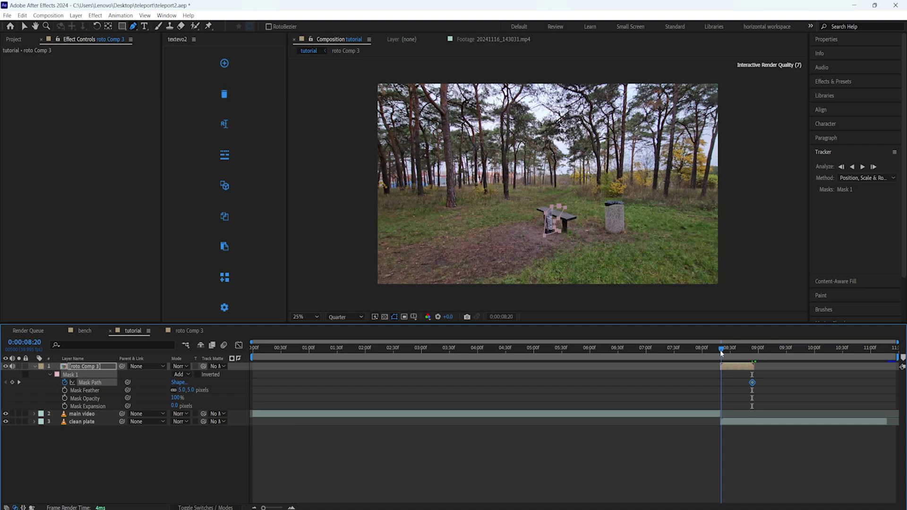
{"action": "left_click", "coordinate": [185, 376]}
{"action": "left_click", "coordinate": [237, 377]}
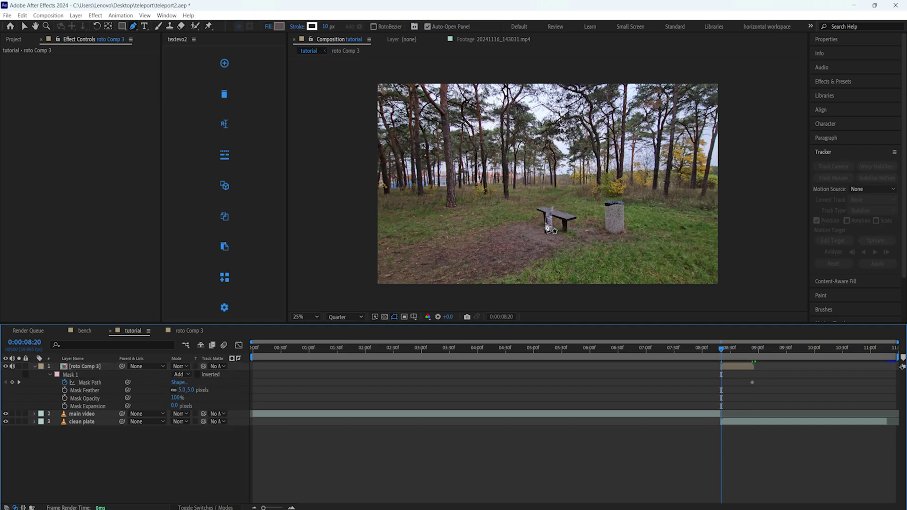
{"action": "left_click", "coordinate": [24, 27]}
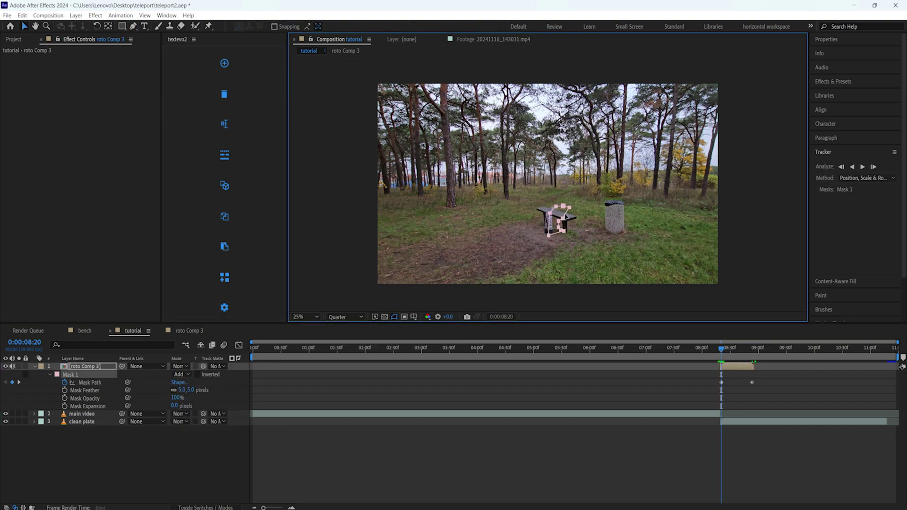
{"action": "left_click_drag", "start_coordinate": [565, 214], "coordinate": [576, 211]}
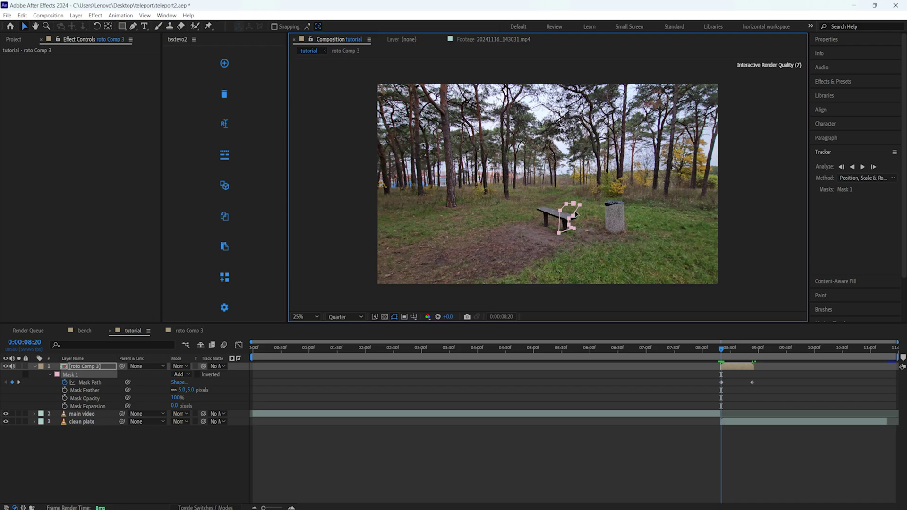
- Change the mask's mode to Subtract and preview how it moves between the two keyframes
{"action": "left_click", "coordinate": [187, 377]}
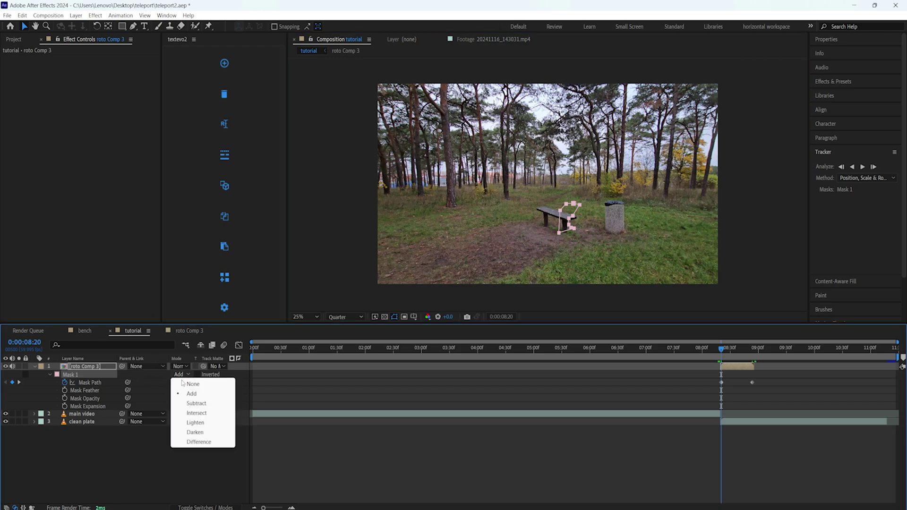
{"action": "left_click", "coordinate": [202, 403]}
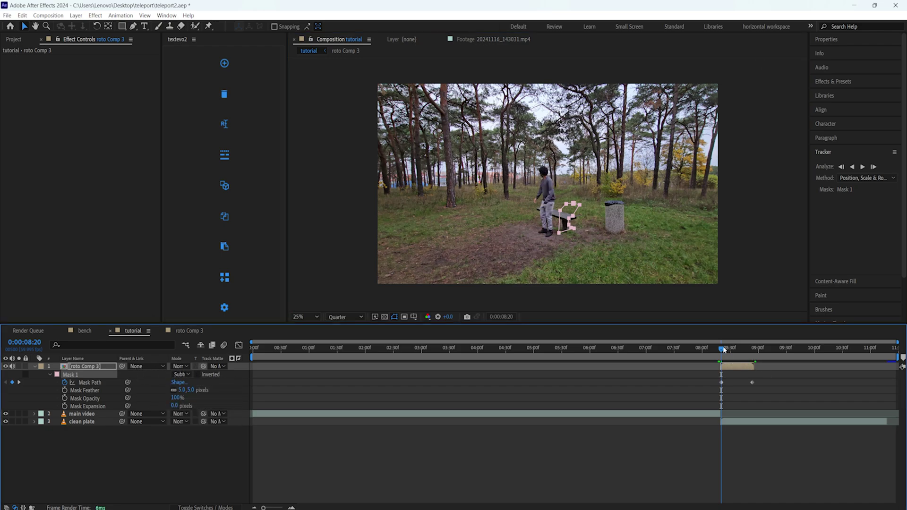
{"action": "mouse_move", "coordinate": [725, 350]}
{"action": "left_mouse_down"}
{"action": "mouse_move", "coordinate": [756, 353]}
{"action": "mouse_move", "coordinate": [731, 353]}
{"action": "left_mouse_up"}
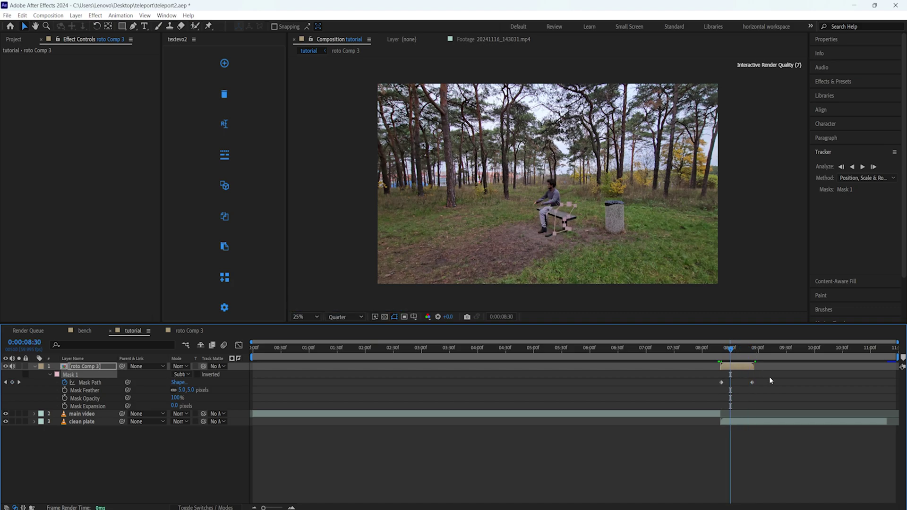
- Apply Easy Ease to both Mask Path keyframes
{"action": "right_click", "coordinate": [721, 383]}
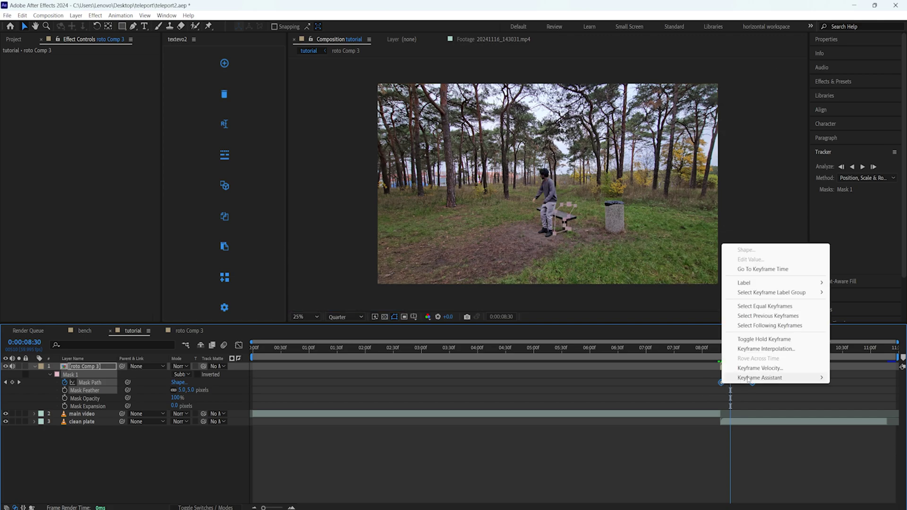
{"action": "mouse_move", "coordinate": [748, 379]}
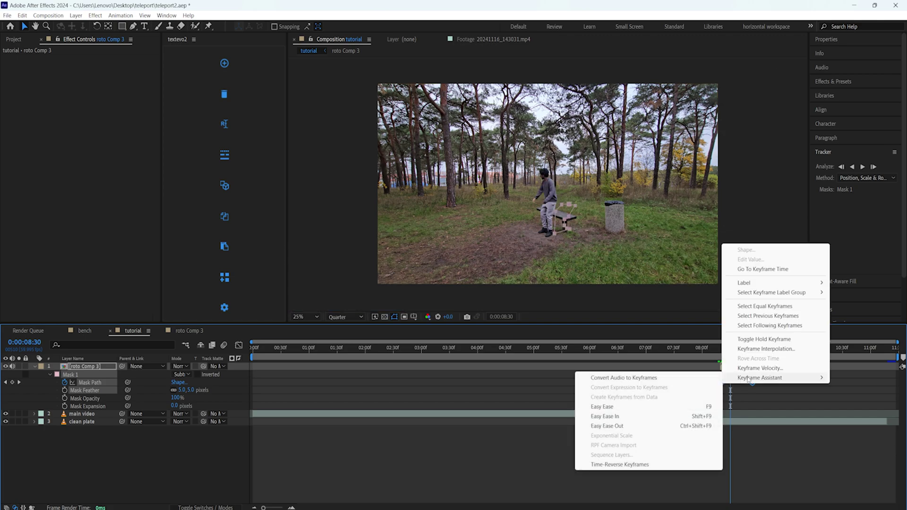
{"action": "left_click", "coordinate": [603, 407]}
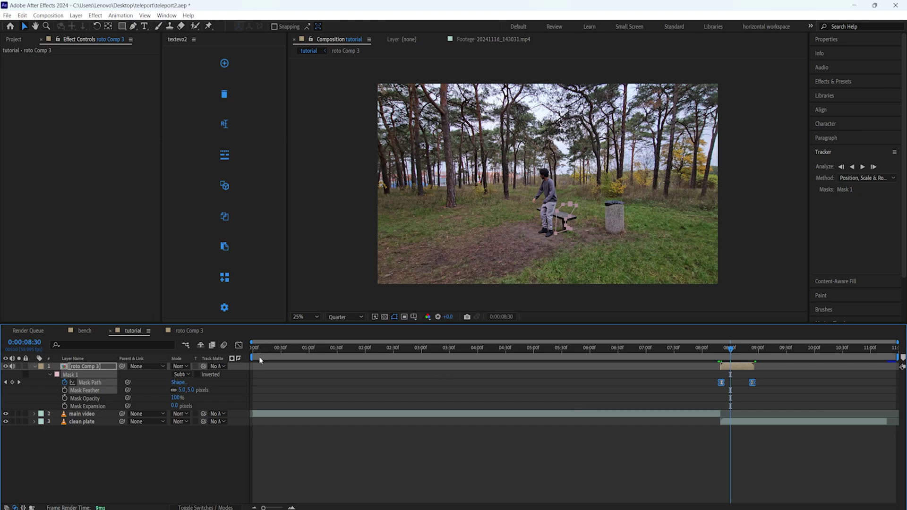
- Reshape the Mask Path speed curve in the Graph Editor to peak close to the second keyframe, and preview the animation
{"action": "left_click", "coordinate": [239, 345]}
{"action": "left_click_drag", "start_coordinate": [707, 472], "coordinate": [838, 500]}
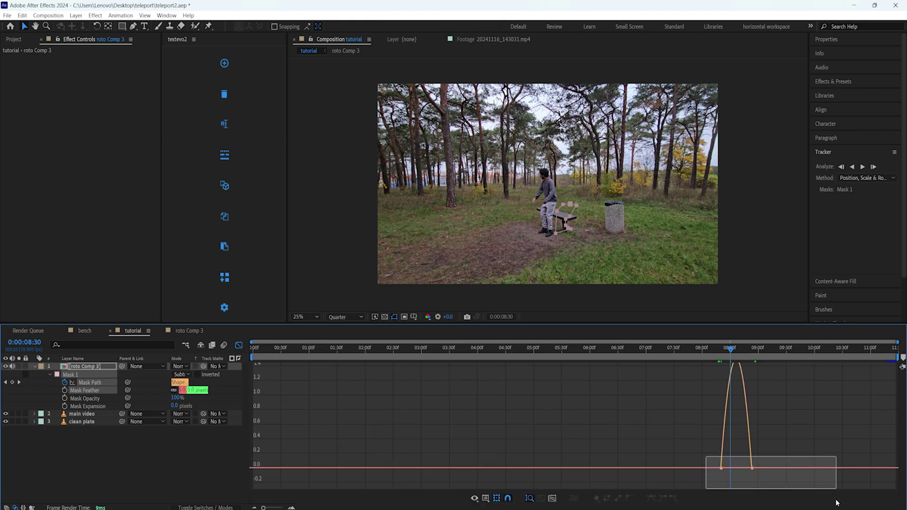
{"action": "left_click_drag", "start_coordinate": [264, 509], "coordinate": [283, 508]}
{"action": "left_click_drag", "start_coordinate": [476, 481], "coordinate": [686, 480]}
{"action": "left_click_drag", "start_coordinate": [282, 508], "coordinate": [260, 509]}
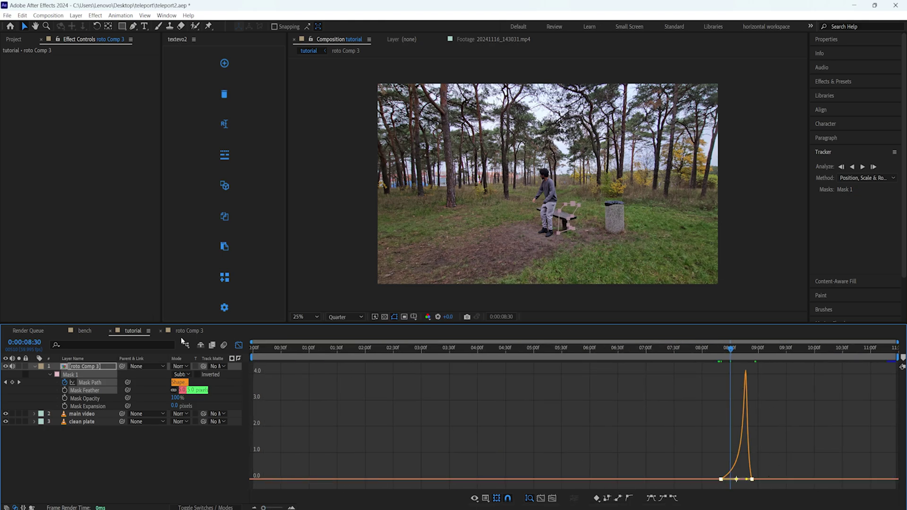
{"action": "left_click", "coordinate": [239, 346]}
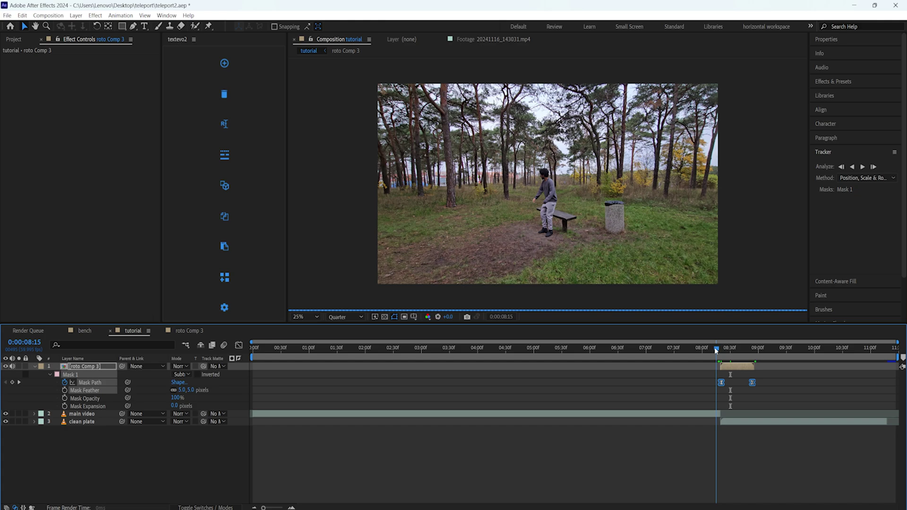
{"action": "left_click_drag", "start_coordinate": [716, 348], "coordinate": [754, 351]}
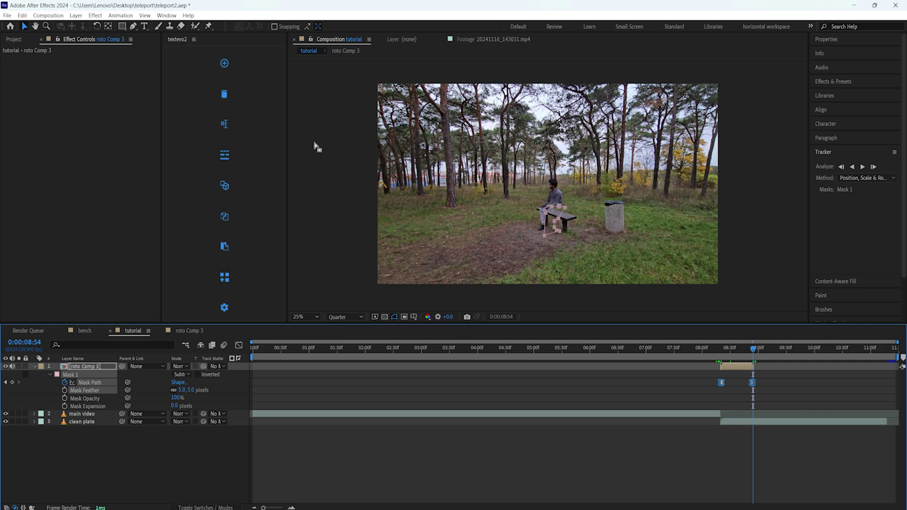
- At 0:00:08:54, draw a second mask with the Pen tool on roto Comp 3 around the seated man's front leg and foot
{"action": "left_click", "coordinate": [307, 317]}
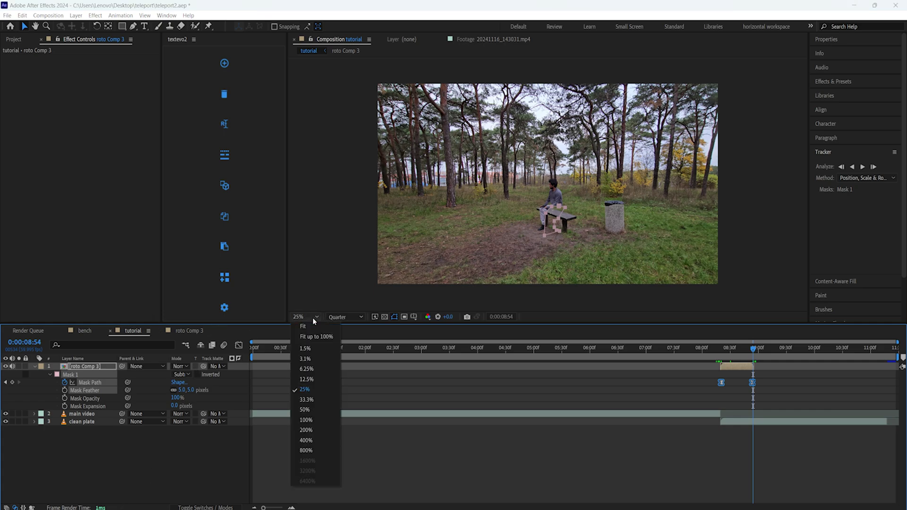
{"action": "left_click", "coordinate": [315, 422]}
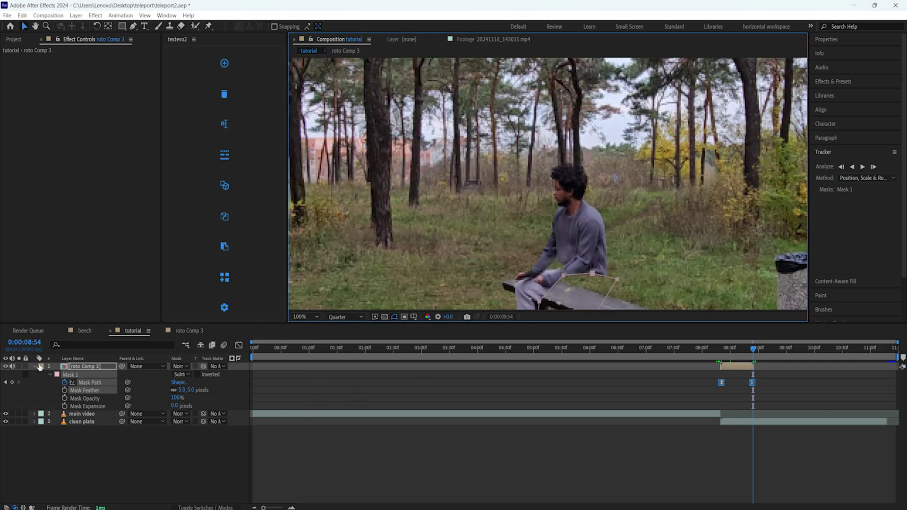
{"action": "left_click", "coordinate": [134, 27]}
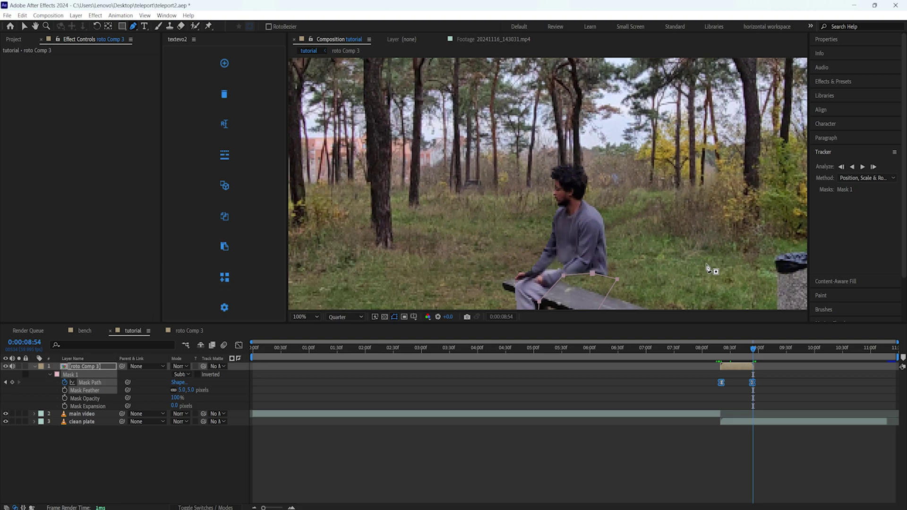
{"action": "left_click_drag", "start_coordinate": [658, 227], "coordinate": [661, 82]}
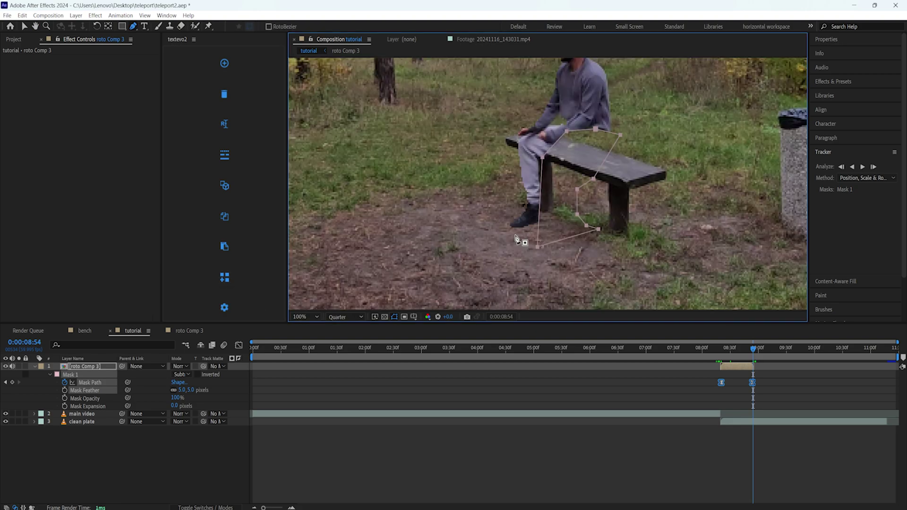
{"action": "left_click", "coordinate": [508, 236]}
{"action": "left_click", "coordinate": [554, 222]}
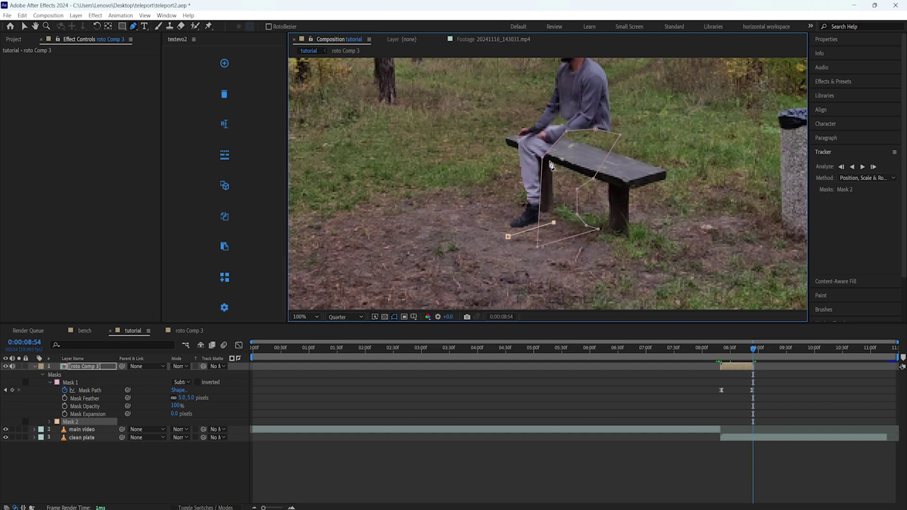
{"action": "left_click", "coordinate": [550, 161]}
{"action": "left_click", "coordinate": [561, 147]}
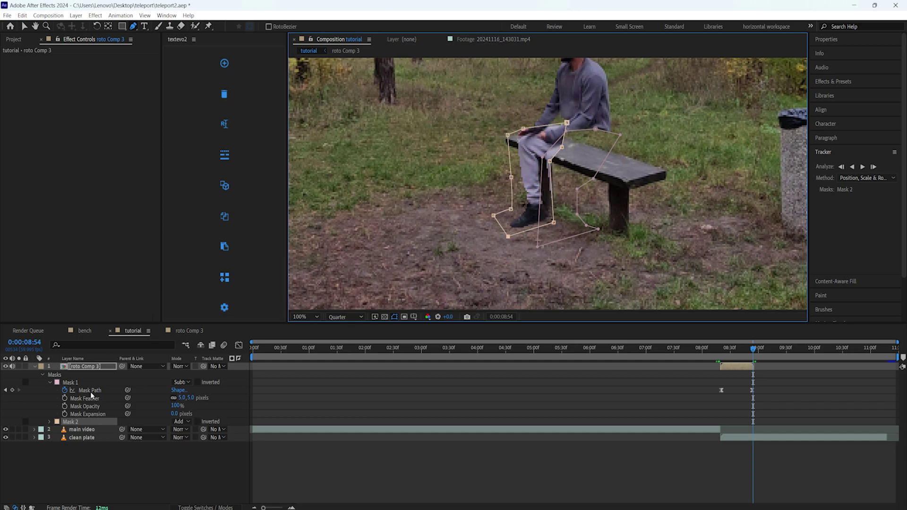
- Turn on Mask Path keyframing for Mask 2 and set its mode to Subtract
{"action": "left_click", "coordinate": [49, 421]}
{"action": "left_click", "coordinate": [65, 430]}
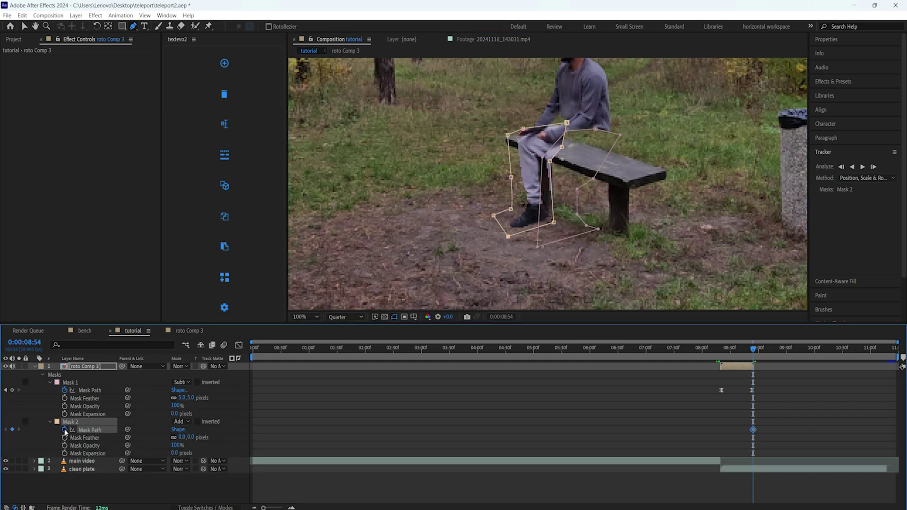
{"action": "left_click", "coordinate": [186, 425]}
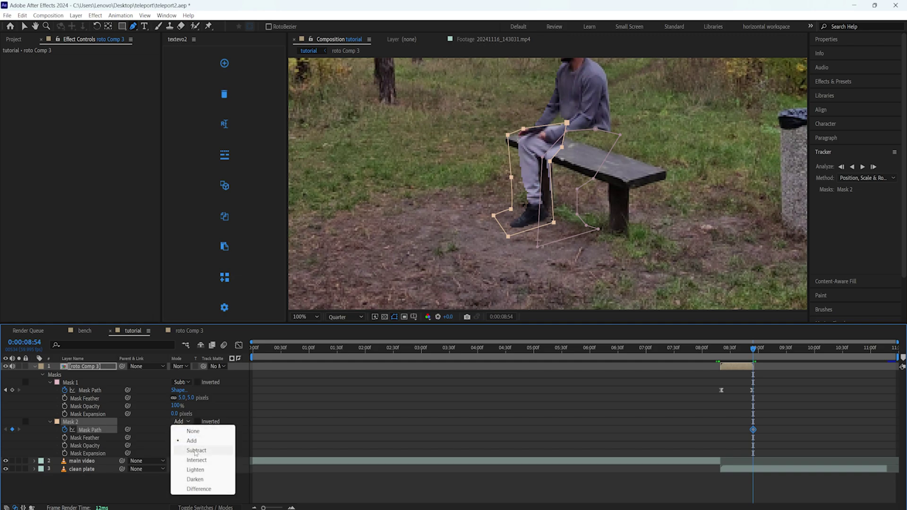
{"action": "left_click", "coordinate": [196, 451]}
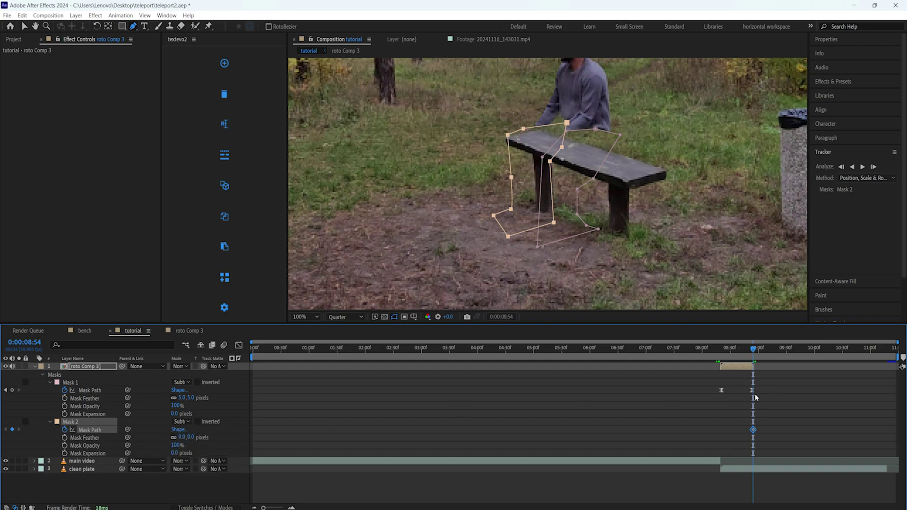
- At 0:00:08:21, move the whole of Mask 2 to the left, clear of the standing man's legs
{"action": "left_click_drag", "start_coordinate": [753, 349], "coordinate": [721, 349]}
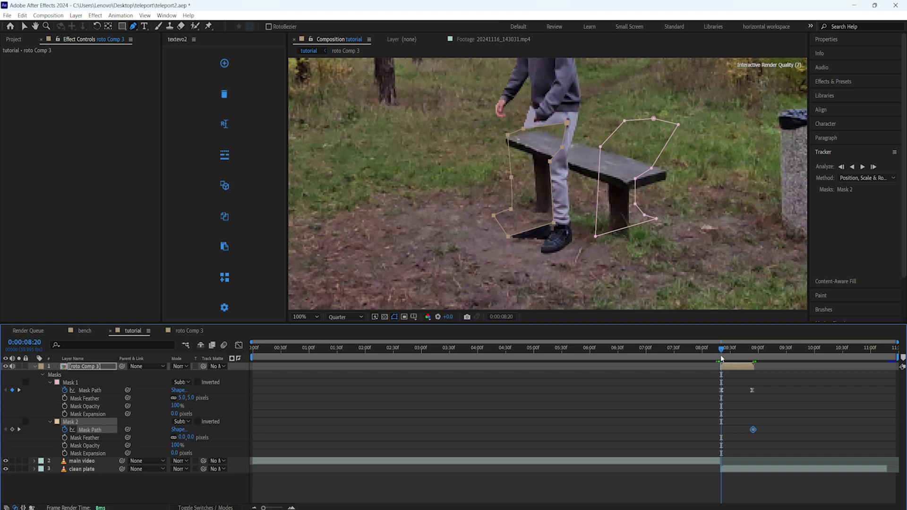
{"action": "key", "text": "Page_Up"}
{"action": "key", "text": "Page_Up"}
{"action": "key", "text": "Page_Up"}
{"action": "key", "text": "Page_Up"}
{"action": "left_click", "coordinate": [381, 201]}
{"action": "left_click", "coordinate": [722, 349]}
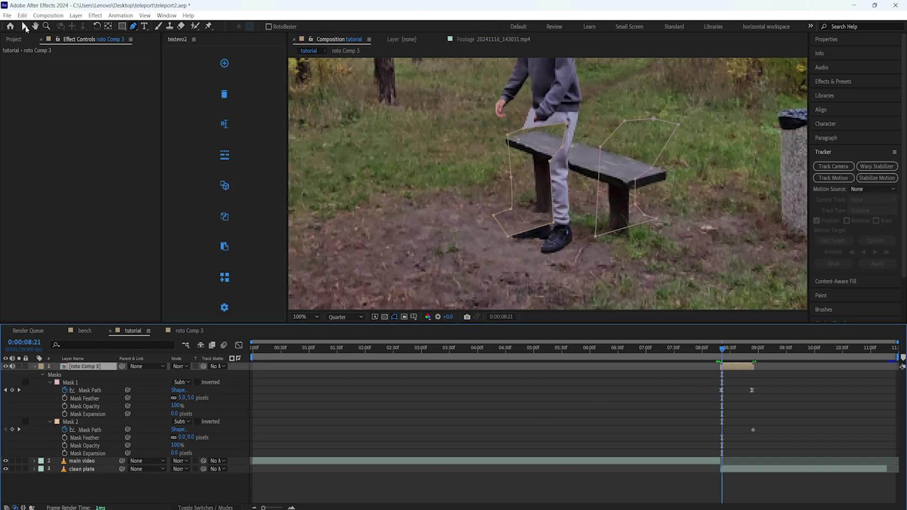
{"action": "left_click", "coordinate": [24, 27]}
{"action": "double_click", "coordinate": [552, 200]}
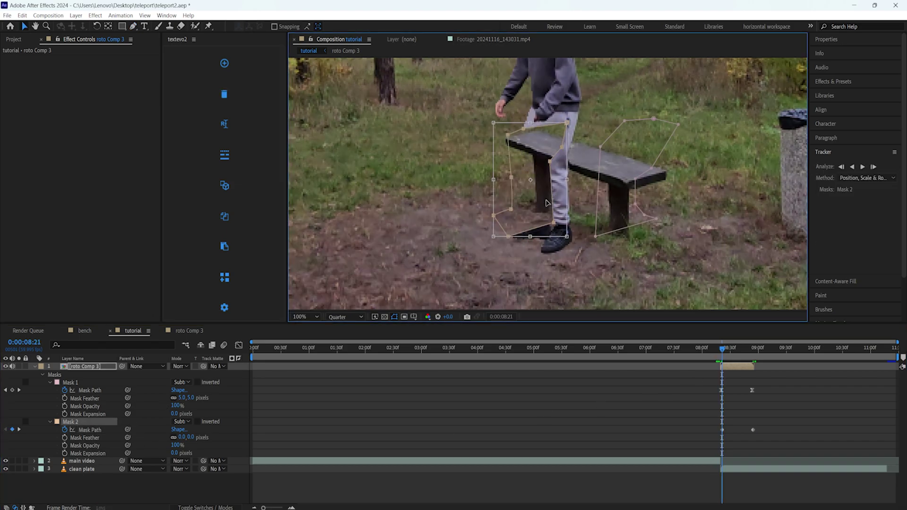
{"action": "left_click_drag", "start_coordinate": [552, 200], "coordinate": [493, 196]}
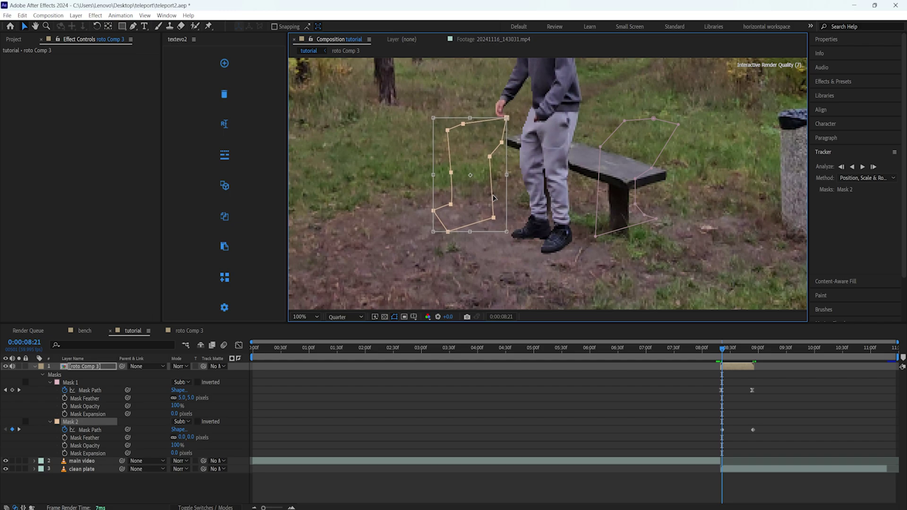
- Apply Easy Ease to both Mask Path keyframes of Mask 2
{"action": "left_click_drag", "start_coordinate": [773, 422], "coordinate": [690, 453]}
{"action": "right_click", "coordinate": [722, 431]}
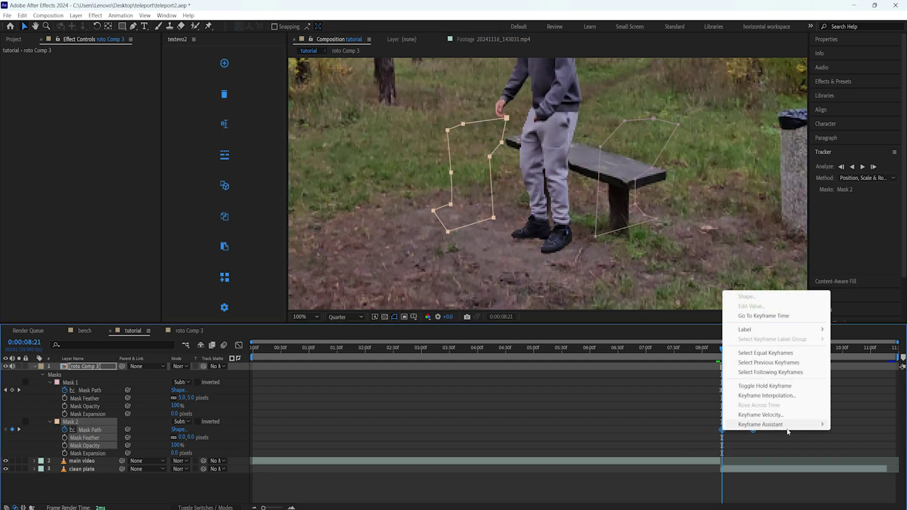
{"action": "mouse_move", "coordinate": [786, 425]}
{"action": "left_click", "coordinate": [650, 454]}
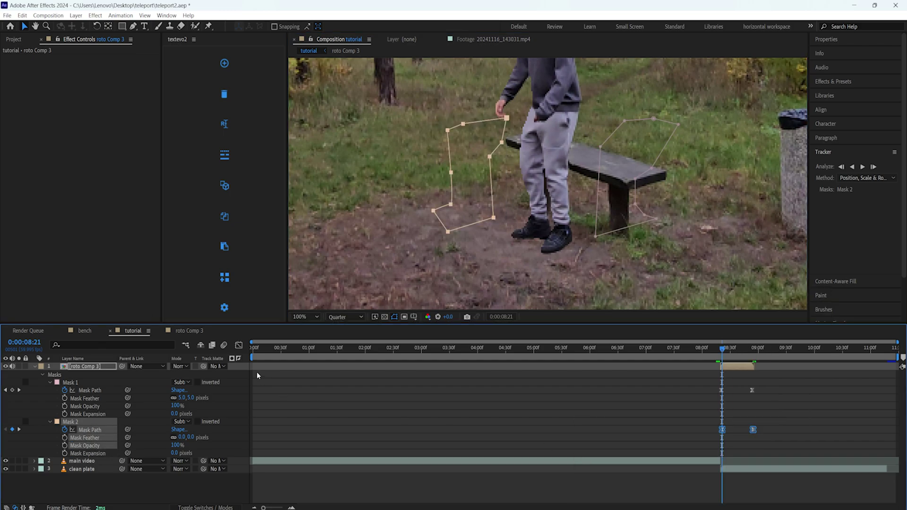
- Reshape Mask 2's Mask Path speed curve in the Graph Editor to peak close to the second keyframe
{"action": "left_click", "coordinate": [238, 345]}
{"action": "left_click_drag", "start_coordinate": [715, 473], "coordinate": [735, 488]}
{"action": "key", "text": "equal"}
{"action": "key", "text": "equal"}
{"action": "key", "text": "equal"}
{"action": "key", "text": "shift+F3"}
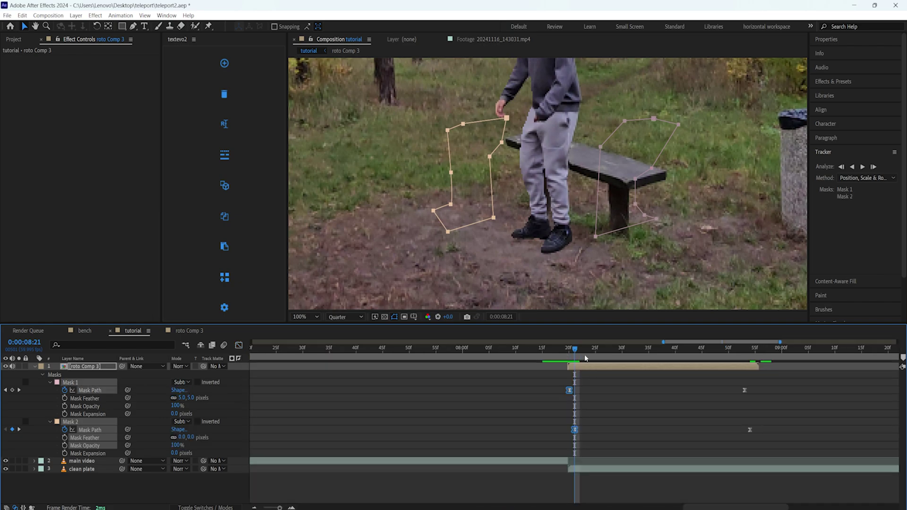
- Align the Mask Path keyframes of Mask 1 and Mask 2 at 0:00:08:20 and 0:00:08:54
{"action": "left_click_drag", "start_coordinate": [575, 430], "coordinate": [570, 431]}
{"action": "left_click", "coordinate": [604, 428]}
{"action": "left_click", "coordinate": [565, 391]}
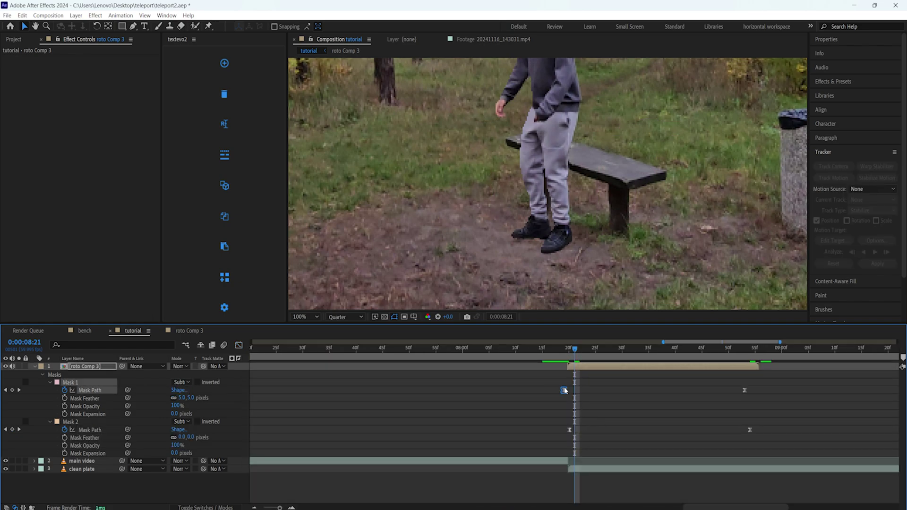
{"action": "left_click_drag", "start_coordinate": [565, 392], "coordinate": [570, 392]}
{"action": "left_click", "coordinate": [503, 384]}
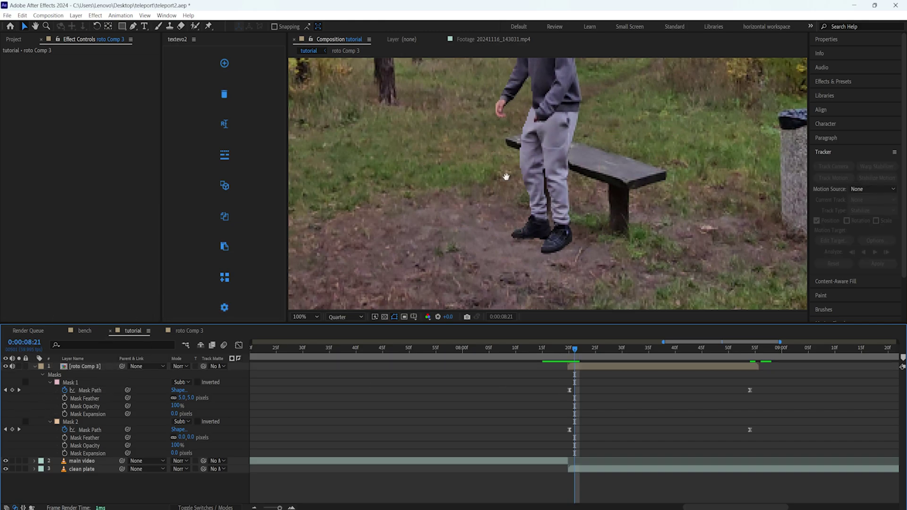
- At 0:00:08:54, draw a third mask with the Pen tool on roto Comp 3 around the seated man's upper body and head
{"action": "left_click_drag", "start_coordinate": [482, 143], "coordinate": [465, 214]}
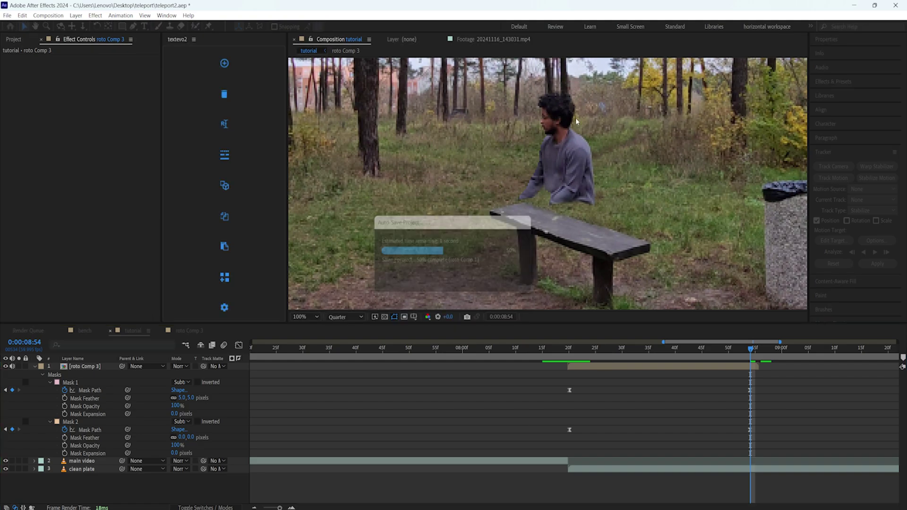
{"action": "left_click", "coordinate": [133, 26]}
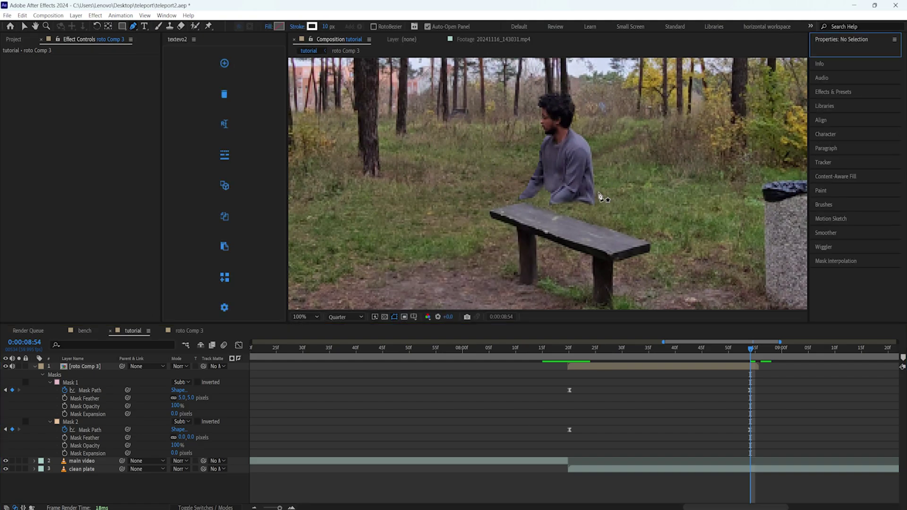
{"action": "left_click", "coordinate": [514, 204]}
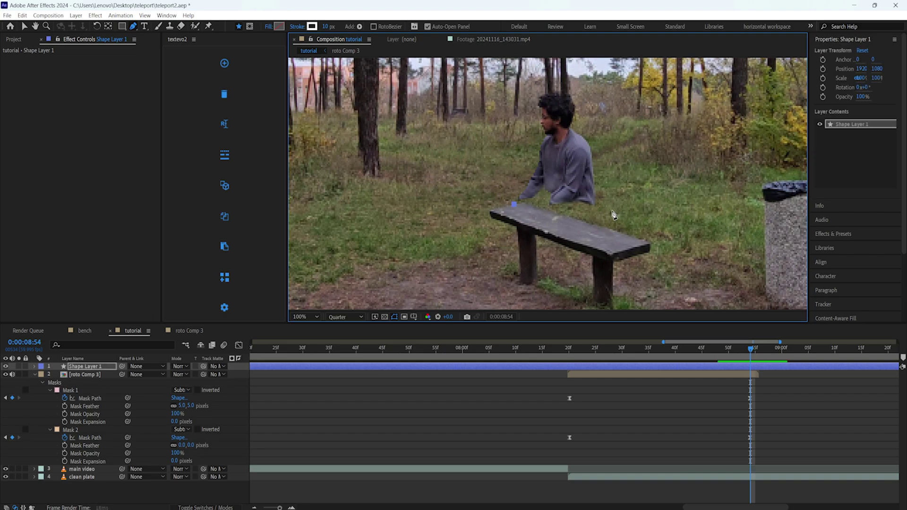
{"action": "left_click", "coordinate": [612, 210]}
{"action": "left_click", "coordinate": [607, 155]}
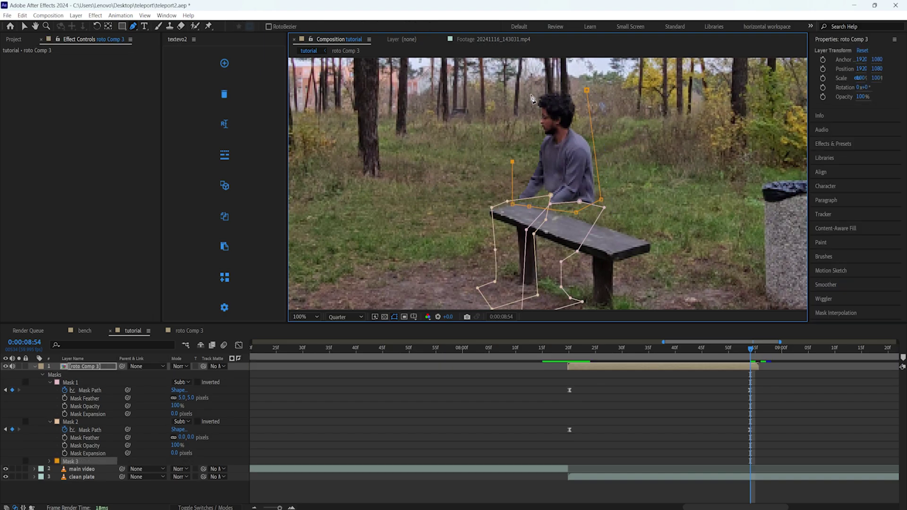
{"action": "left_click", "coordinate": [531, 94]}
{"action": "left_click", "coordinate": [559, 81]}
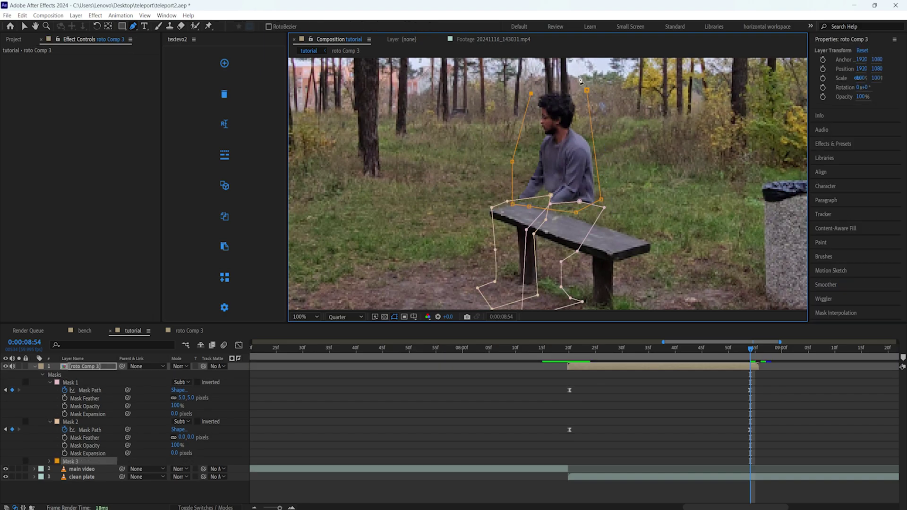
- Turn on Mask Path keyframing for Mask 3 and set its mode to Subtract
{"action": "left_click", "coordinate": [49, 462]}
{"action": "left_click", "coordinate": [65, 469]}
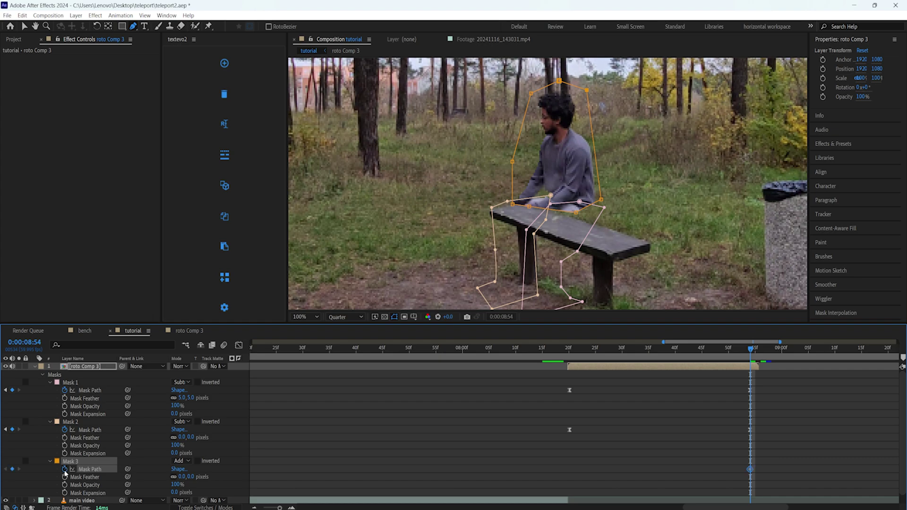
{"action": "left_click", "coordinate": [180, 462]}
{"action": "left_click", "coordinate": [198, 414]}
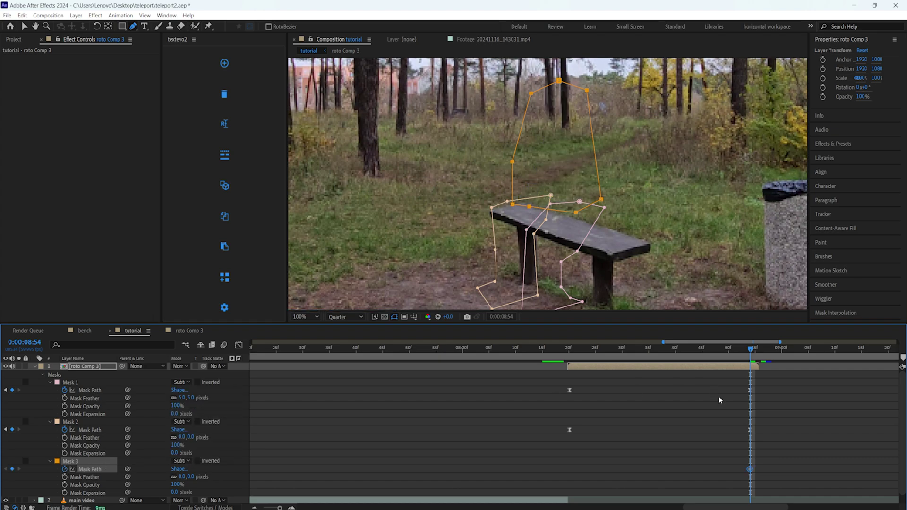
- At 0:00:08:20, move the whole of Mask 3 upward, clear of the standing man's head
{"action": "left_click_drag", "start_coordinate": [754, 351], "coordinate": [569, 366]}
{"action": "key", "text": "v"}
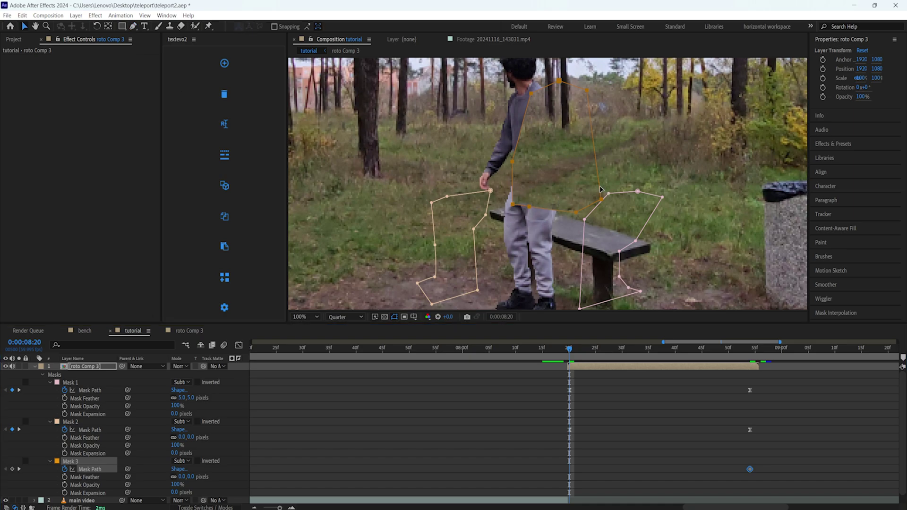
{"action": "left_click_drag", "start_coordinate": [630, 152], "coordinate": [557, 194]}
- Apply Easy Ease to both Mask Path keyframes of Mask 3
{"action": "left_click_drag", "start_coordinate": [776, 452], "coordinate": [555, 471]}
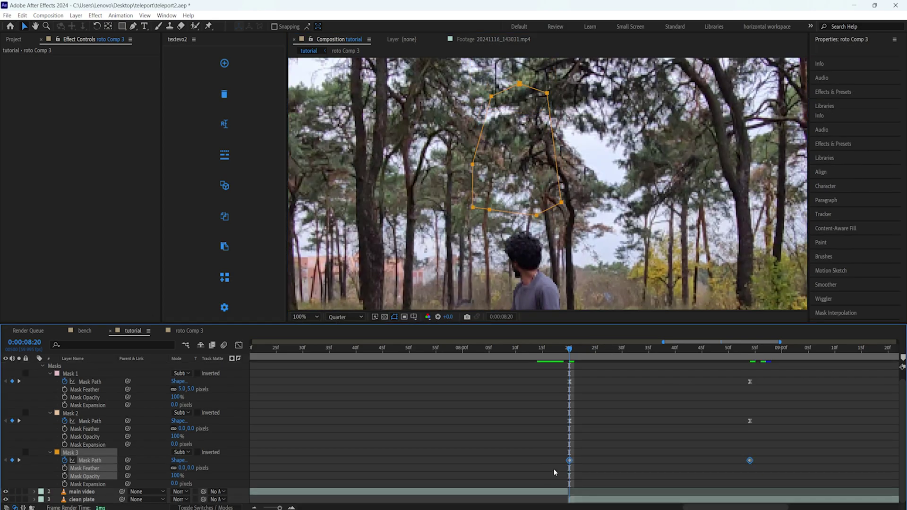
{"action": "right_click", "coordinate": [570, 460]}
{"action": "mouse_move", "coordinate": [621, 453]}
{"action": "left_click", "coordinate": [696, 395]}
- Reshape Mask 3's Mask Path speed curve in the Graph Editor to match the late peak of the other two masks
{"action": "key", "text": "shift+F3"}
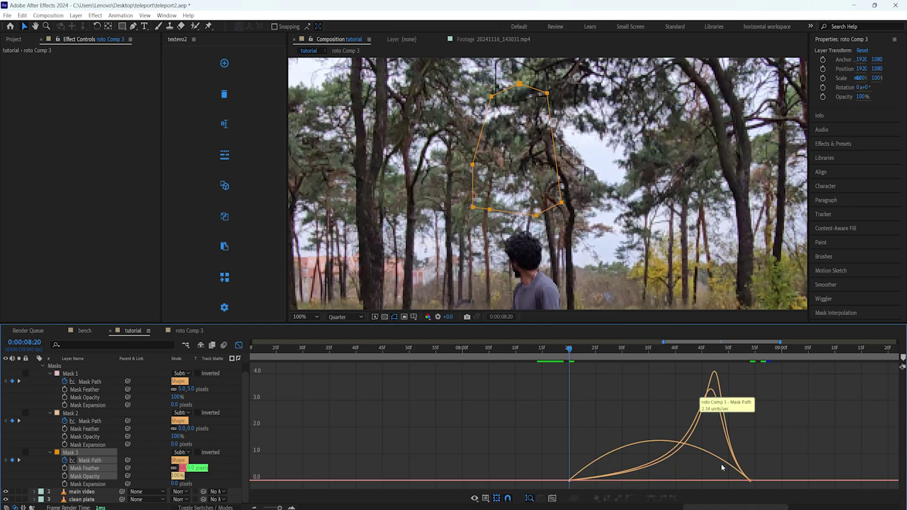
{"action": "left_click_drag", "start_coordinate": [564, 477], "coordinate": [576, 485]}
{"action": "left_click_drag", "start_coordinate": [600, 478], "coordinate": [664, 479]}
{"action": "left_click", "coordinate": [239, 346]}
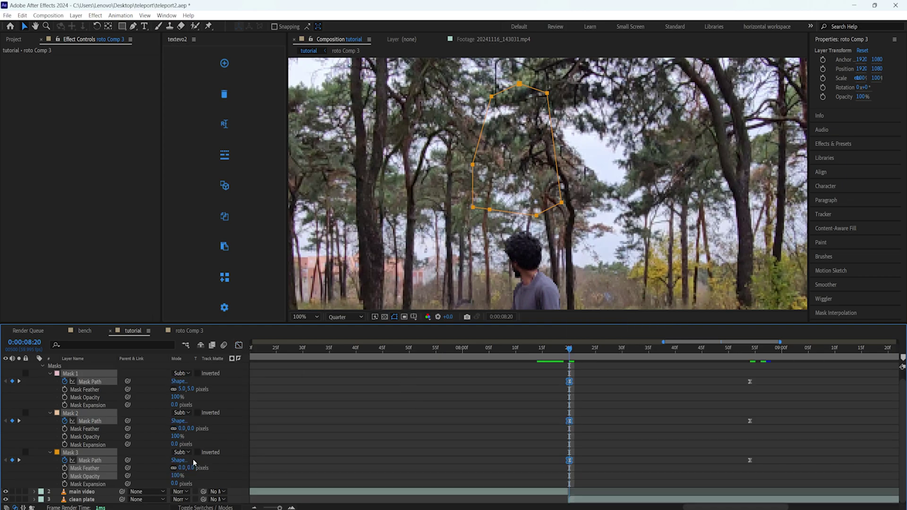
- Set the Mask Feather of Mask 2 and Mask 3 to 5.0 pixels and collapse the properties of roto Comp 3
{"action": "left_click", "coordinate": [182, 429]}
{"action": "left_click", "coordinate": [242, 444]}
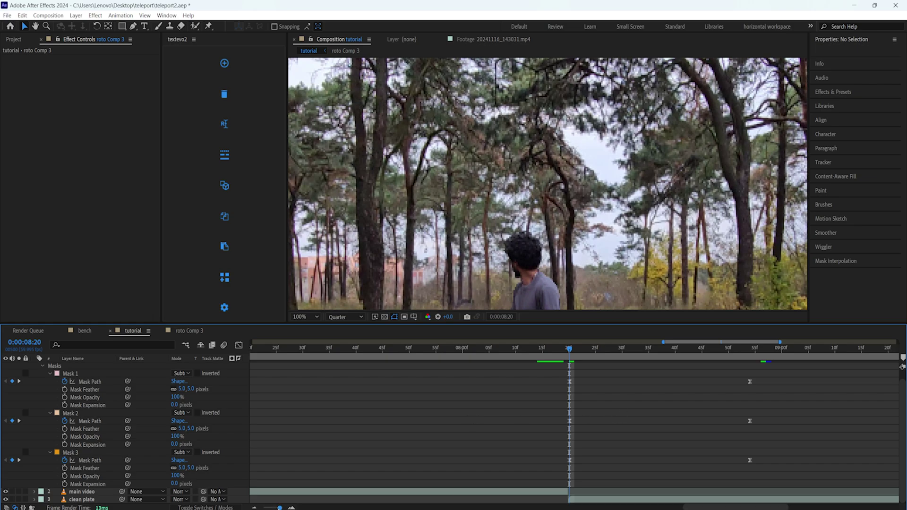
{"action": "left_click_drag", "start_coordinate": [280, 509], "coordinate": [264, 509]}
{"action": "scroll", "coordinate": [63, 392], "scroll_direction": "up", "scroll_amount": 1}
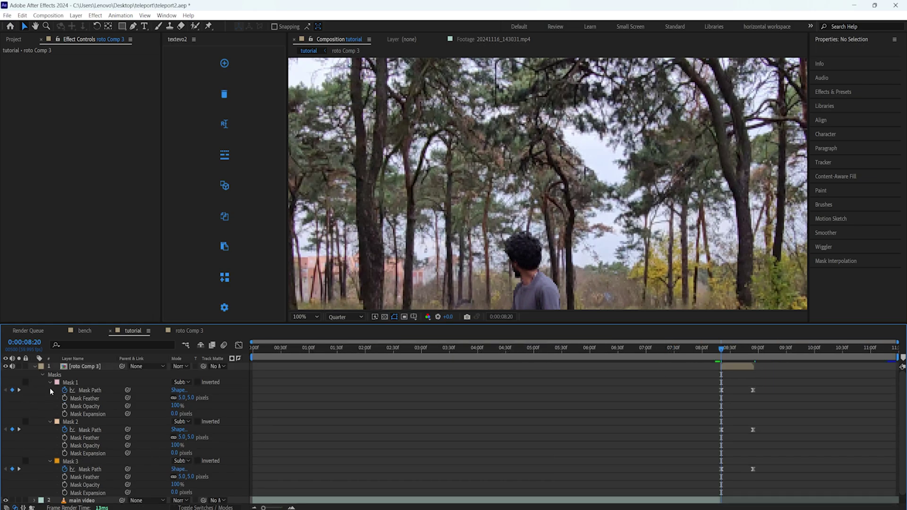
{"action": "left_click", "coordinate": [42, 374]}
{"action": "left_click", "coordinate": [35, 367]}
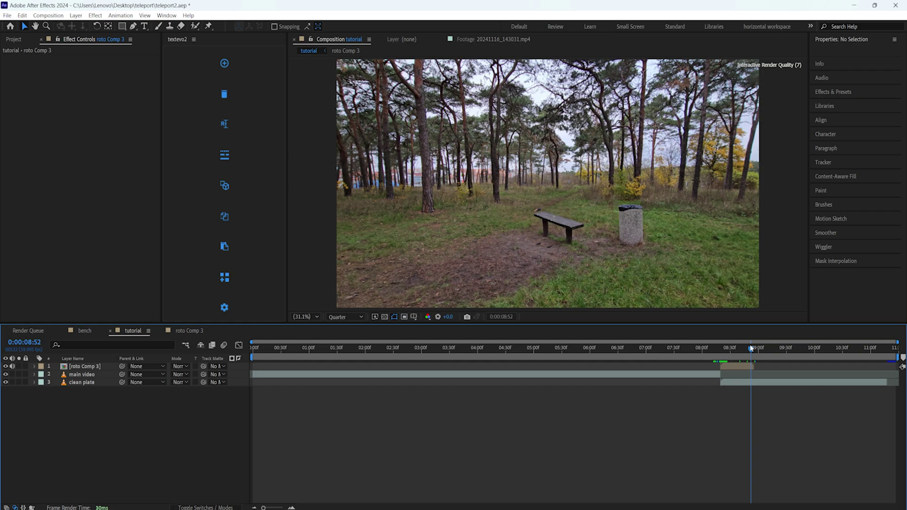
- Trim the work area to a short range just before and after the roto Comp 3 layer, and preview the teleport
{"action": "left_click_drag", "start_coordinate": [751, 349], "coordinate": [715, 348]}
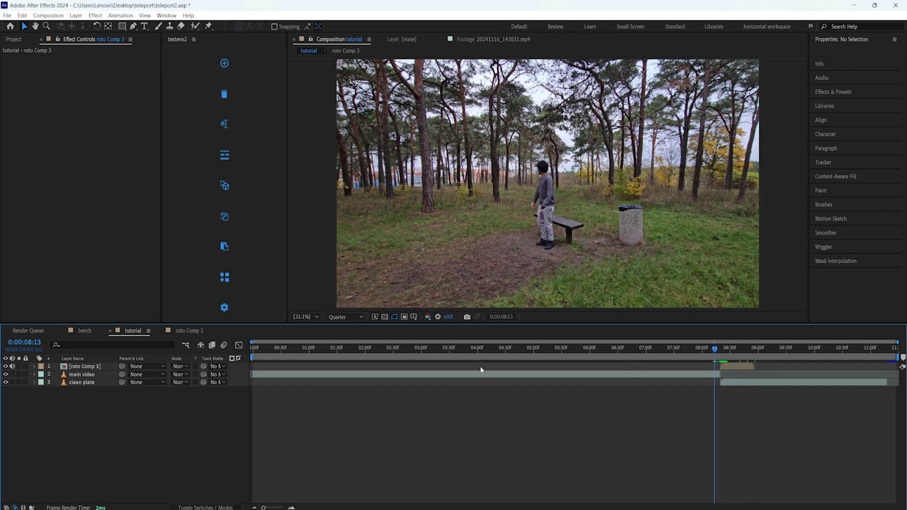
{"action": "left_click", "coordinate": [254, 359]}
{"action": "left_click_drag", "start_coordinate": [252, 358], "coordinate": [714, 358]}
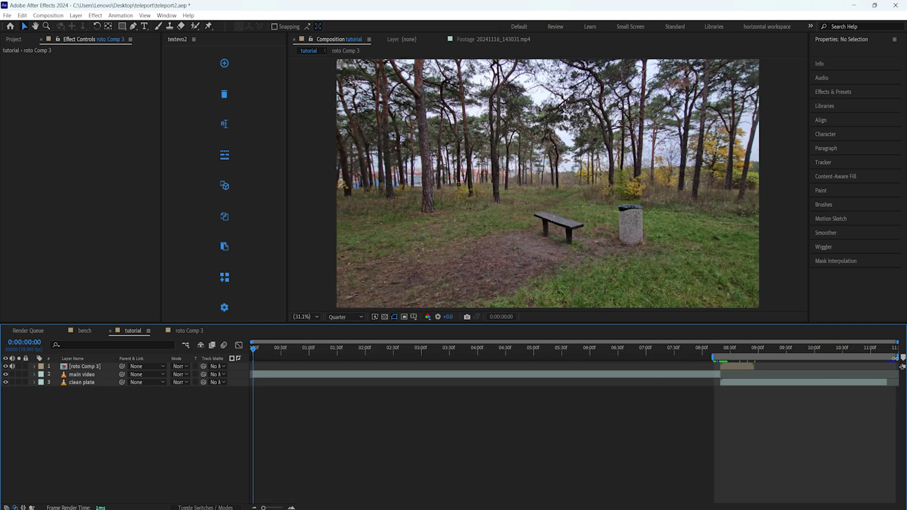
{"action": "left_click_drag", "start_coordinate": [895, 358], "coordinate": [846, 368]}
{"action": "left_click_drag", "start_coordinate": [826, 357], "coordinate": [766, 358]}
{"action": "left_click_drag", "start_coordinate": [639, 357], "coordinate": [709, 358]}
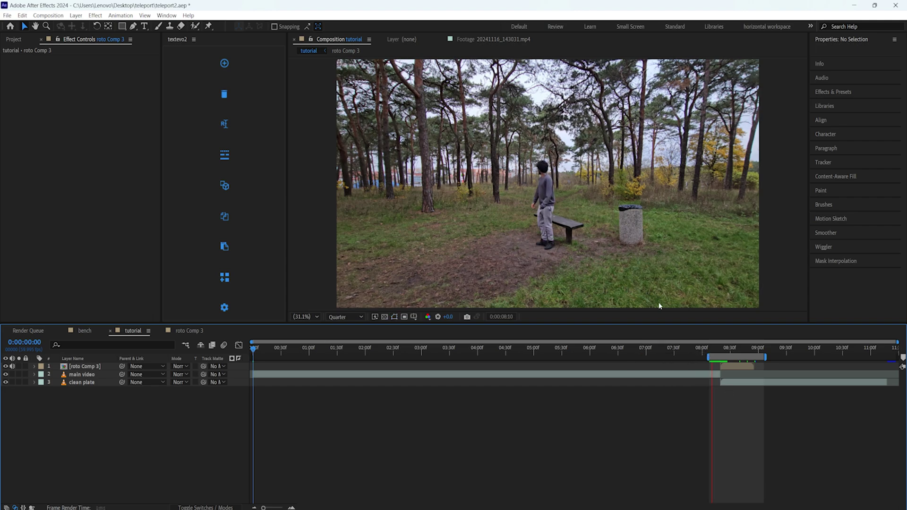
- Preview the teleport, duplicate the roto Comp 3 layer and apply the Vegas effect to the upper copy
{"action": "key", "text": "space"}
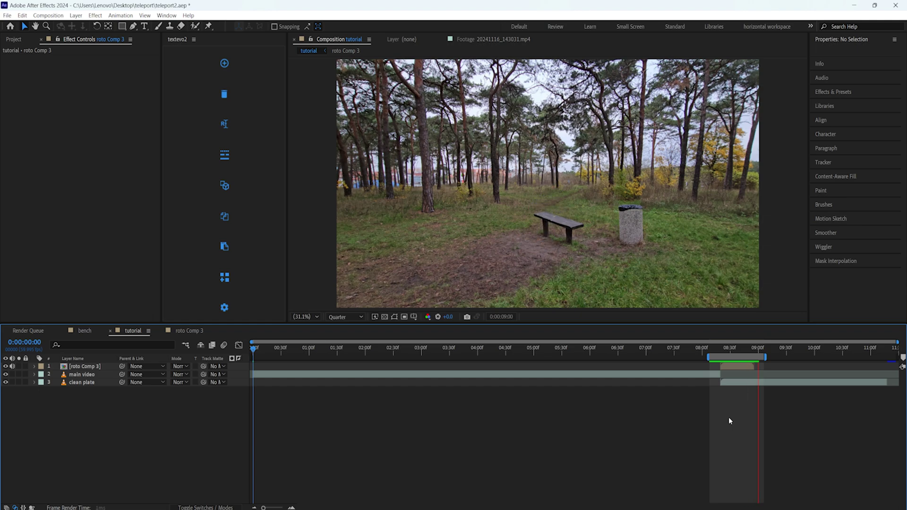
{"action": "key", "text": "space"}
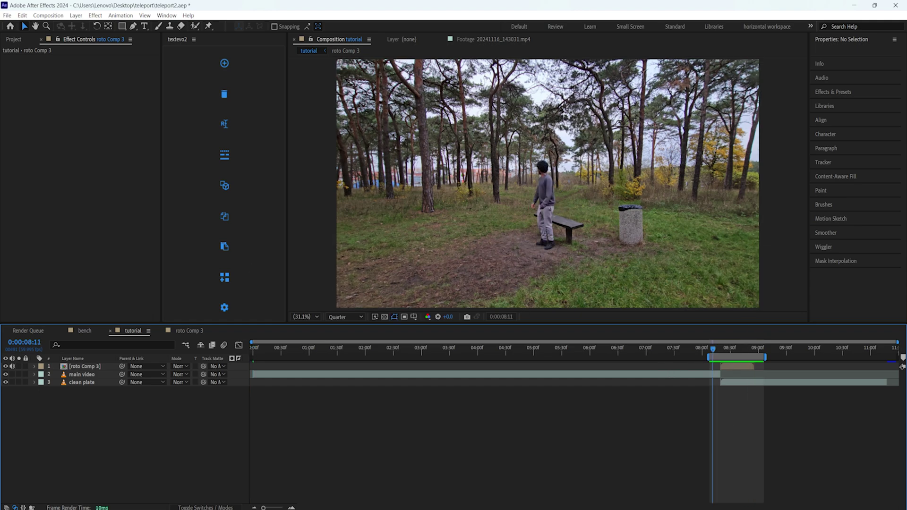
{"action": "left_click", "coordinate": [727, 366]}
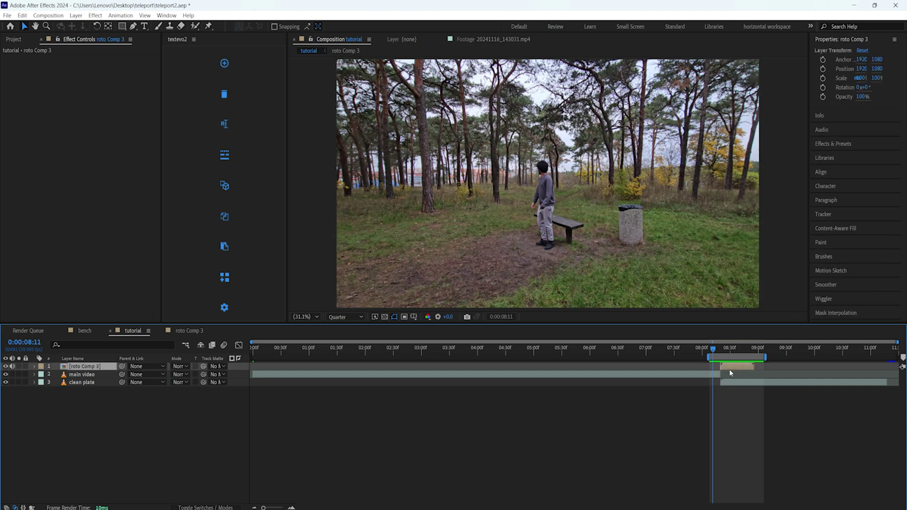
{"action": "key", "text": "ctrl+d"}
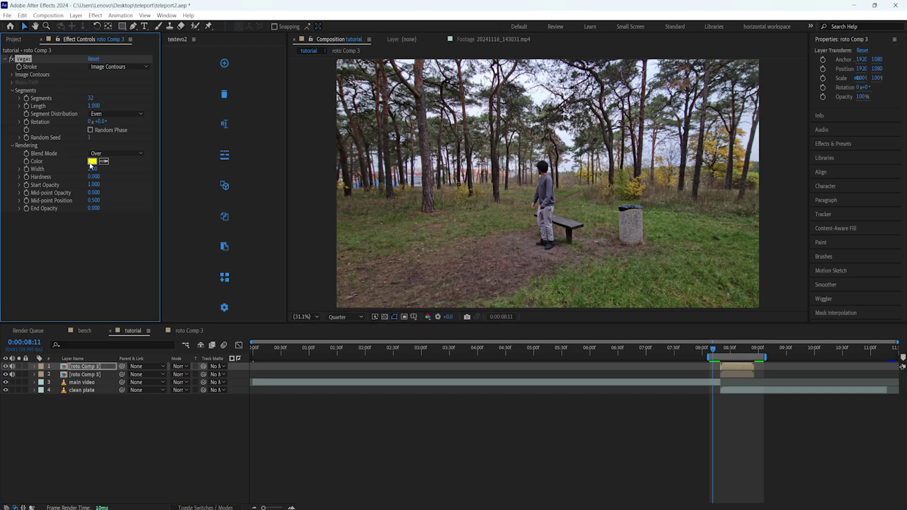
- Set the Vegas color on the upper roto Comp 3 layer to turquoise with a hue of 170°
{"action": "left_click", "coordinate": [92, 161]}
{"action": "left_click_drag", "start_coordinate": [521, 188], "coordinate": [522, 152]}
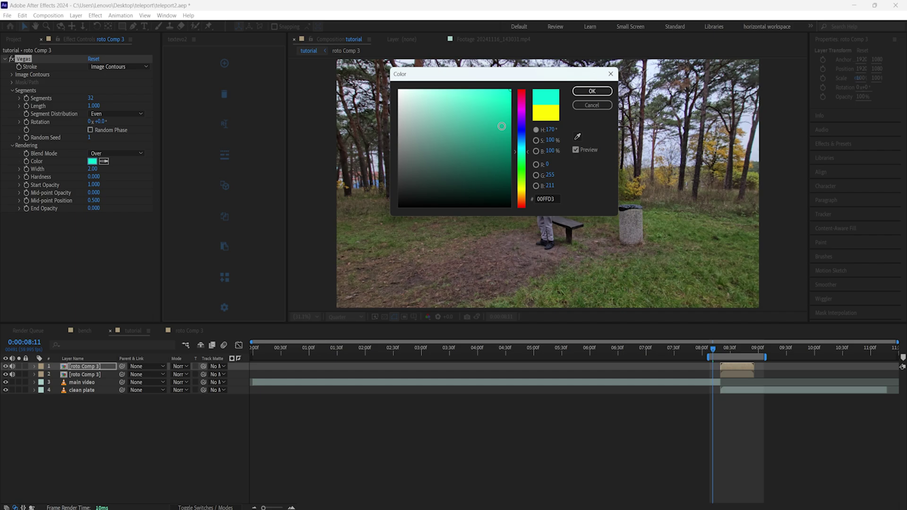
{"action": "key", "text": "Return"}
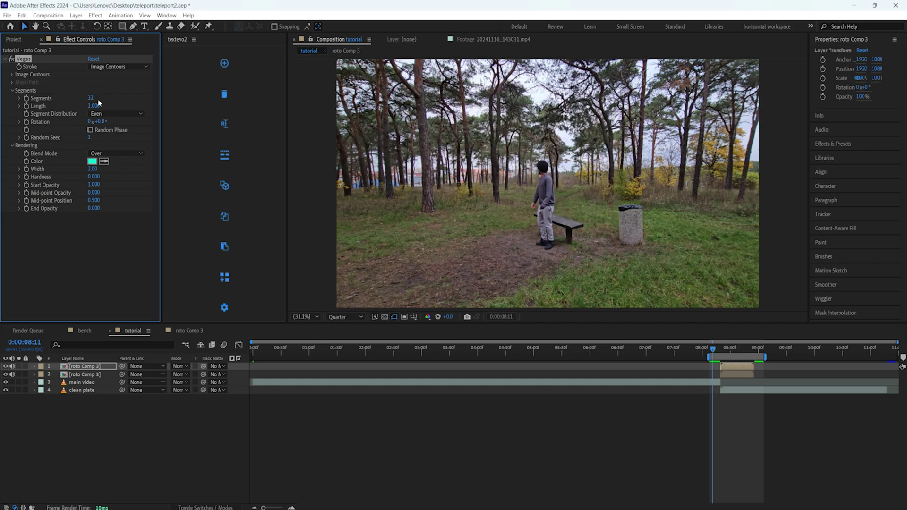
- At 0:00:08:35, set the Vegas Segments to 136, enable Random Phase and set the Width to 6.20
{"action": "left_click_drag", "start_coordinate": [723, 352], "coordinate": [736, 352]}
{"action": "left_click", "coordinate": [305, 317]}
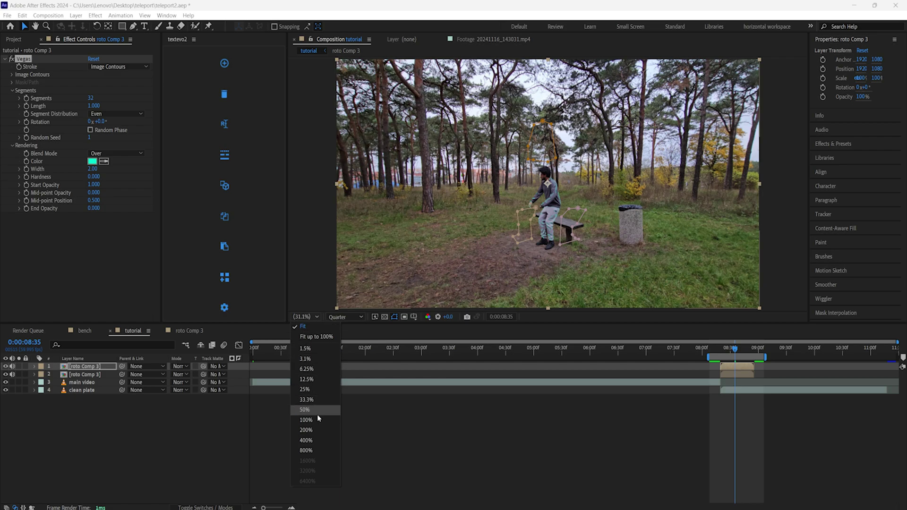
{"action": "left_click", "coordinate": [317, 399]}
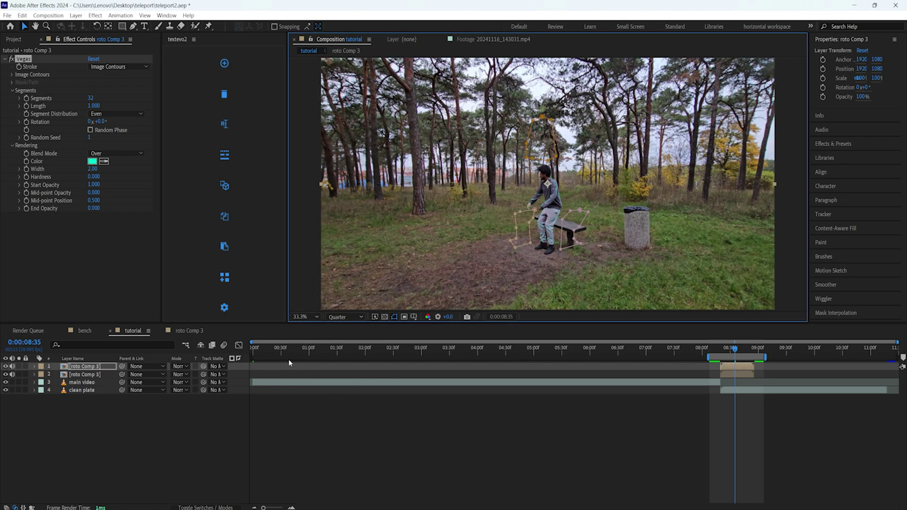
{"action": "scroll", "coordinate": [494, 216], "scroll_direction": "up", "scroll_amount": 1}
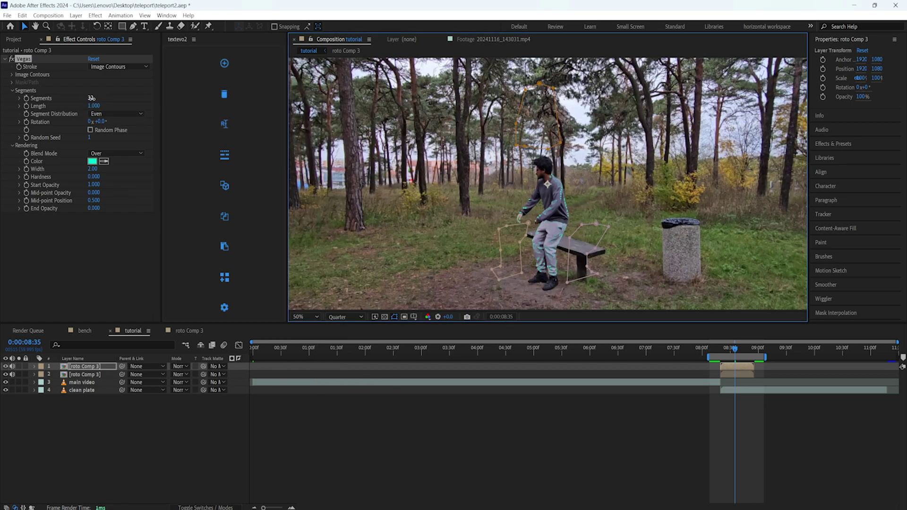
{"action": "left_click_drag", "start_coordinate": [91, 99], "coordinate": [132, 92]}
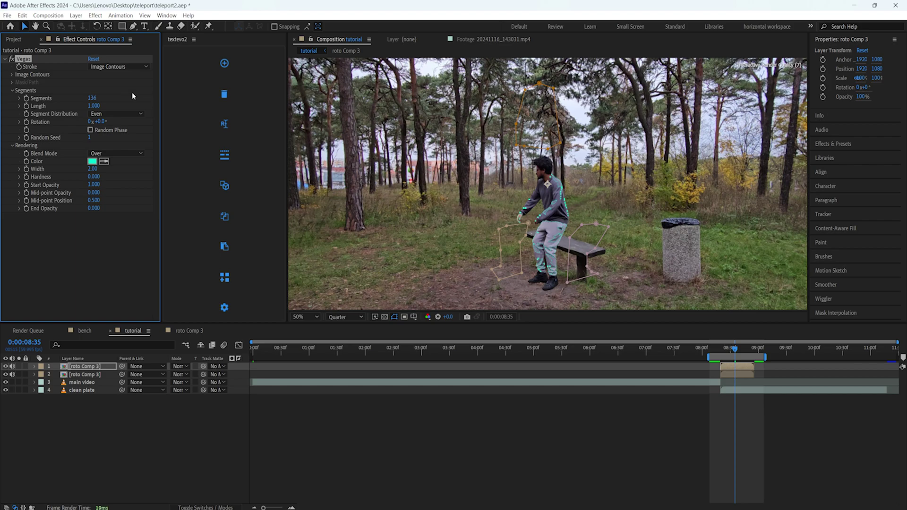
{"action": "left_click", "coordinate": [90, 131]}
{"action": "mouse_move", "coordinate": [92, 168]}
{"action": "left_mouse_down"}
{"action": "mouse_move", "coordinate": [137, 173]}
{"action": "mouse_move", "coordinate": [114, 171]}
{"action": "left_mouse_up"}
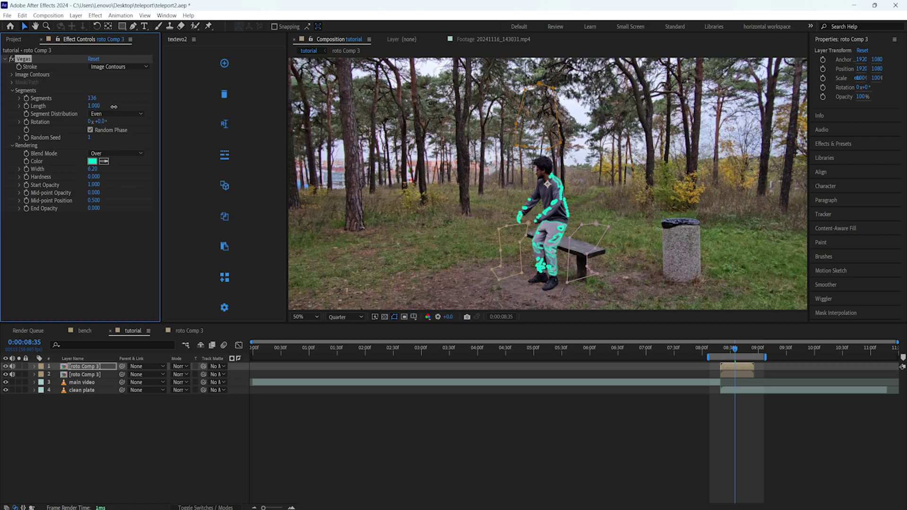
- Set the Vegas Segments to 205, Length to 0.830, Rotation to 69° and Random Seed to 30, and check the contours on other frames
{"action": "mouse_move", "coordinate": [94, 105]}
{"action": "left_mouse_down"}
{"action": "mouse_move", "coordinate": [19, 100]}
{"action": "mouse_move", "coordinate": [169, 122]}
{"action": "left_mouse_up"}
{"action": "left_click_drag", "start_coordinate": [90, 138], "coordinate": [113, 138]}
{"action": "left_click", "coordinate": [11, 74]}
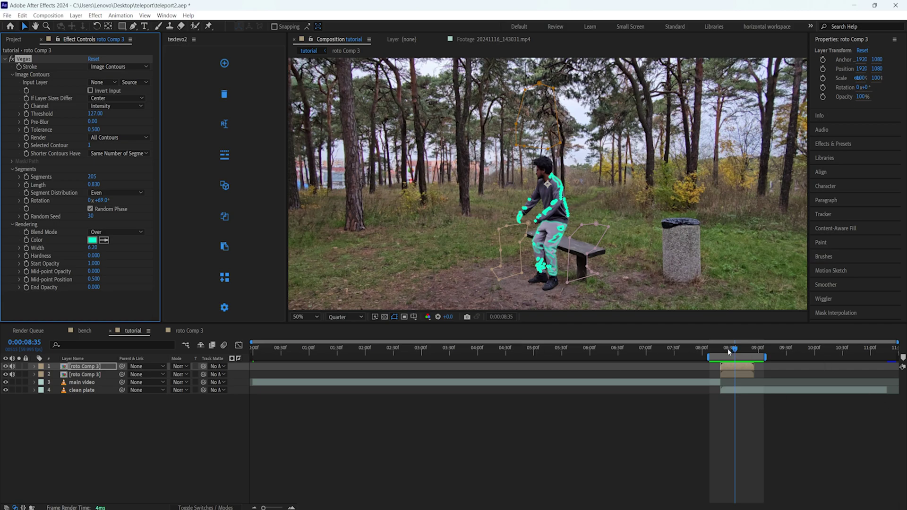
{"action": "left_click_drag", "start_coordinate": [729, 350], "coordinate": [721, 352]}
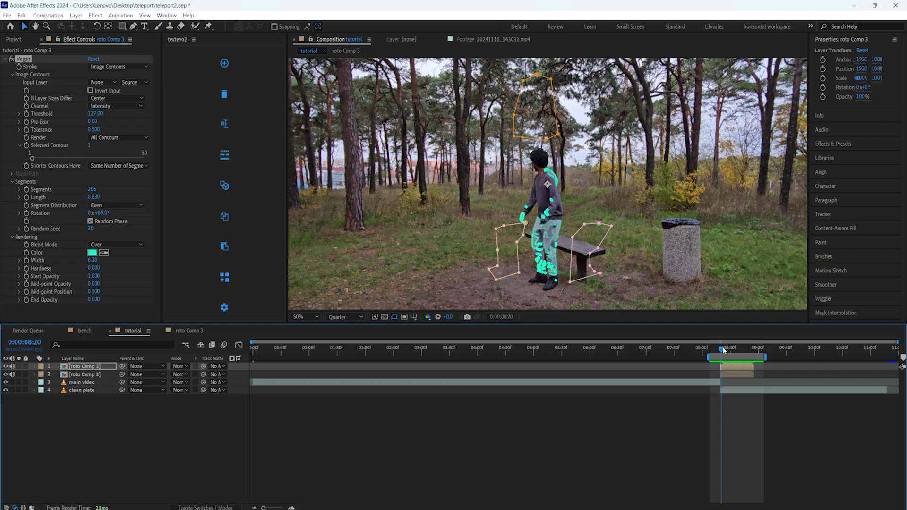
{"action": "left_click_drag", "start_coordinate": [723, 350], "coordinate": [740, 351]}
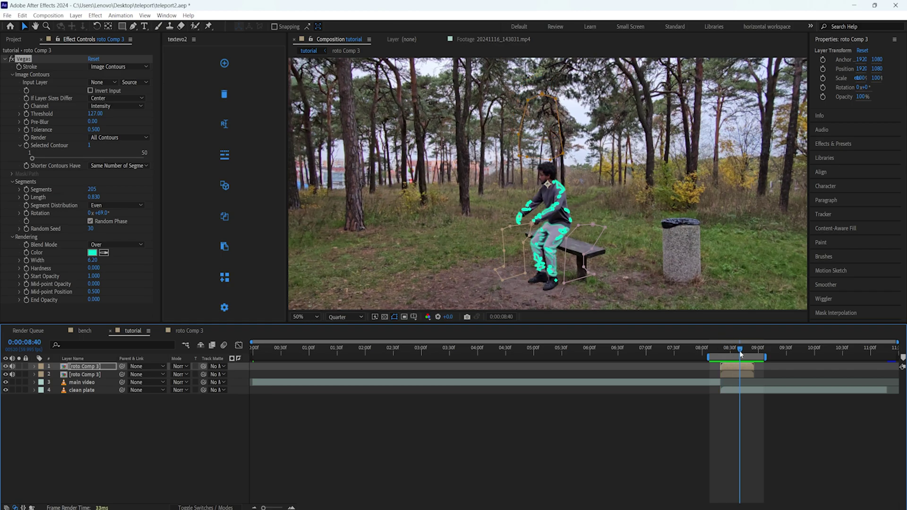
- Apply Fast Box Blur to the upper roto Comp 3 layer with a Blur Radius of 2.0
{"action": "left_click", "coordinate": [89, 368]}
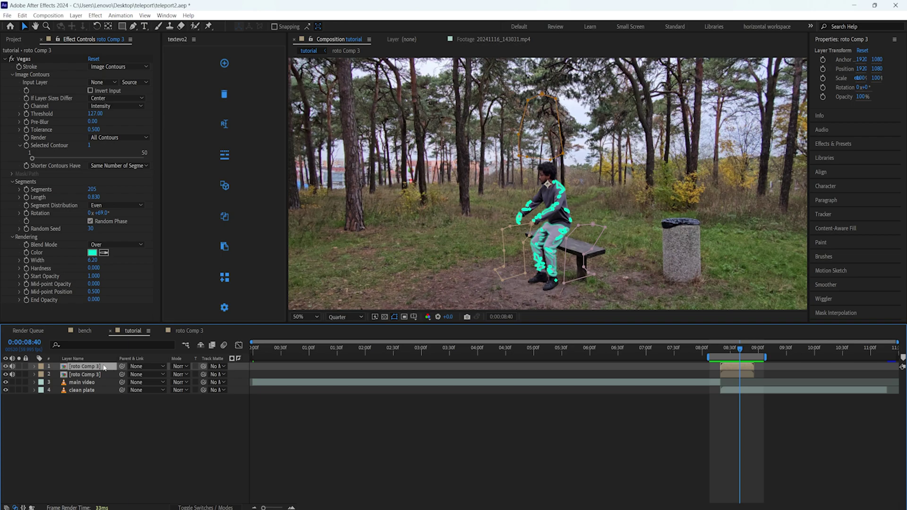
{"action": "key", "text": "ctrl+space"}
{"action": "type", "text": "fa"}
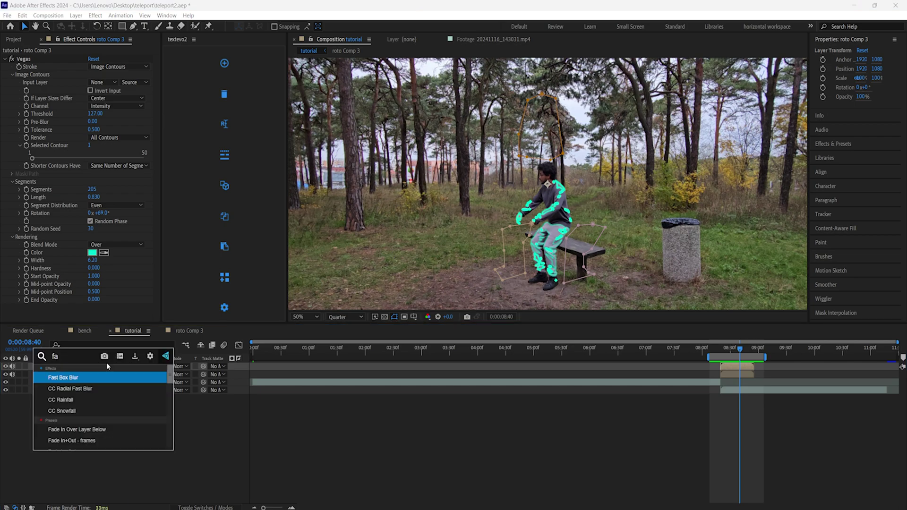
{"action": "left_click", "coordinate": [109, 377]}
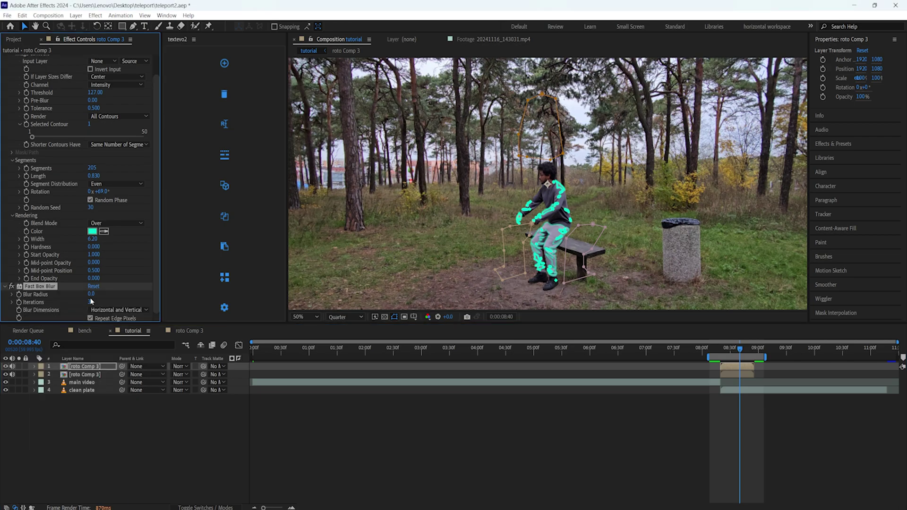
{"action": "mouse_move", "coordinate": [93, 294]}
{"action": "left_mouse_down"}
{"action": "mouse_move", "coordinate": [114, 294]}
{"action": "mouse_move", "coordinate": [95, 297]}
{"action": "left_mouse_up"}
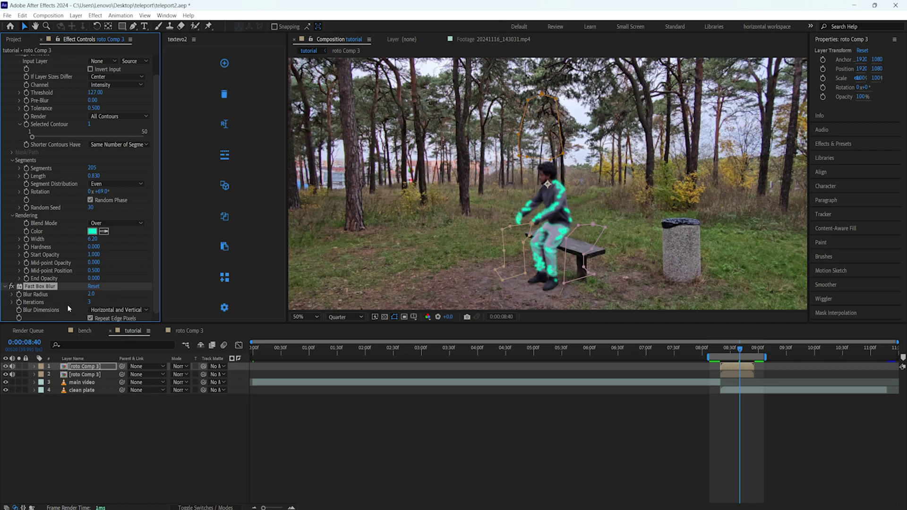
- Apply Deep Glow to the upper roto Comp 3 layer and set its Exposure to 0.87
{"action": "left_click", "coordinate": [79, 368]}
{"action": "key", "text": "ctrl+space"}
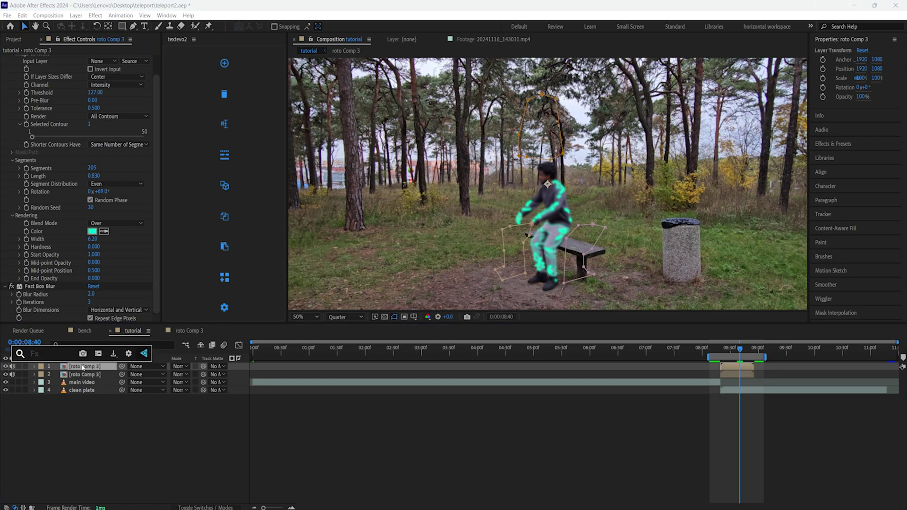
{"action": "type", "text": "dee"}
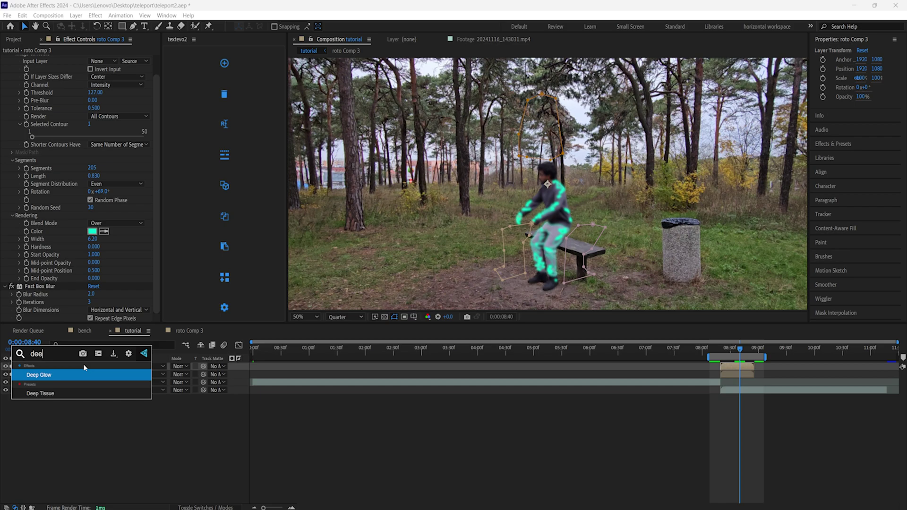
{"action": "type", "text": "p"}
{"action": "left_click", "coordinate": [77, 374]}
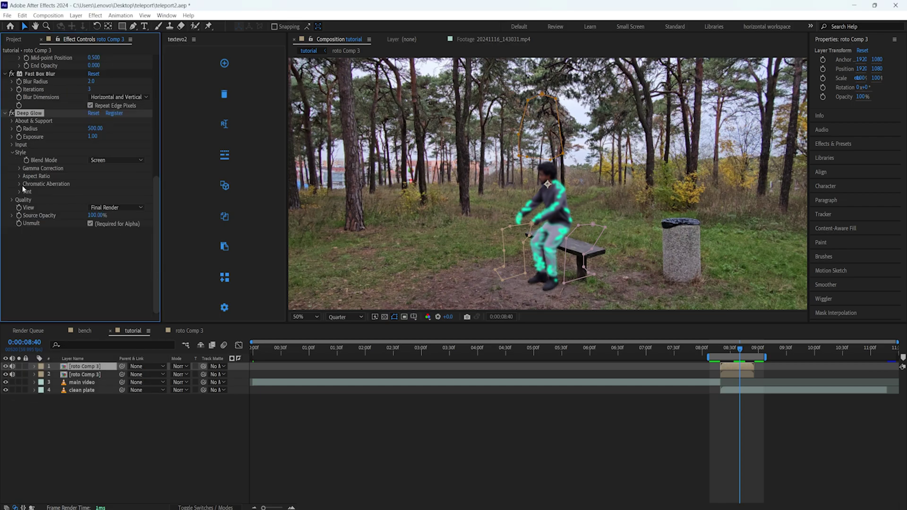
{"action": "left_click", "coordinate": [95, 129]}
{"action": "left_click", "coordinate": [121, 144]}
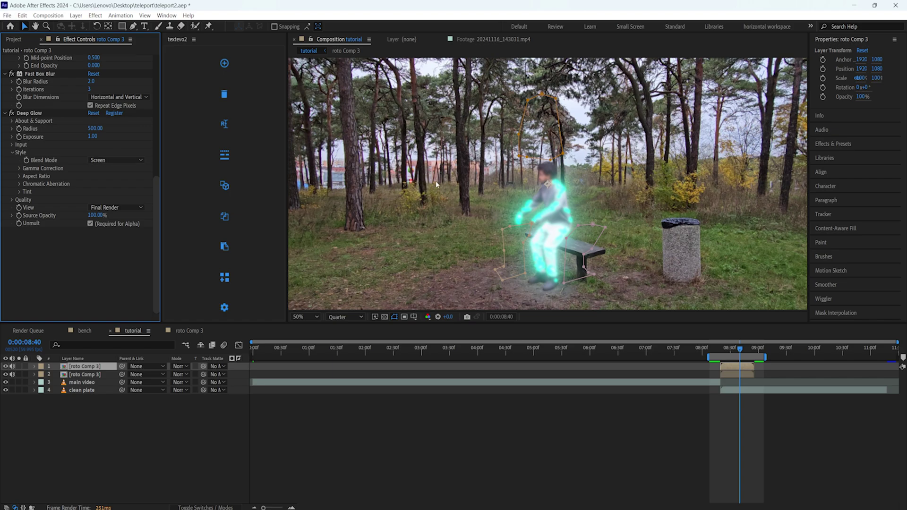
{"action": "left_click_drag", "start_coordinate": [94, 137], "coordinate": [88, 136]}
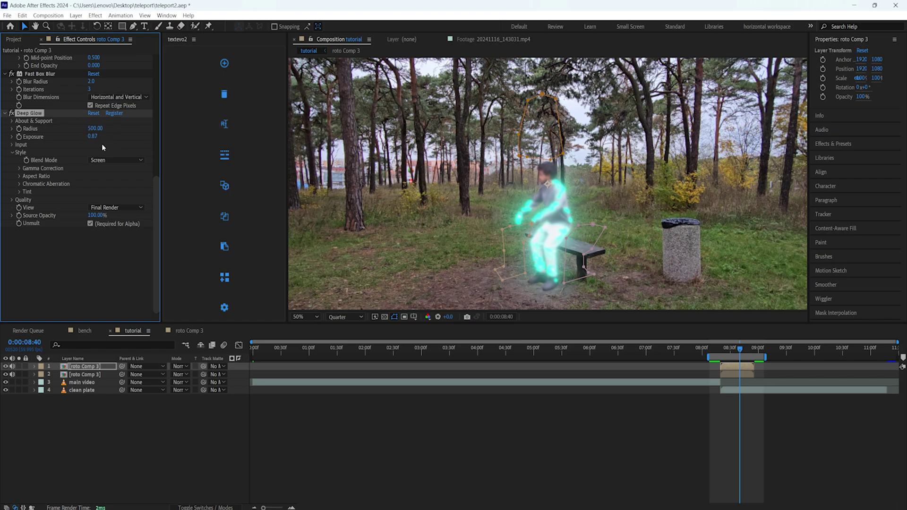
- At 0:00:08:20, start keyframing the Radius and Exposure of Deep Glow
{"action": "right_click", "coordinate": [68, 127]}
{"action": "left_click", "coordinate": [95, 211]}
{"action": "left_click_drag", "start_coordinate": [740, 350], "coordinate": [722, 353]}
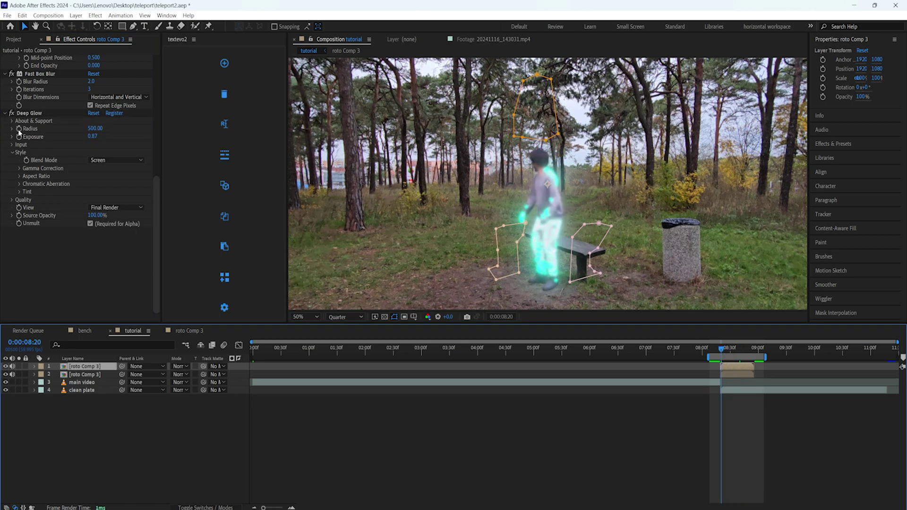
{"action": "left_click", "coordinate": [19, 129]}
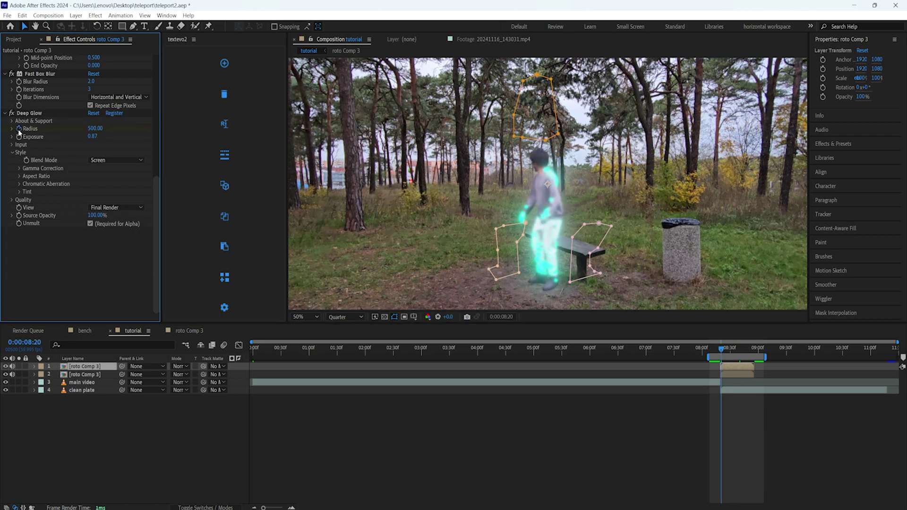
{"action": "left_click", "coordinate": [19, 137]}
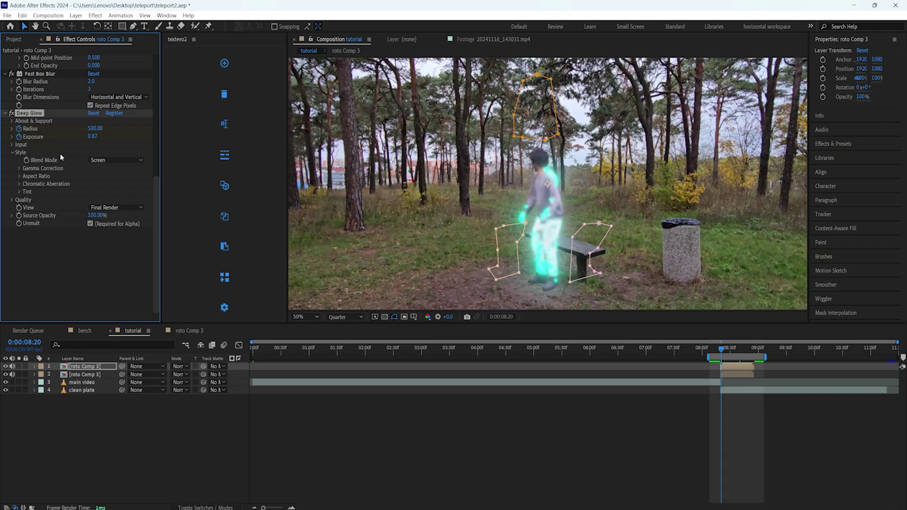
- Enable the Deep Glow Tint with a cyan color, 03E8EC, and turn on its Chromatic Aberration
{"action": "left_click", "coordinate": [20, 192]}
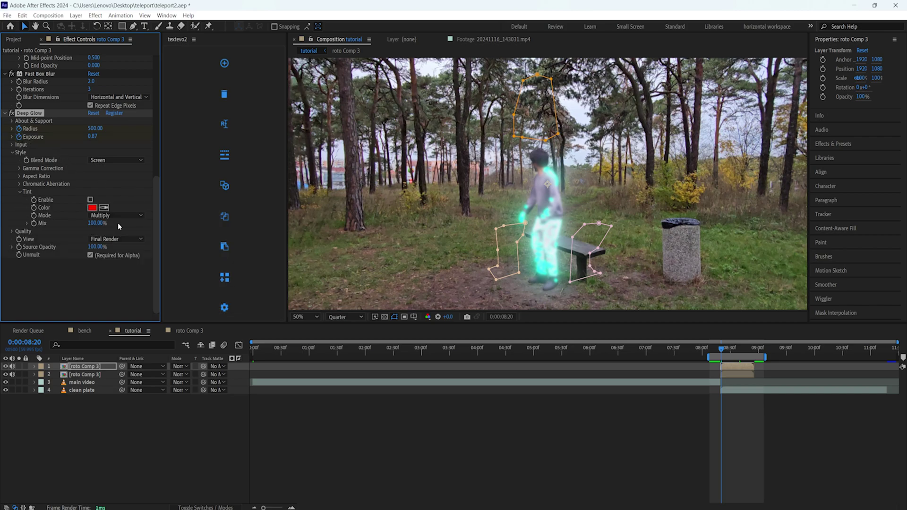
{"action": "left_click", "coordinate": [93, 208]}
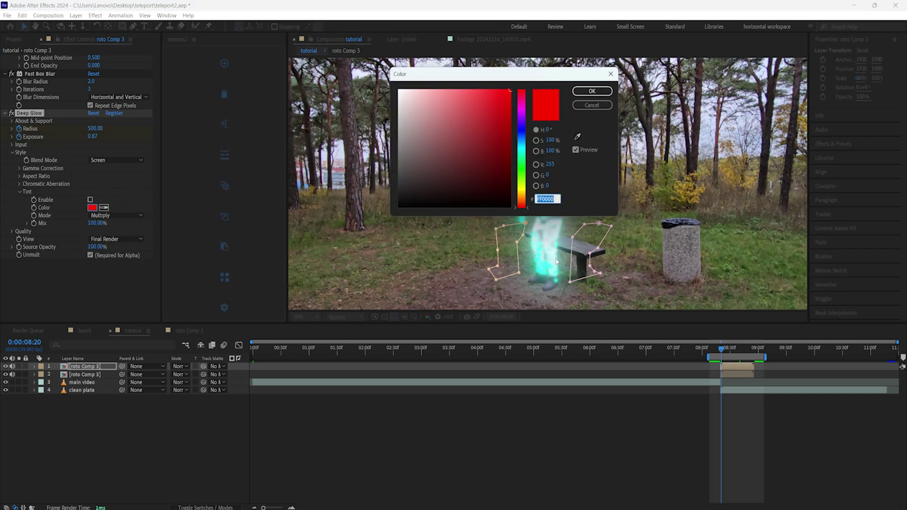
{"action": "left_click", "coordinate": [578, 137]}
{"action": "left_click_drag", "start_coordinate": [424, 98], "coordinate": [512, 96]}
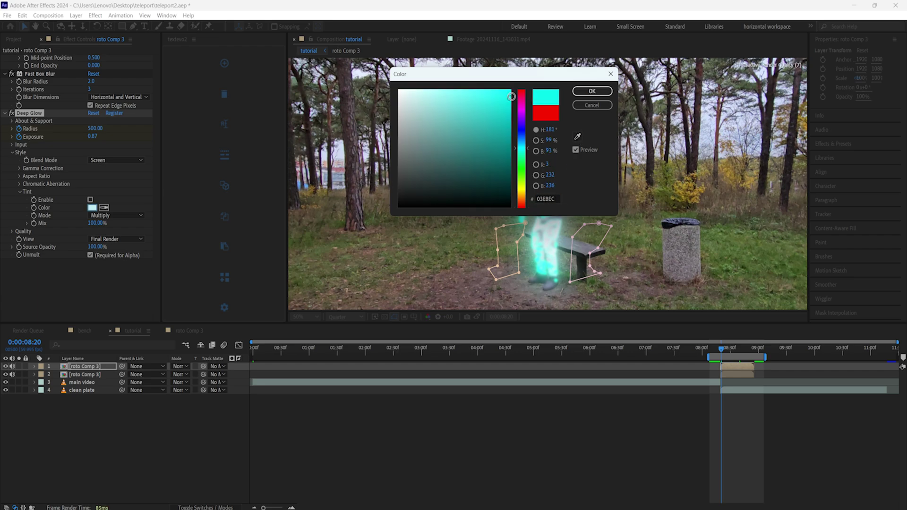
{"action": "left_click", "coordinate": [592, 91]}
{"action": "left_click", "coordinate": [91, 200]}
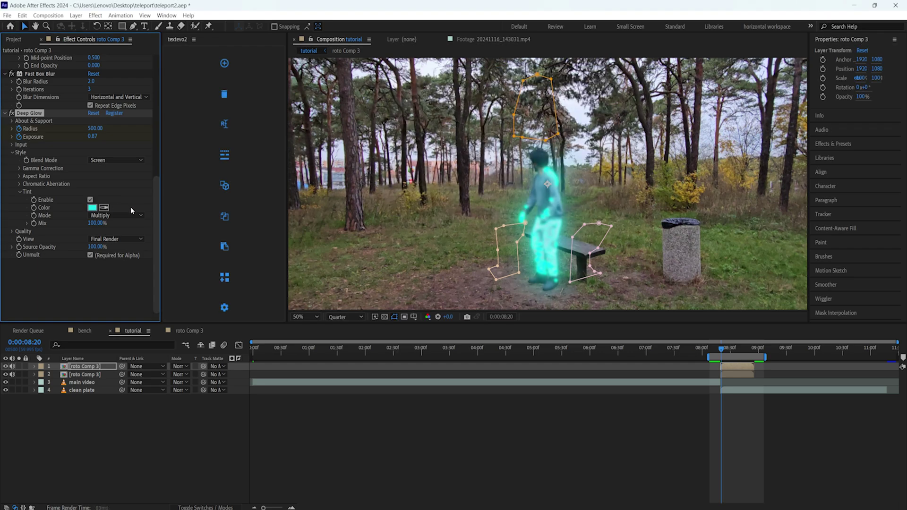
{"action": "left_click", "coordinate": [19, 184]}
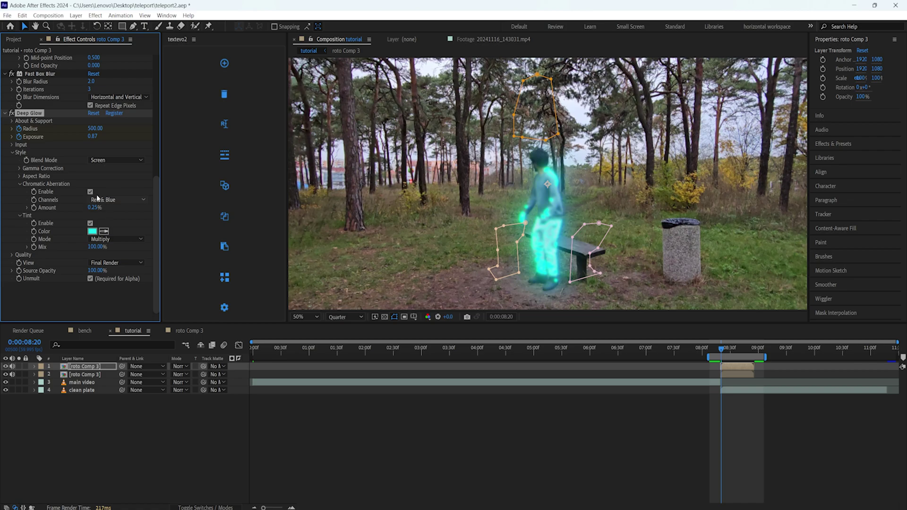
- Reveal the modified properties of the upper roto Comp 3 layer, collapse its masks and bring the Deep Glow keyframes into view
{"action": "left_click", "coordinate": [733, 368]}
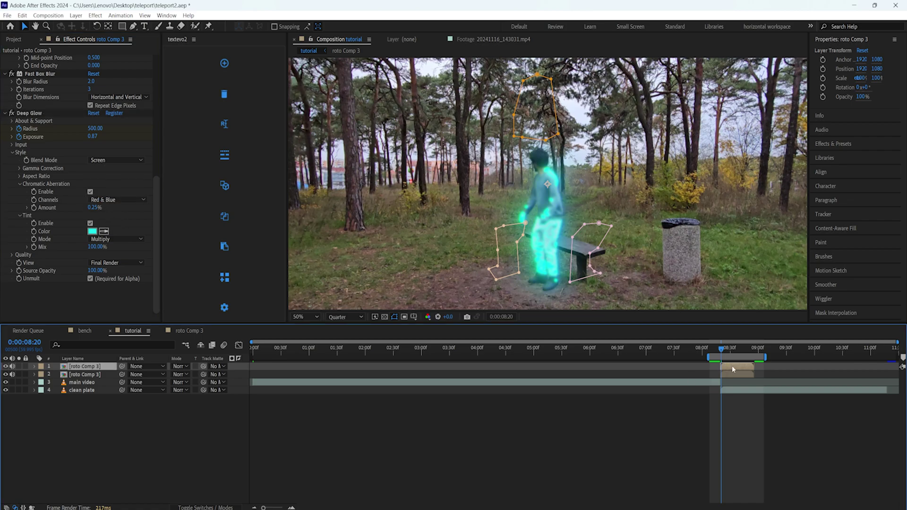
{"action": "key", "text": "u"}
{"action": "key", "text": "u"}
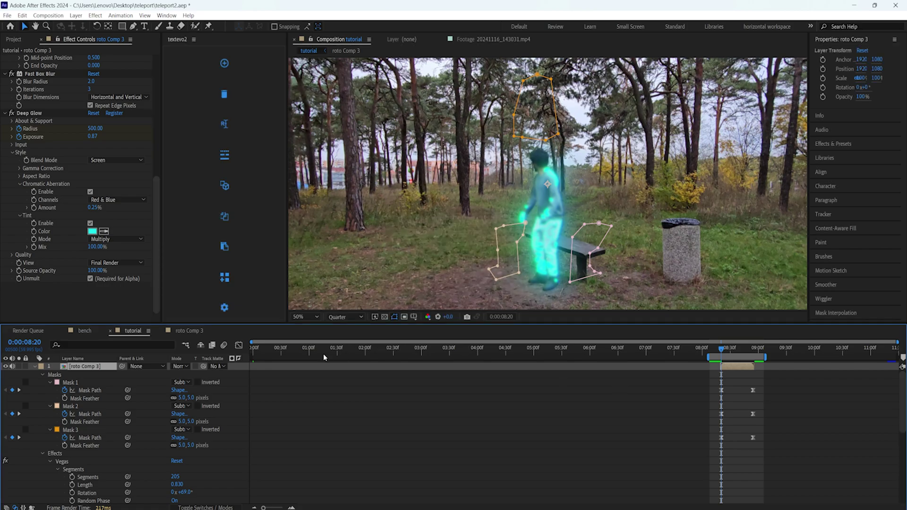
{"action": "left_click", "coordinate": [43, 375]}
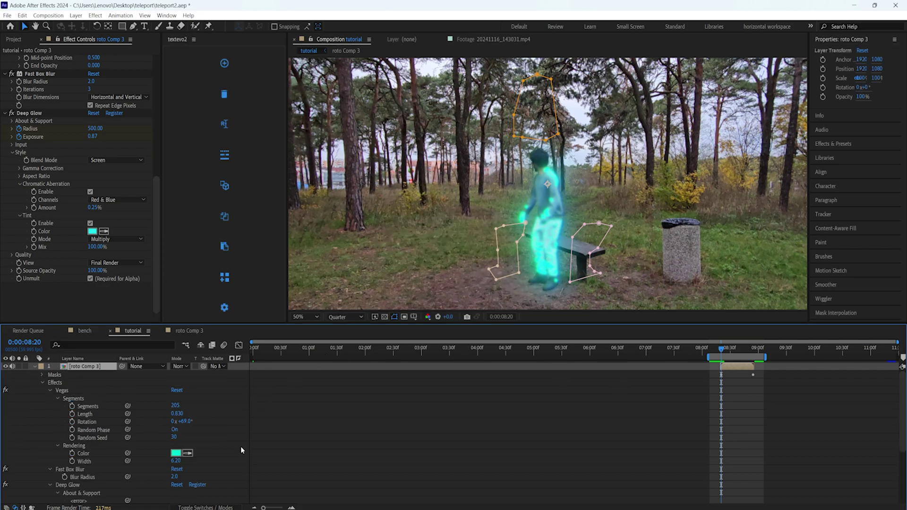
{"action": "left_click_drag", "start_coordinate": [903, 413], "coordinate": [903, 467]}
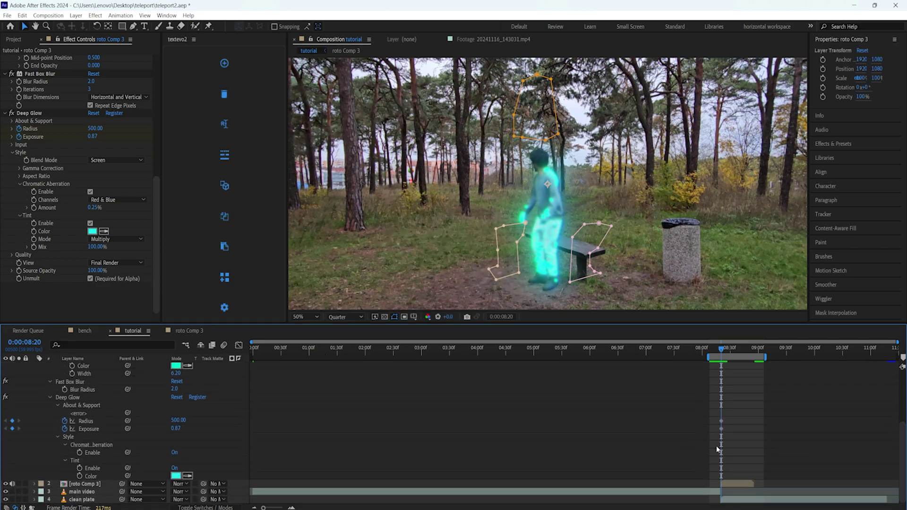
- Move the Deep Glow Radius and Exposure keyframes to midway between the mask path keyframes of the upper roto Comp 3 layer
{"action": "left_click_drag", "start_coordinate": [735, 419], "coordinate": [666, 448]}
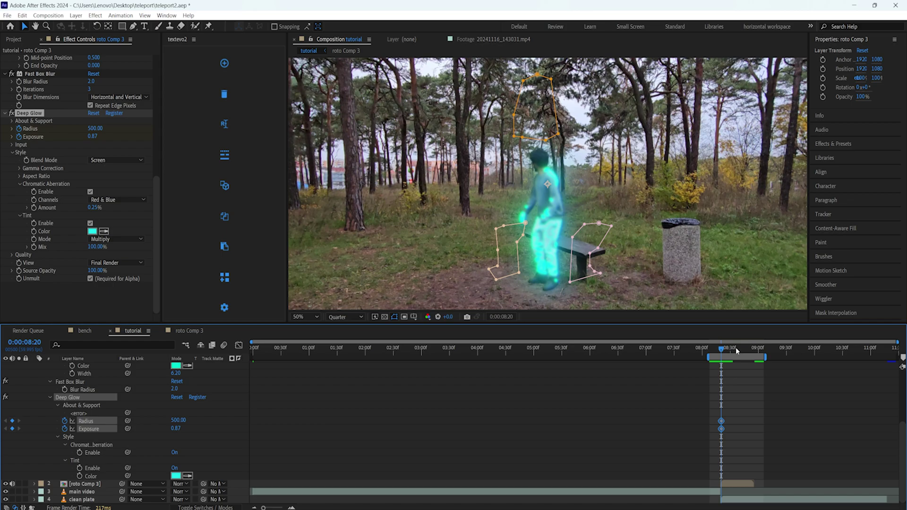
{"action": "left_click_drag", "start_coordinate": [737, 351], "coordinate": [751, 352]}
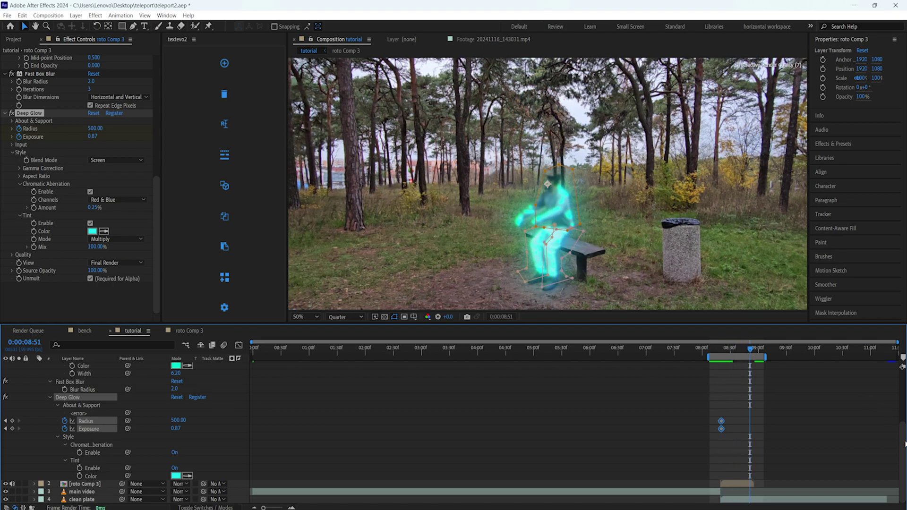
{"action": "left_click_drag", "start_coordinate": [714, 416], "coordinate": [754, 430]}
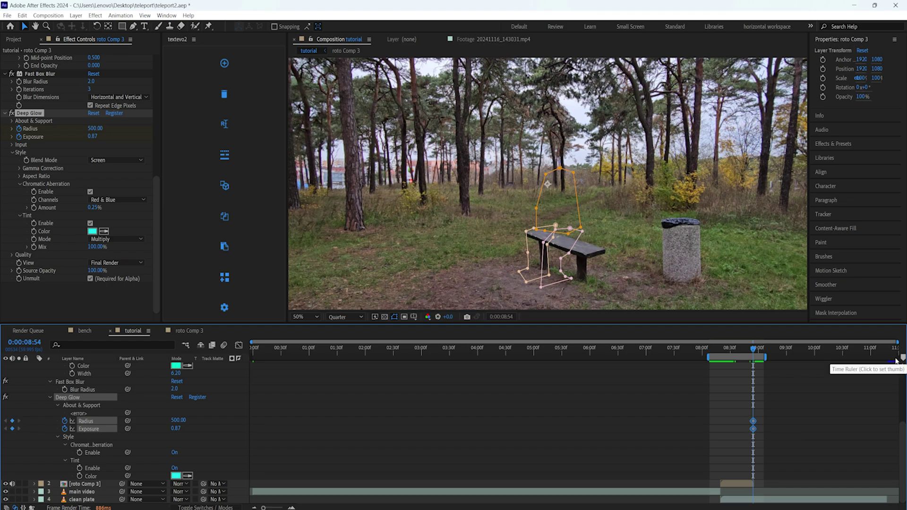
{"action": "left_click_drag", "start_coordinate": [753, 350], "coordinate": [722, 350]}
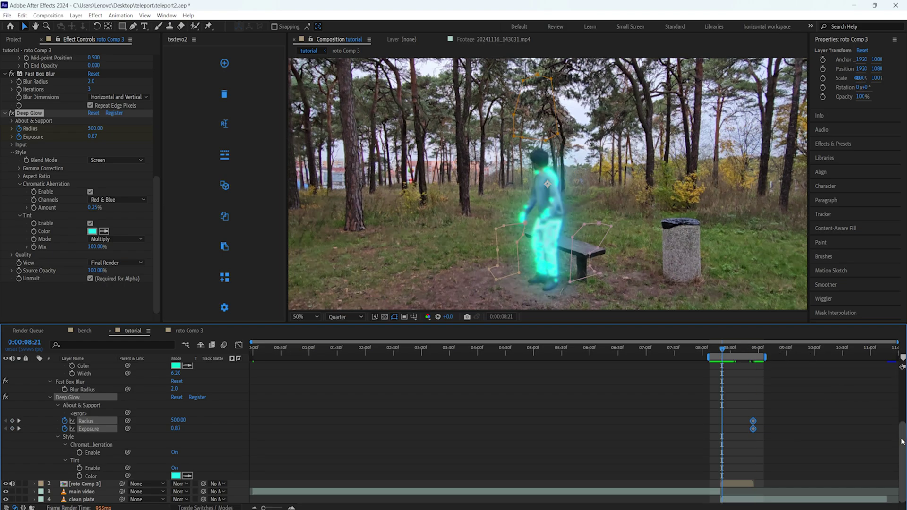
{"action": "key", "text": "u"}
{"action": "mouse_move", "coordinate": [747, 424]}
{"action": "left_mouse_down"}
{"action": "mouse_move", "coordinate": [759, 436]}
{"action": "mouse_move", "coordinate": [738, 439]}
{"action": "left_mouse_up"}
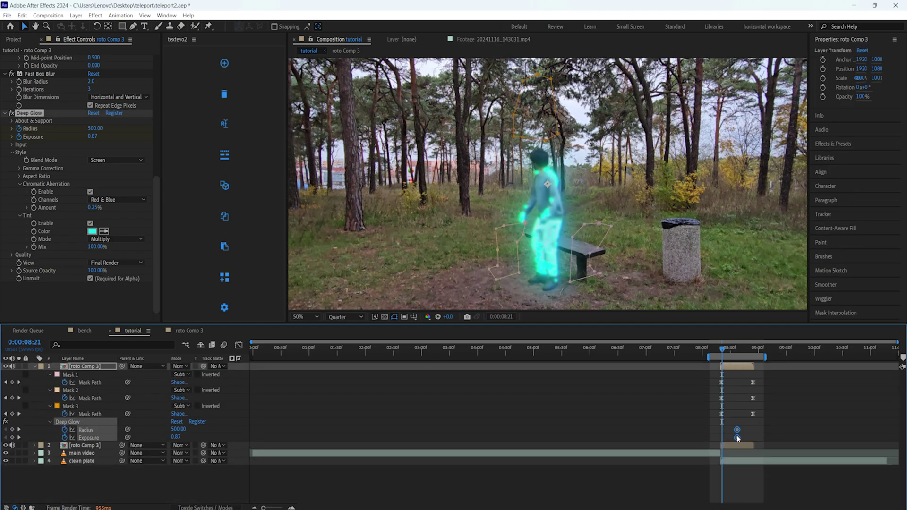
- At 0:00:08:20, set the Radius and Exposure of Deep Glow to 0
{"action": "left_click", "coordinate": [722, 351]}
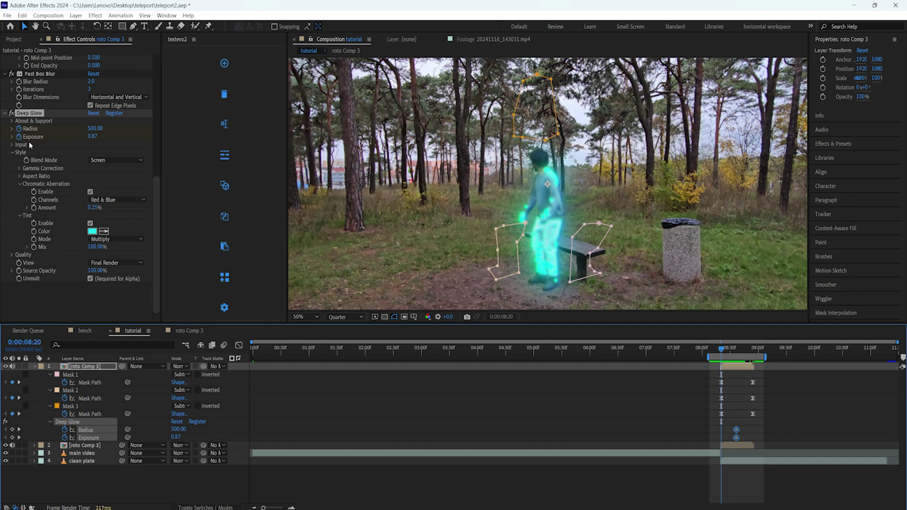
{"action": "left_click", "coordinate": [94, 128]}
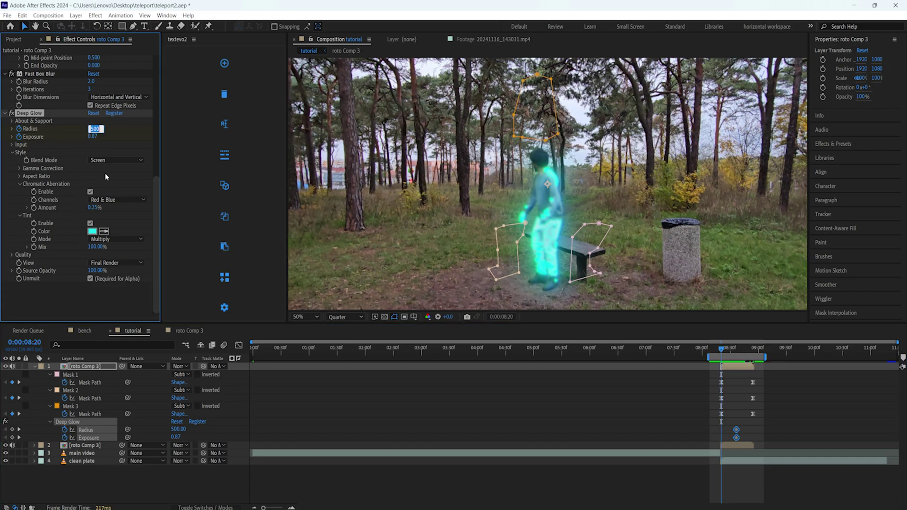
{"action": "type", "text": "0"}
{"action": "key", "text": "Tab"}
{"action": "type", "text": "0"}
{"action": "left_click", "coordinate": [129, 141]}
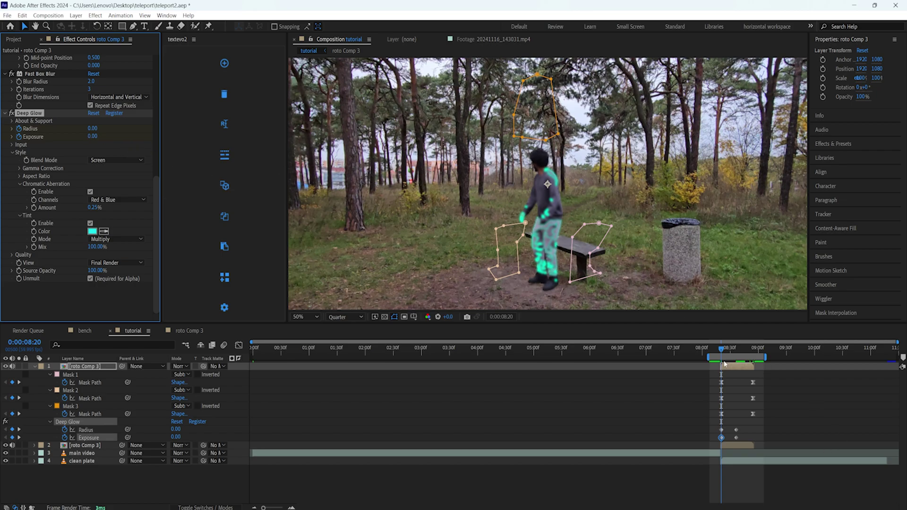
- Copy the zero-value Radius and Exposure keyframes to 0:00:08:54 and apply Easy Ease to all Deep Glow keyframes
{"action": "left_click_drag", "start_coordinate": [725, 352], "coordinate": [755, 358]}
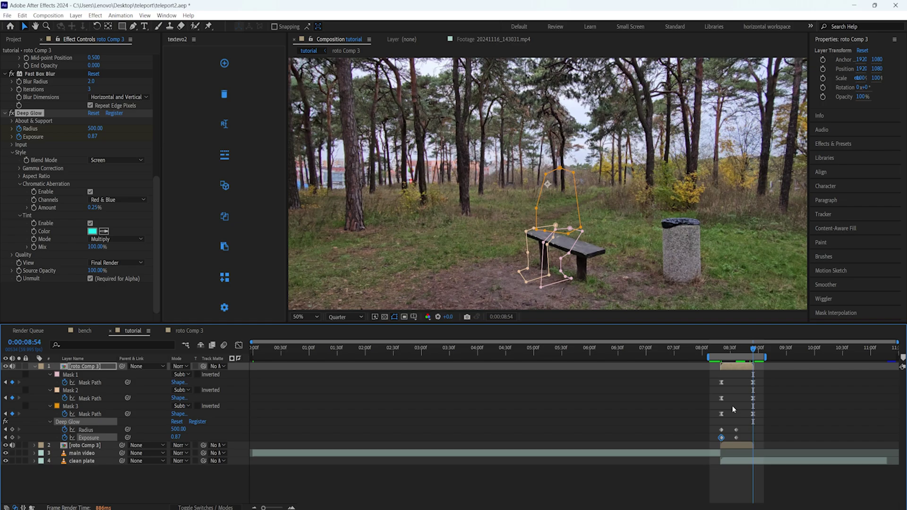
{"action": "left_click_drag", "start_coordinate": [729, 427], "coordinate": [711, 441]}
{"action": "key", "text": "ctrl+v"}
{"action": "left_click_drag", "start_coordinate": [744, 426], "coordinate": [689, 446]}
{"action": "right_click", "coordinate": [721, 433]}
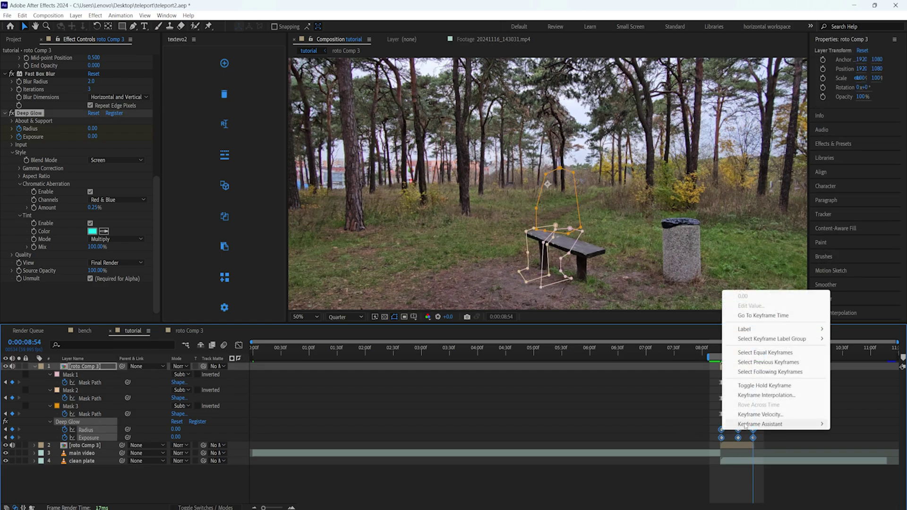
{"action": "mouse_move", "coordinate": [745, 425]}
{"action": "left_click", "coordinate": [628, 454]}
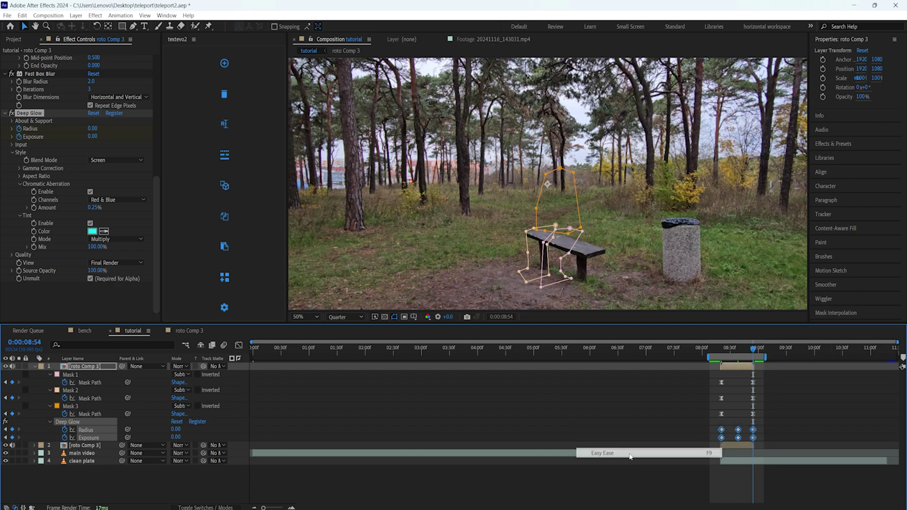
- Reshape the Deep Glow speed curves in the graph editor so they peak just before the middle and last keyframes
{"action": "left_click", "coordinate": [239, 345]}
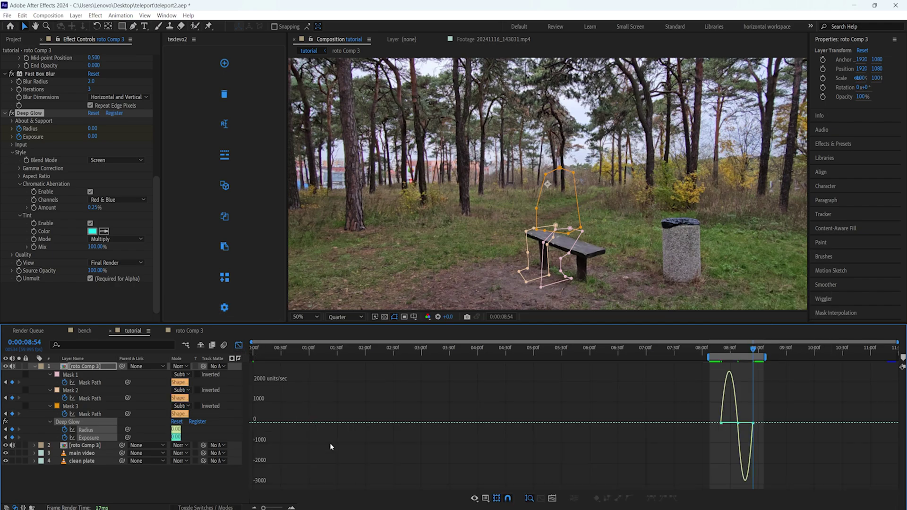
{"action": "left_click_drag", "start_coordinate": [264, 508], "coordinate": [277, 509]}
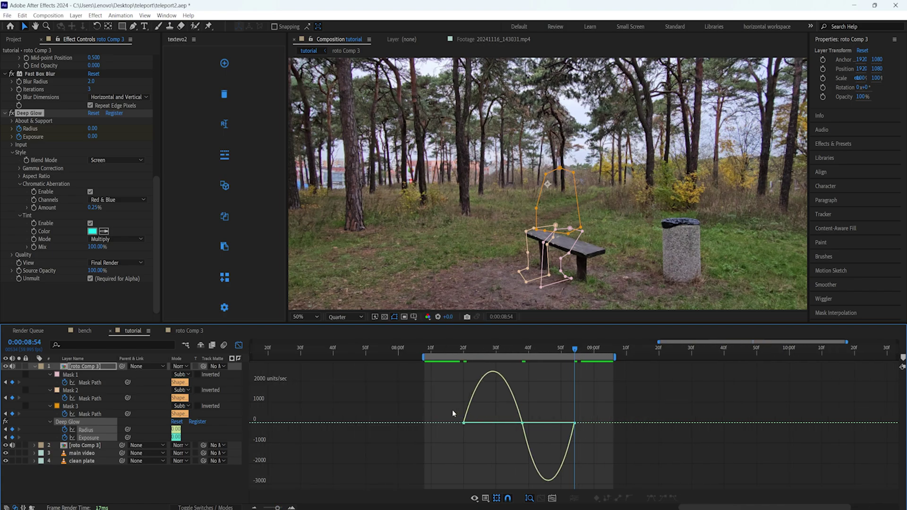
{"action": "left_click_drag", "start_coordinate": [453, 412], "coordinate": [563, 449]}
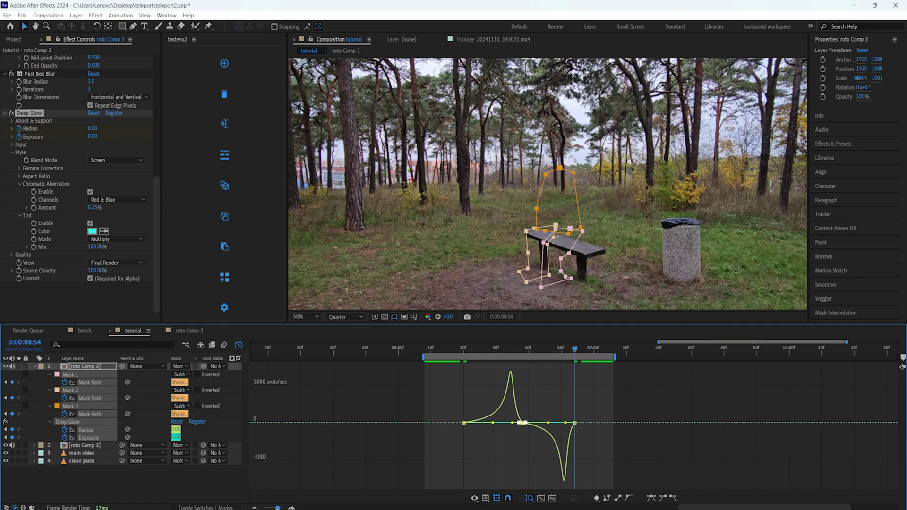
{"action": "key", "text": "minus"}
{"action": "key", "text": "minus"}
{"action": "key", "text": "shift+F3"}
{"action": "left_click", "coordinate": [769, 380]}
- Start keyframing the Vegas Length on the upper roto Comp 3 layer and align its keyframe with the middle Deep Glow keyframes
{"action": "left_click_drag", "start_coordinate": [753, 349], "coordinate": [714, 350]}
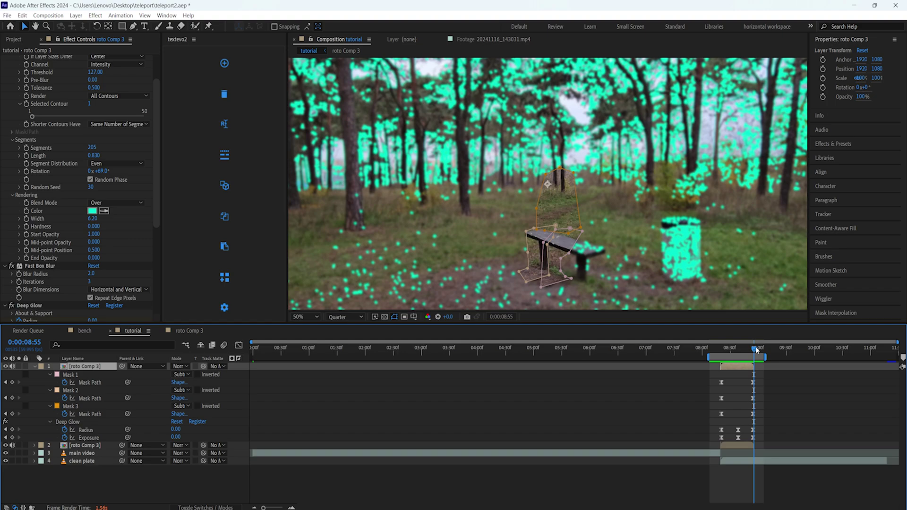
{"action": "left_click_drag", "start_coordinate": [757, 352], "coordinate": [749, 354]}
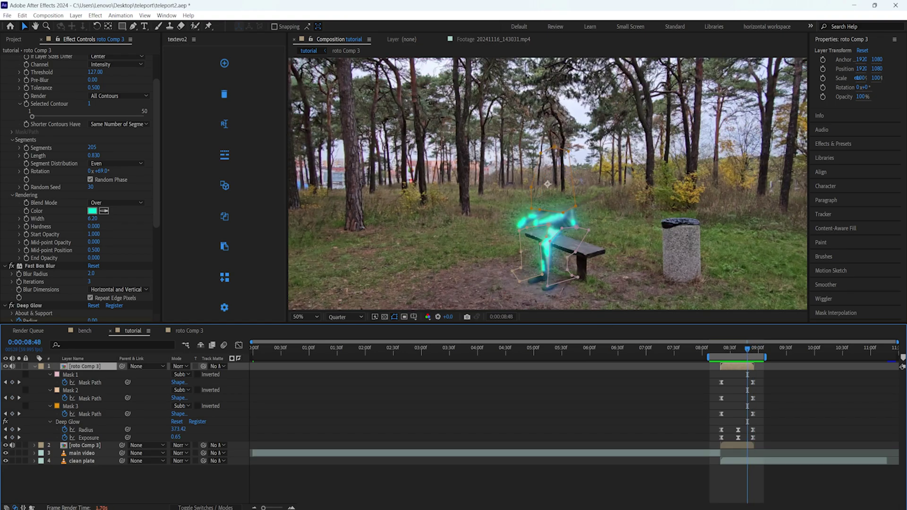
{"action": "left_click", "coordinate": [27, 156]}
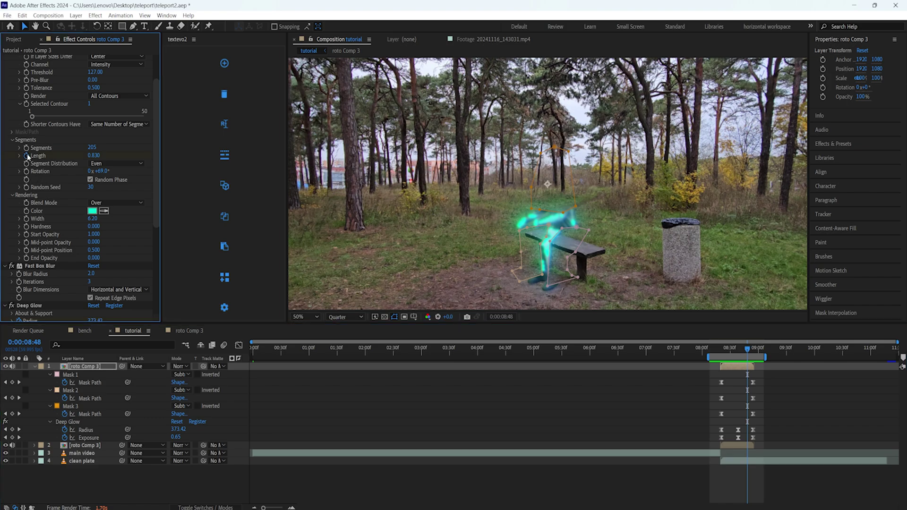
{"action": "left_click", "coordinate": [732, 368]}
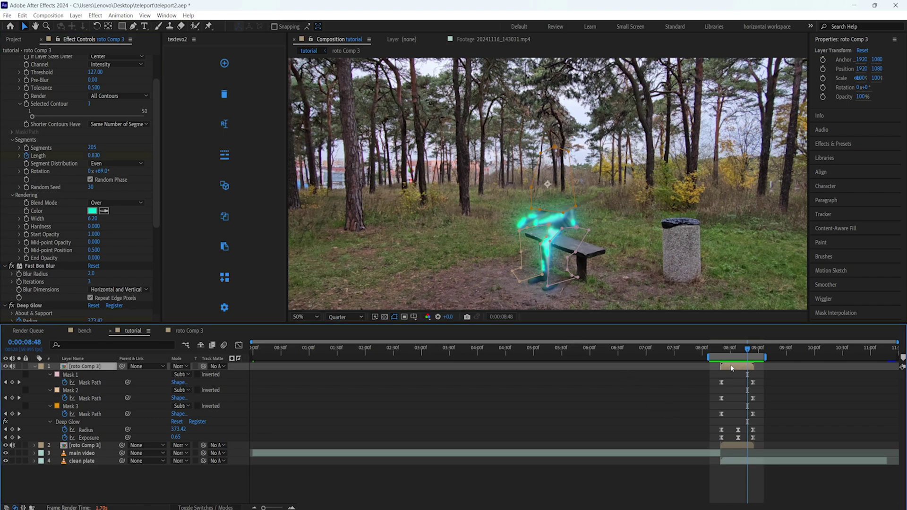
{"action": "key", "text": "u"}
{"action": "left_click", "coordinate": [748, 430]}
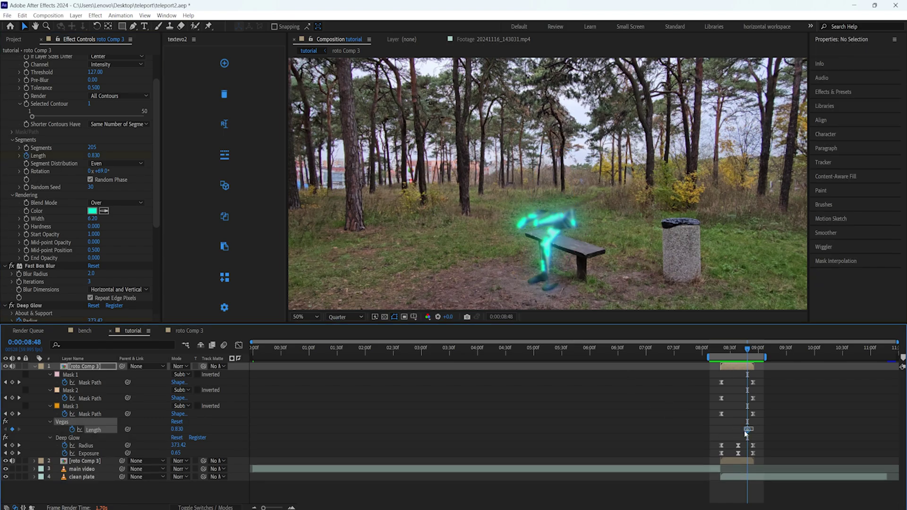
{"action": "left_click_drag", "start_coordinate": [745, 434], "coordinate": [737, 429]}
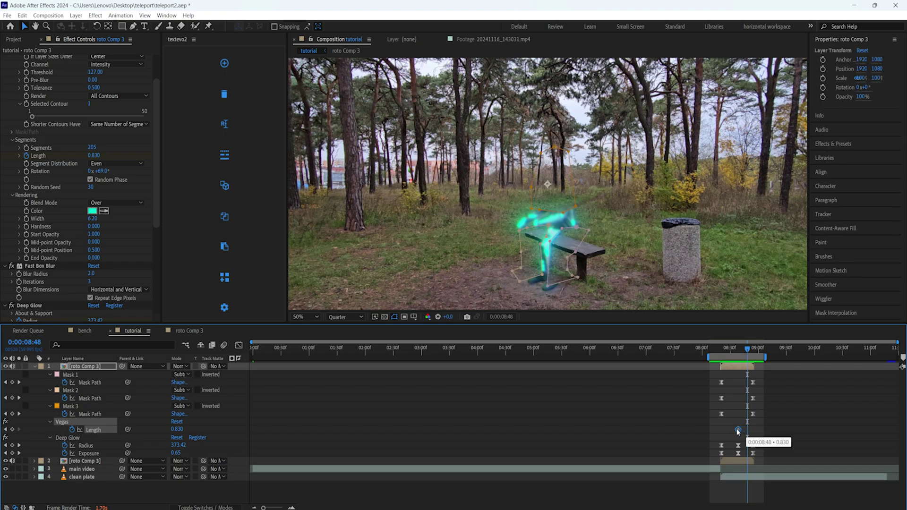
- At 0:00:08:20, set the Vegas Length to 0
{"action": "left_click_drag", "start_coordinate": [749, 352], "coordinate": [724, 360]}
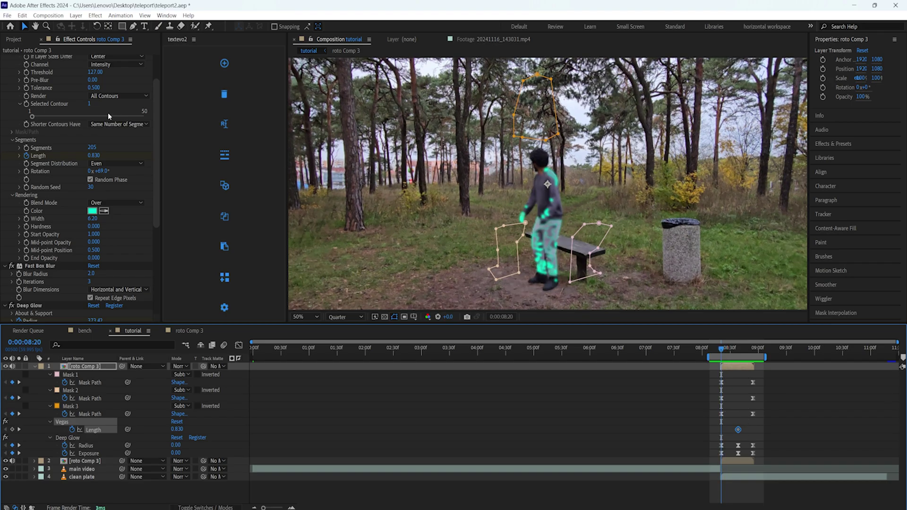
{"action": "left_click", "coordinate": [96, 157]}
{"action": "type", "text": "0"}
{"action": "key", "text": "Return"}
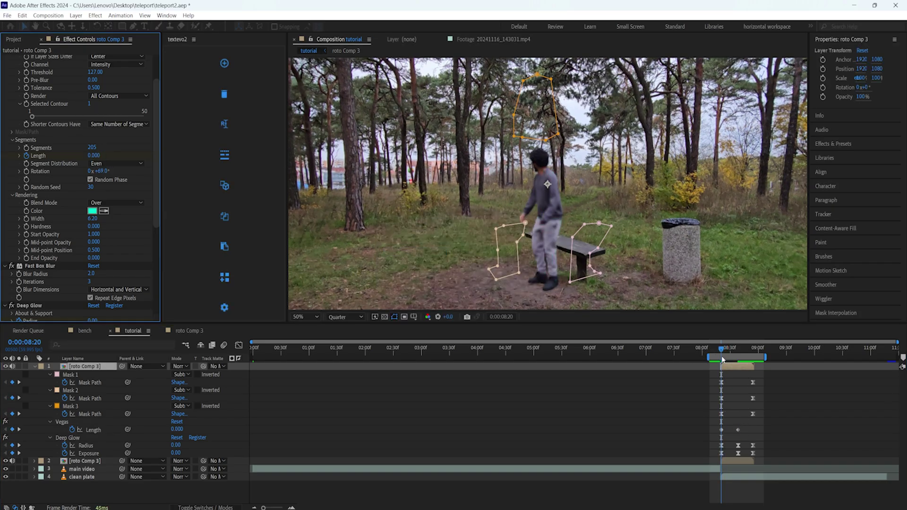
- Copy the zero-value Vegas Length keyframe to 0:00:08:56 and apply Easy Ease to all Length keyframes
{"action": "left_click_drag", "start_coordinate": [726, 351], "coordinate": [758, 353]}
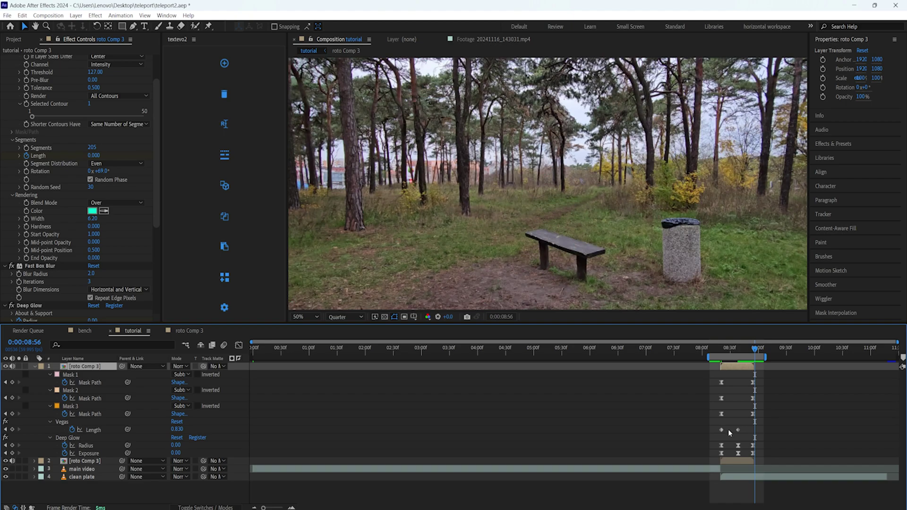
{"action": "left_click", "coordinate": [722, 430]}
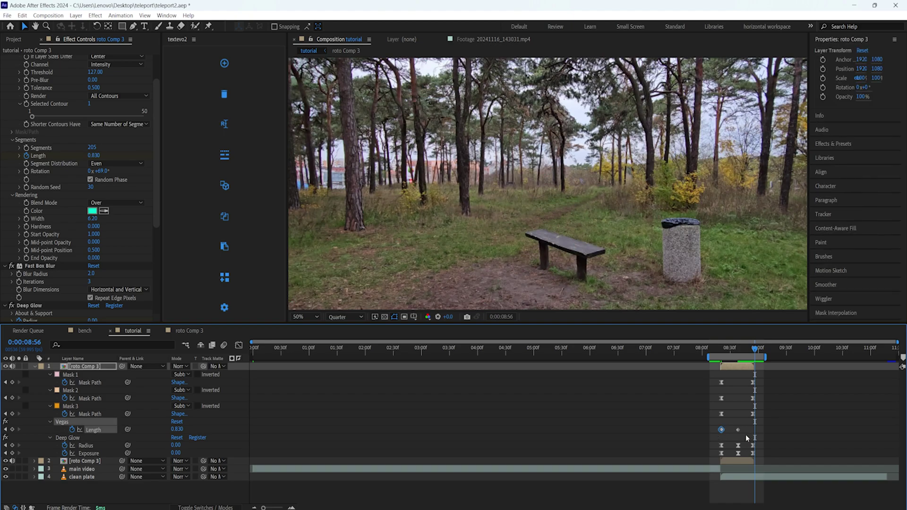
{"action": "key", "text": "ctrl+c"}
{"action": "key", "text": "ctrl+v"}
{"action": "left_click_drag", "start_coordinate": [755, 431], "coordinate": [716, 439]}
{"action": "right_click", "coordinate": [721, 431]}
{"action": "mouse_move", "coordinate": [773, 426]}
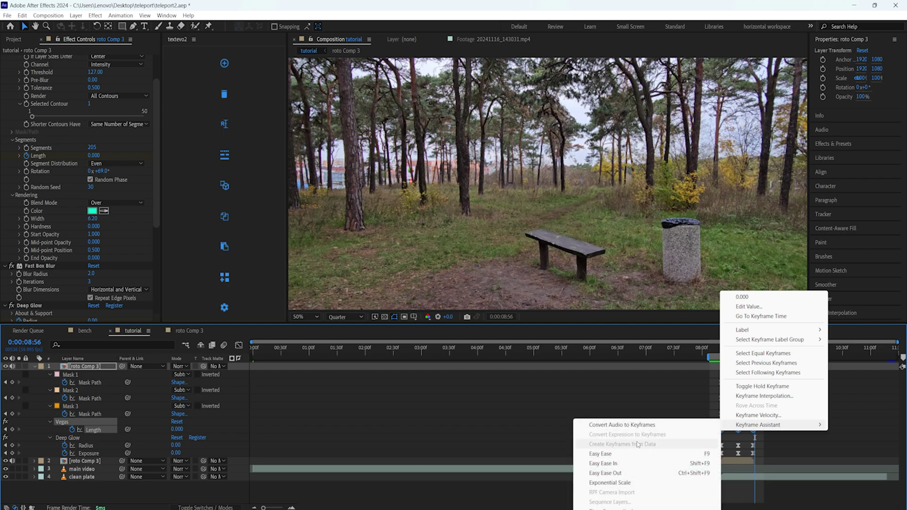
{"action": "left_click", "coordinate": [609, 454]}
{"action": "mouse_move", "coordinate": [730, 349]}
{"action": "left_mouse_down"}
{"action": "mouse_move", "coordinate": [715, 351]}
{"action": "mouse_move", "coordinate": [758, 355]}
{"action": "mouse_move", "coordinate": [722, 350]}
{"action": "mouse_move", "coordinate": [751, 352]}
{"action": "mouse_move", "coordinate": [740, 352]}
{"action": "left_mouse_up"}
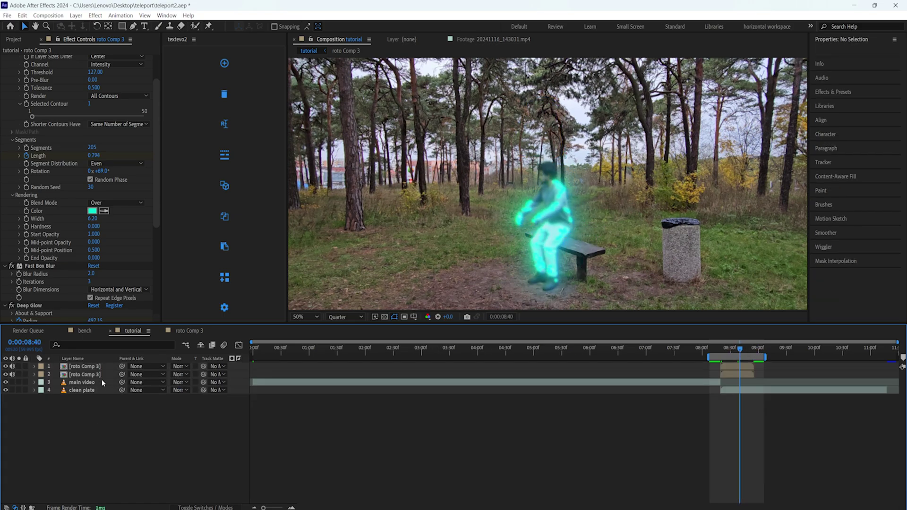
- Add a new adjustment layer above the roto Comp 3 layers and rename it distort
{"action": "left_click", "coordinate": [101, 369]}
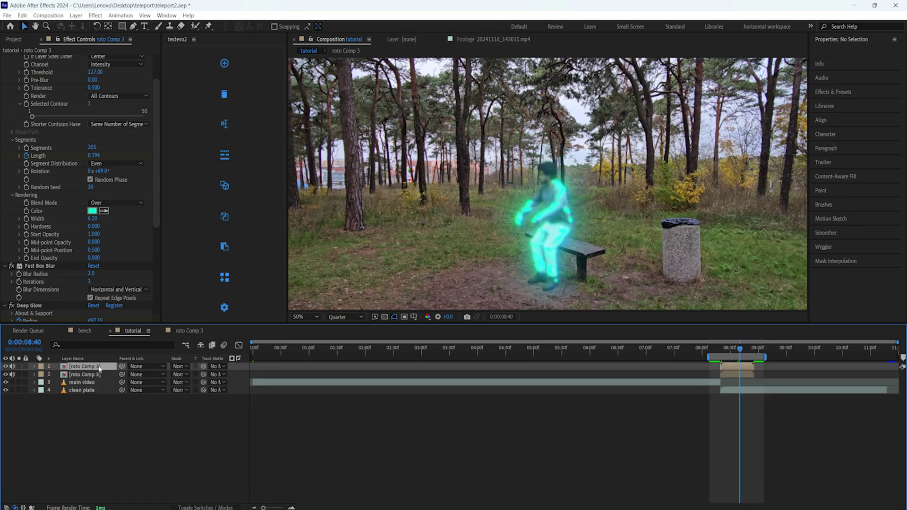
{"action": "right_click", "coordinate": [104, 405]}
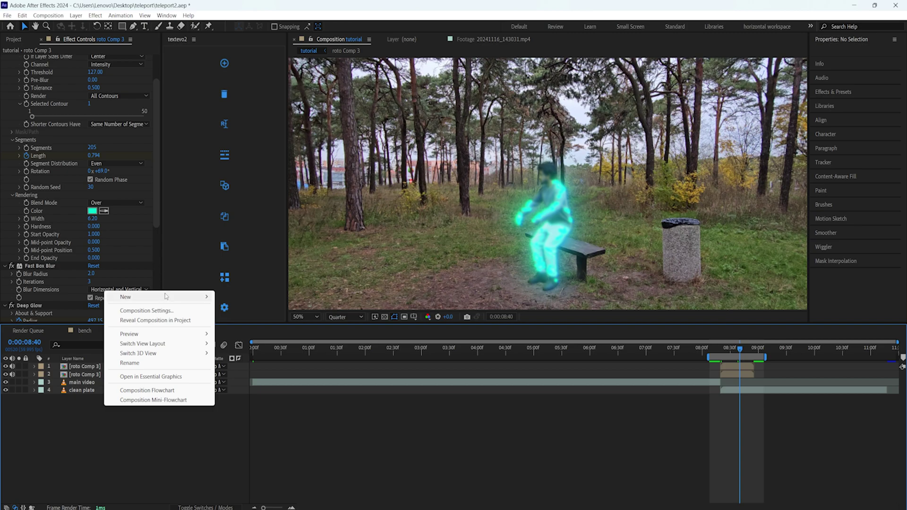
{"action": "mouse_move", "coordinate": [166, 299]}
{"action": "left_click", "coordinate": [250, 369]}
{"action": "right_click", "coordinate": [89, 366]}
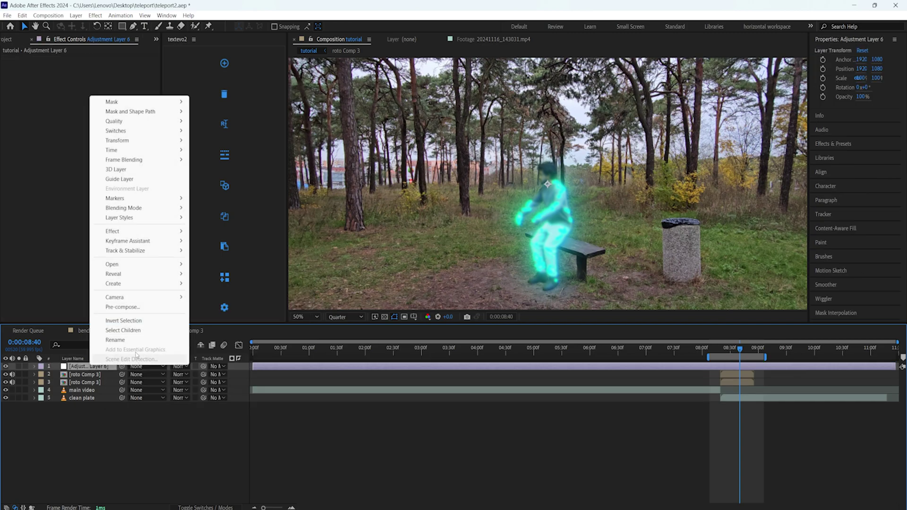
{"action": "left_click", "coordinate": [124, 340]}
{"action": "type", "text": "distort"}
{"action": "key", "text": "Return"}
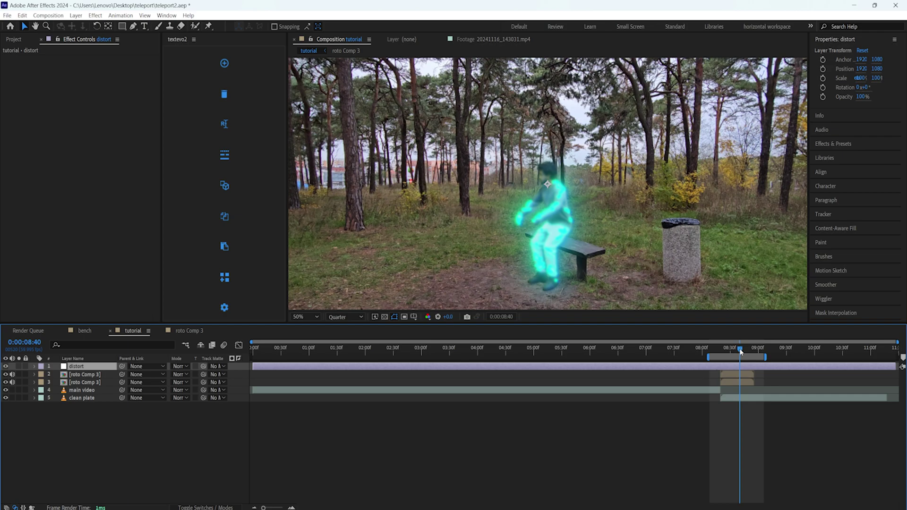
- Trim the distort adjustment layer to roughly the time span of the two roto Comp 3 layers
{"action": "left_click_drag", "start_coordinate": [741, 350], "coordinate": [726, 351]}
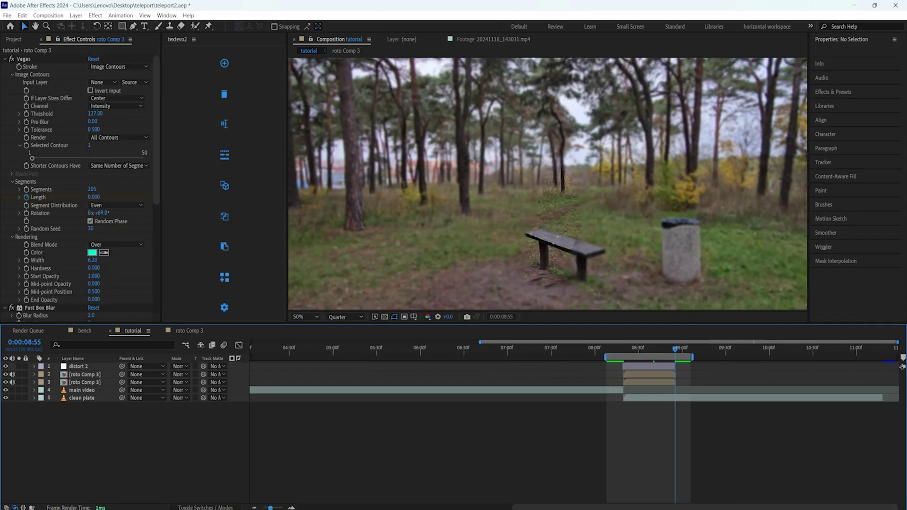
{"action": "left_click_drag", "start_coordinate": [270, 508], "coordinate": [285, 508]}
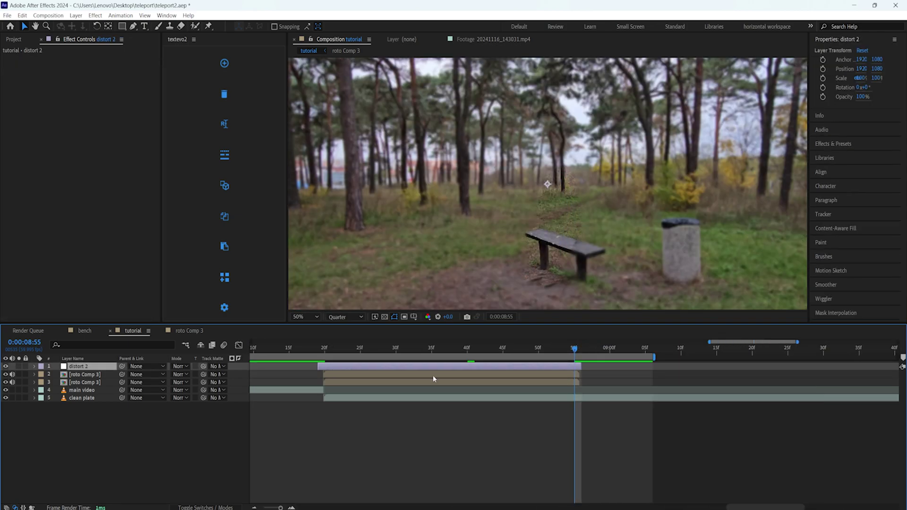
- Apply the CC Flo Motion effect to the distort 2 adjustment layer
{"action": "left_click_drag", "start_coordinate": [566, 353], "coordinate": [404, 358]}
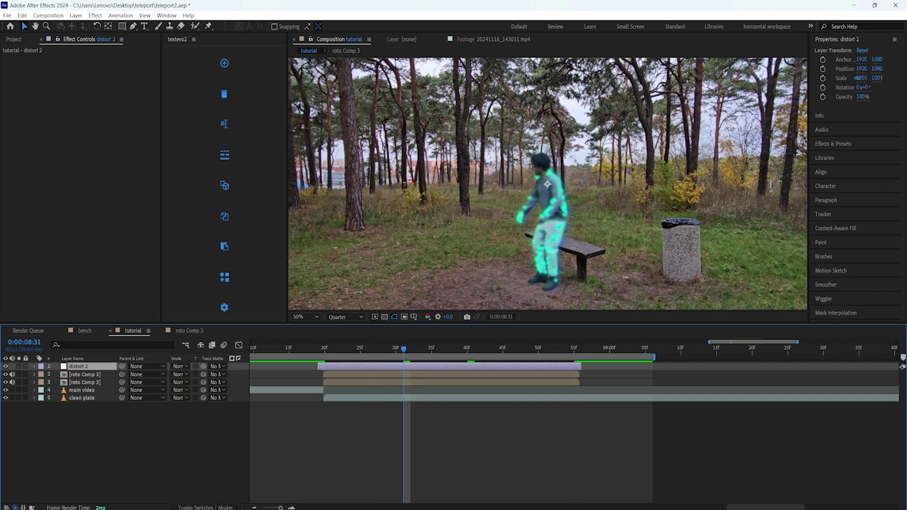
{"action": "key", "text": "ctrl+space"}
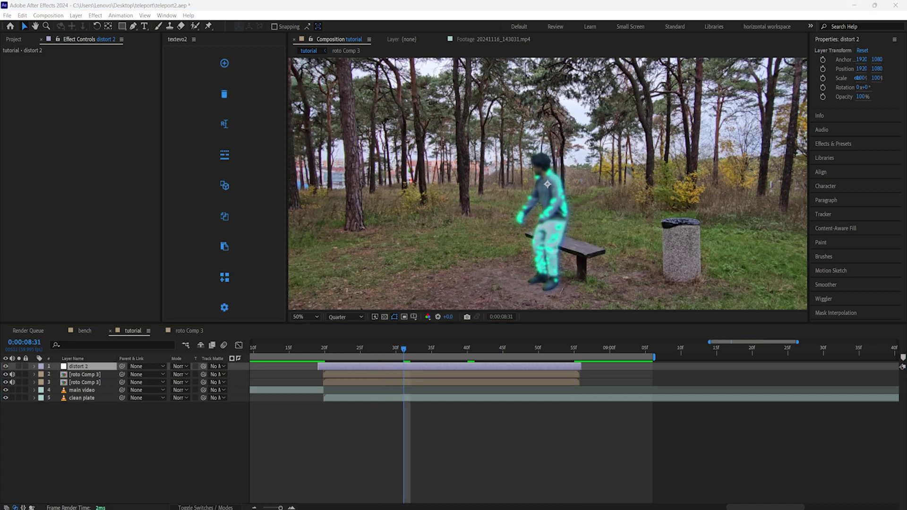
{"action": "key", "text": "Return"}
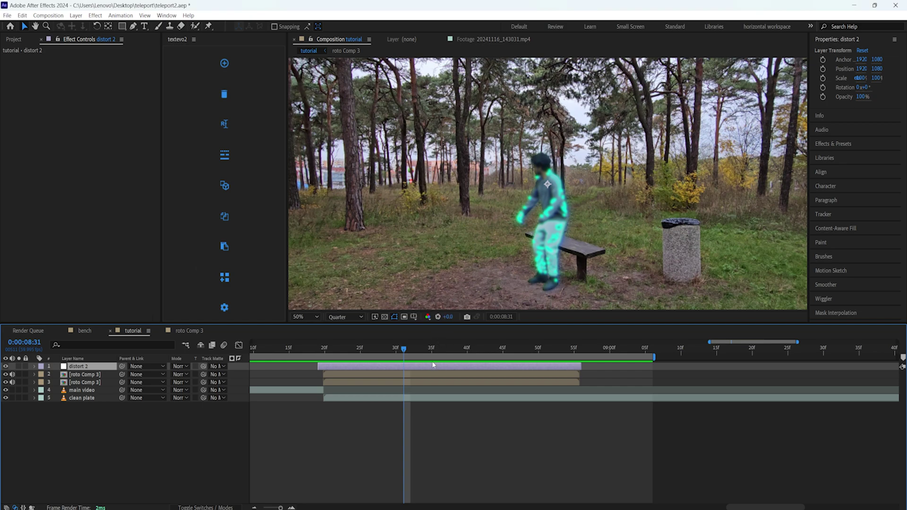
{"action": "key", "text": "ctrl+space"}
{"action": "type", "text": "flo"}
{"action": "left_click", "coordinate": [424, 378]}
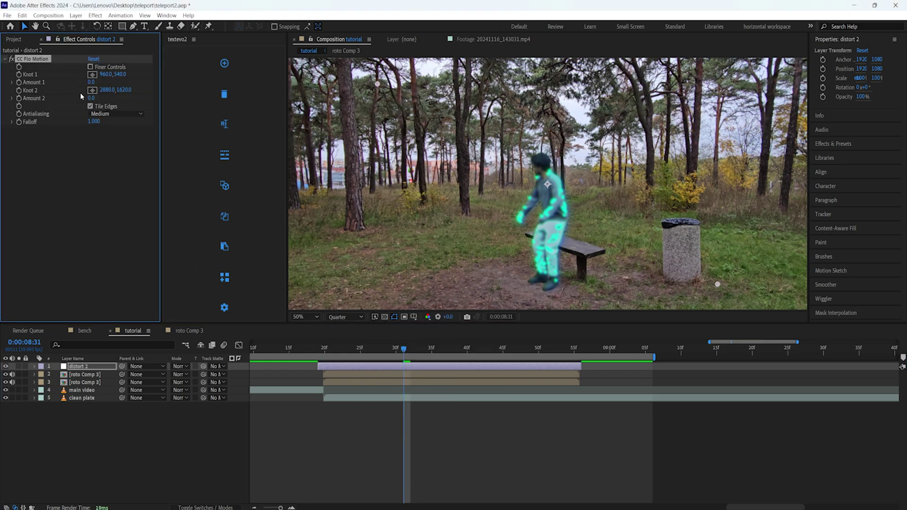
- At 0:00:08:20, position CC Flo Motion's Knot 1 on the man's head and Knot 2 on his lower legs
{"action": "left_click_drag", "start_coordinate": [385, 353], "coordinate": [325, 354]}
{"action": "left_click", "coordinate": [309, 318]}
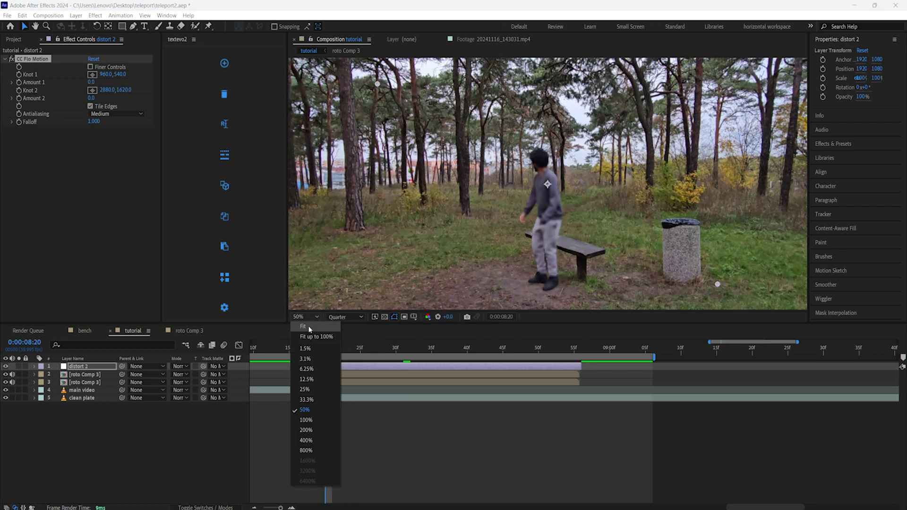
{"action": "left_click", "coordinate": [306, 326]}
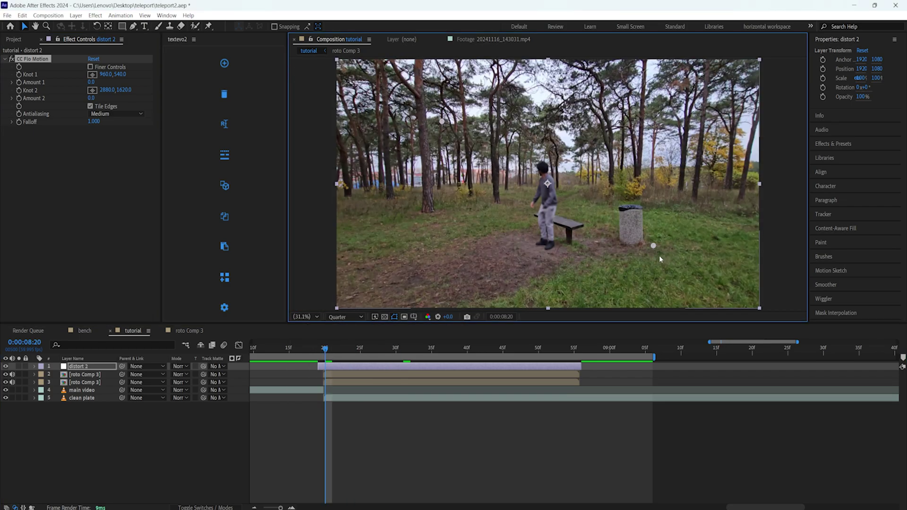
{"action": "left_click_drag", "start_coordinate": [443, 122], "coordinate": [537, 161]}
{"action": "left_click", "coordinate": [41, 86]}
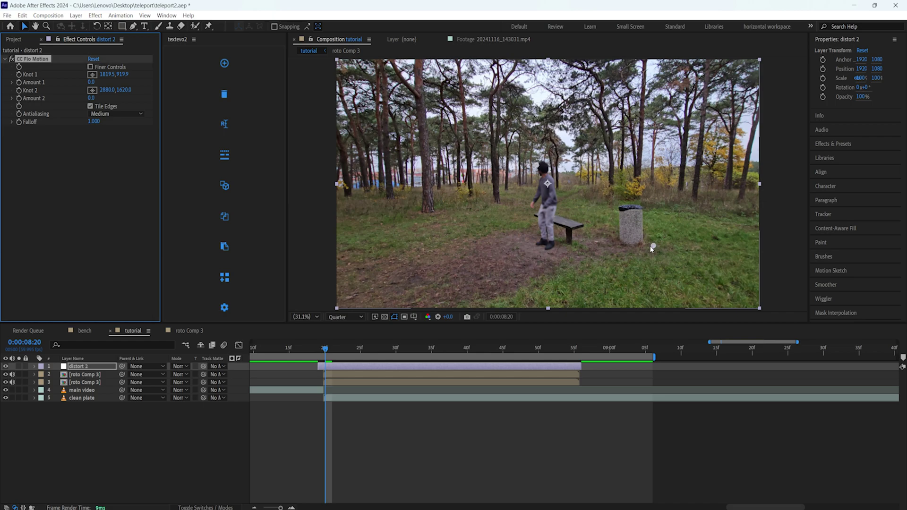
{"action": "left_click_drag", "start_coordinate": [654, 247], "coordinate": [549, 231]}
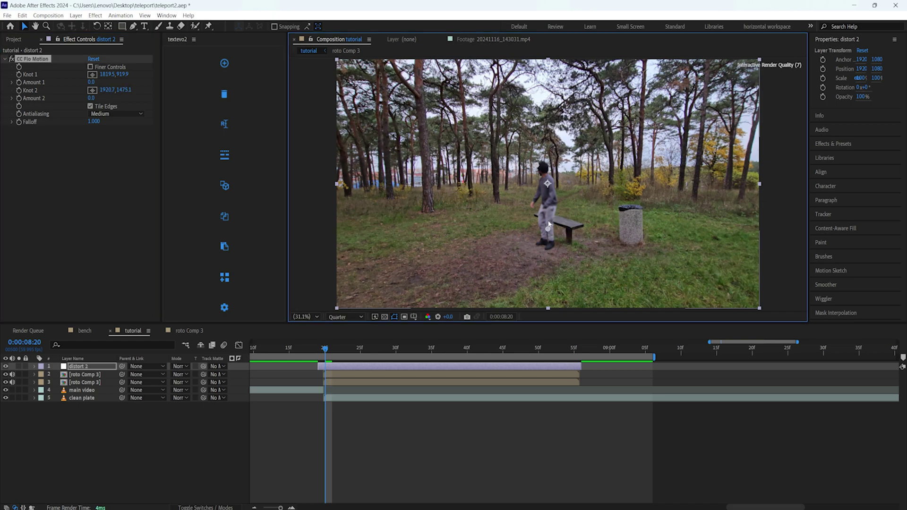
{"action": "left_click_drag", "start_coordinate": [538, 164], "coordinate": [543, 169]}
{"action": "left_click_drag", "start_coordinate": [548, 230], "coordinate": [547, 234]}
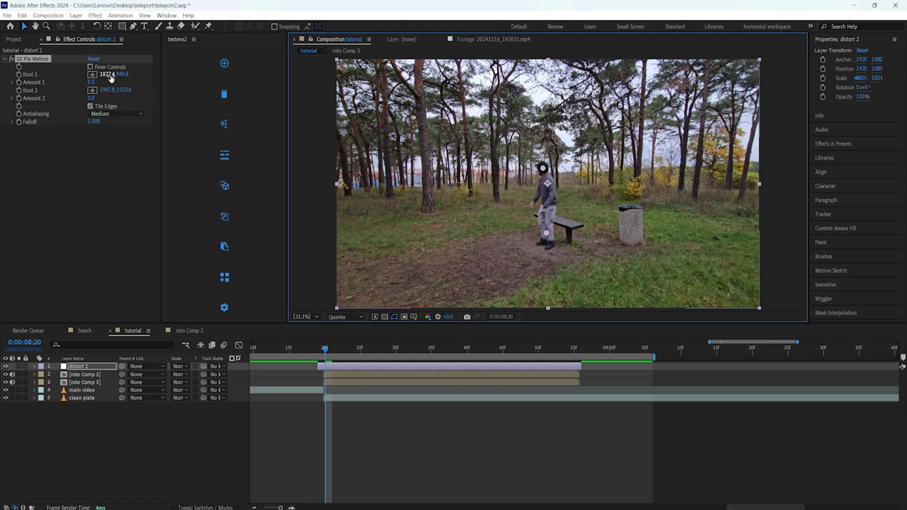
- Set both Amount 1 and Amount 2 of CC Flo Motion to 3
{"action": "left_click_drag", "start_coordinate": [92, 83], "coordinate": [98, 91]}
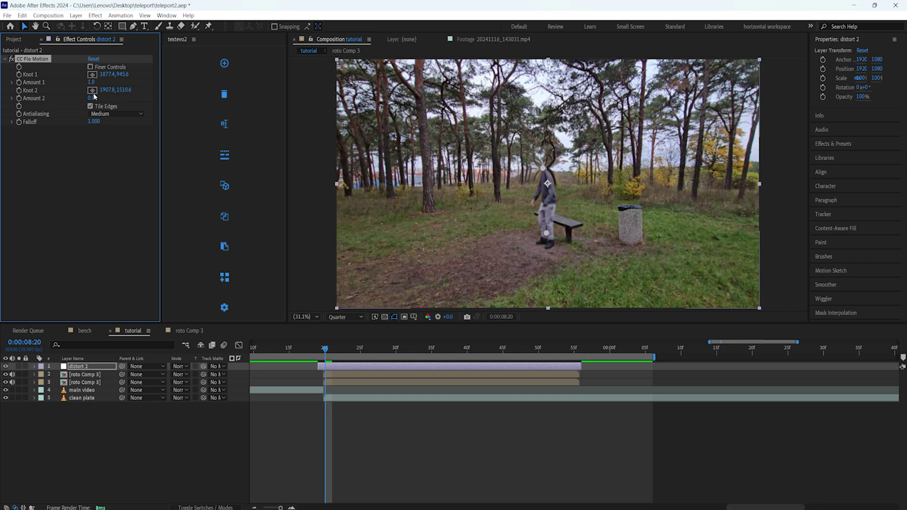
{"action": "left_click", "coordinate": [92, 82]}
{"action": "type", "text": "3"}
{"action": "key", "text": "Return"}
{"action": "left_click", "coordinate": [91, 98]}
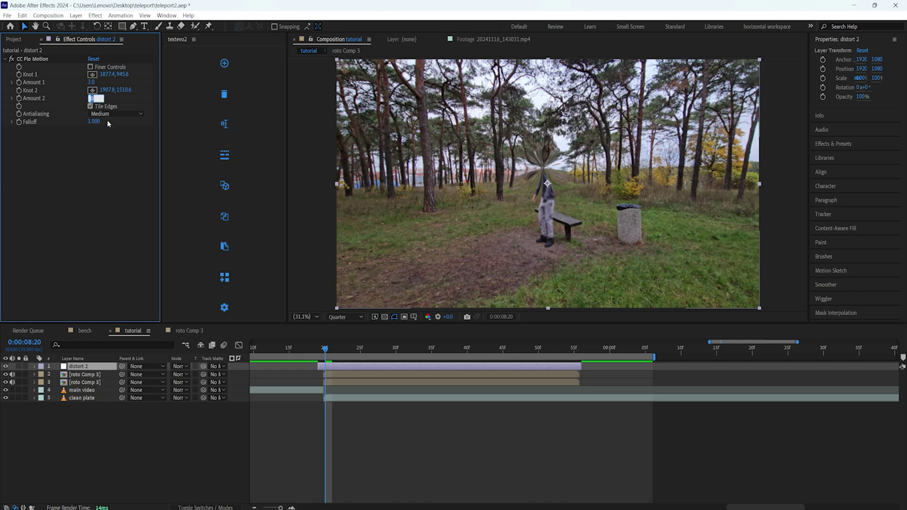
{"action": "type", "text": "3"}
{"action": "key", "text": "Return"}
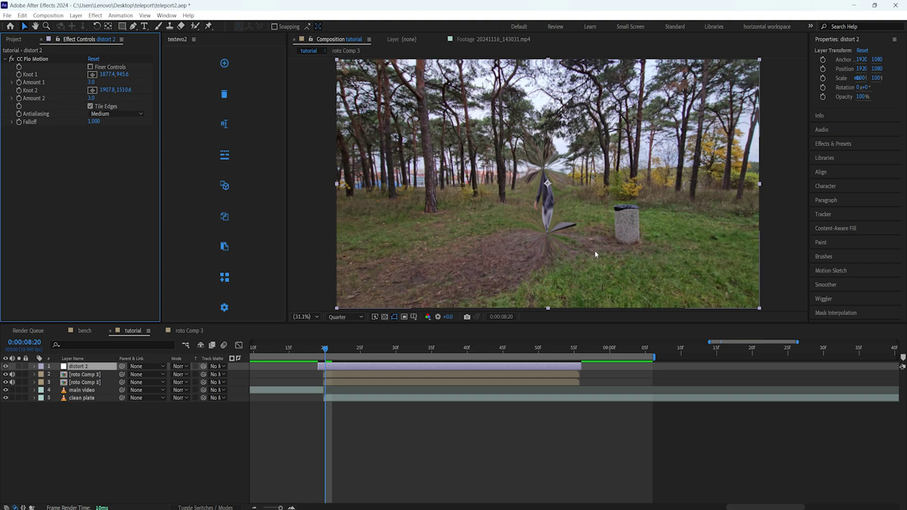
- Move the knots closer together, with Knot 1 at about 1887, 1049 and Knot 2 at about 1914, 1404
{"action": "left_click", "coordinate": [546, 234]}
{"action": "double_click", "coordinate": [34, 59]}
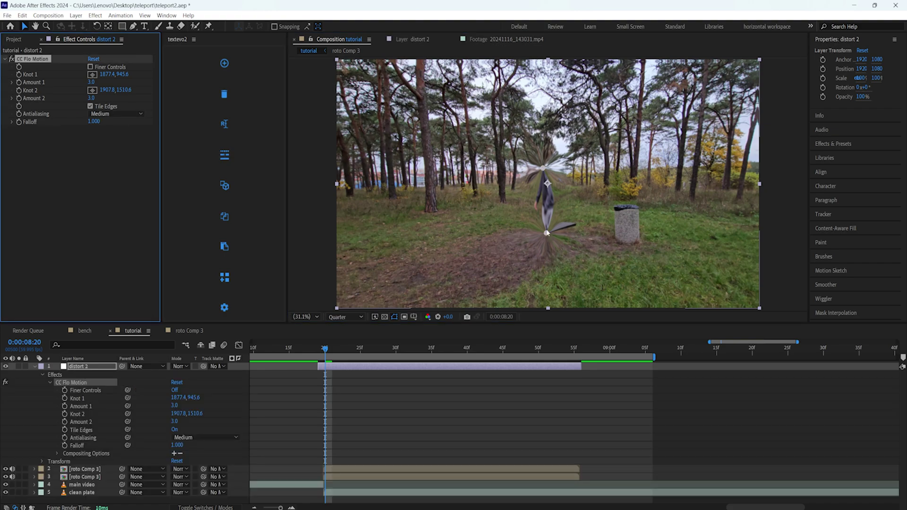
{"action": "left_click_drag", "start_coordinate": [546, 229], "coordinate": [547, 223]}
{"action": "key", "text": "ctrl+z"}
{"action": "left_click_drag", "start_coordinate": [543, 170], "coordinate": [546, 183]}
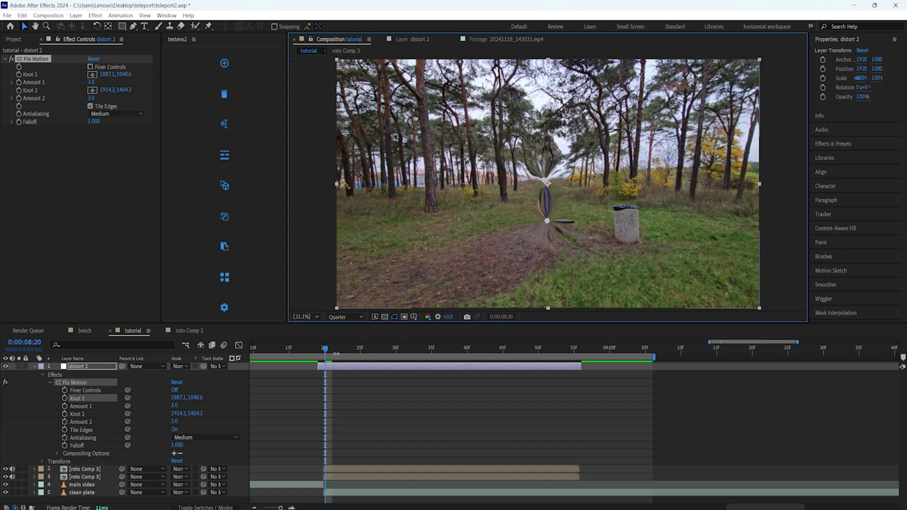
- At 0:00:08:37, add keyframes for CC Flo Motion's Knot 1, Knot 2, Amount 1 and Amount 2
{"action": "left_click_drag", "start_coordinate": [326, 352], "coordinate": [448, 372]}
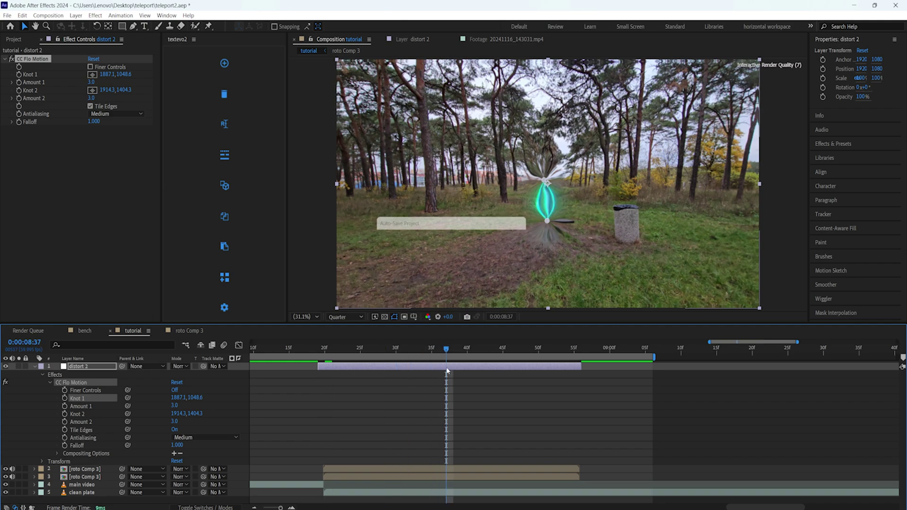
{"action": "left_click", "coordinate": [19, 75]}
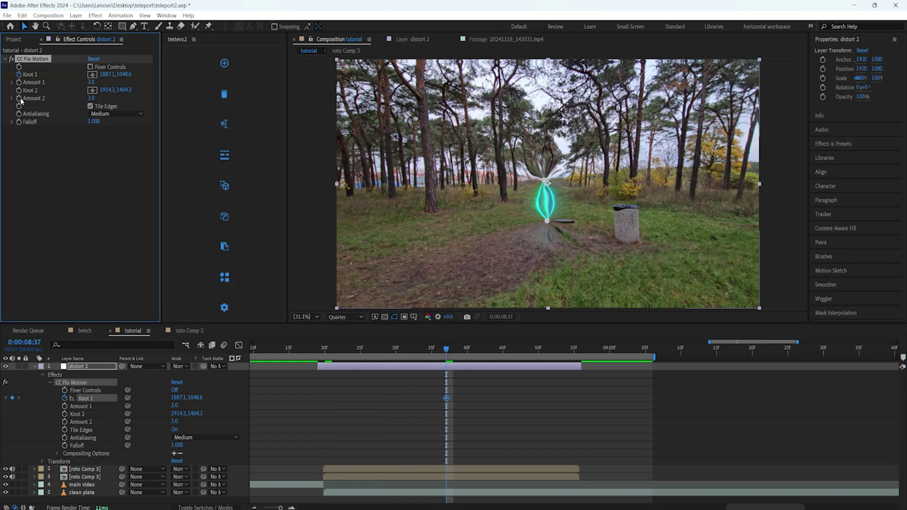
{"action": "left_click", "coordinate": [19, 91]}
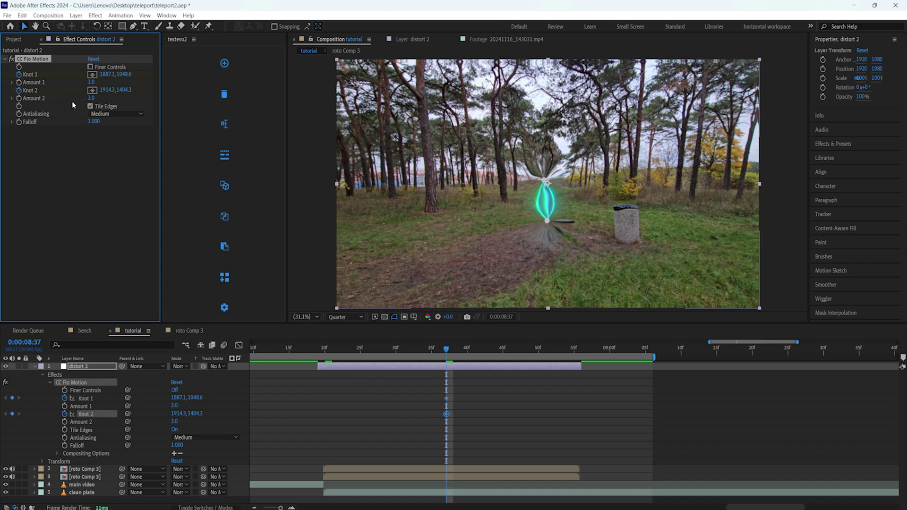
{"action": "left_click", "coordinate": [19, 98]}
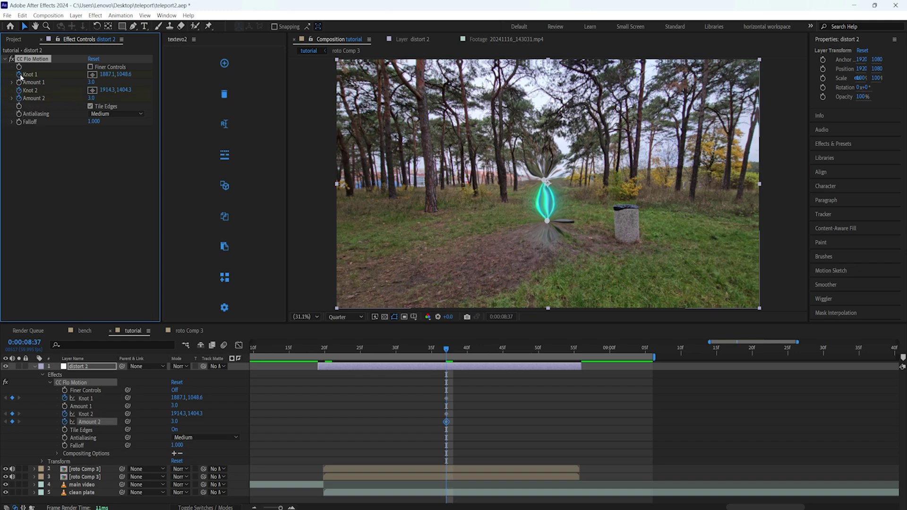
{"action": "left_click", "coordinate": [19, 82]}
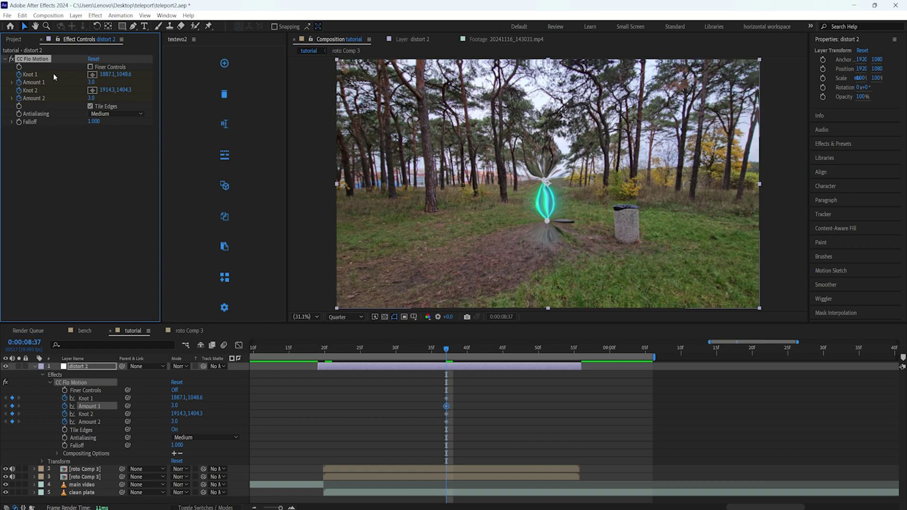
- At 0:00:08:20, set Amount 1 and Amount 2 of CC Flo Motion to 0
{"action": "left_click_drag", "start_coordinate": [428, 430], "coordinate": [325, 352]}
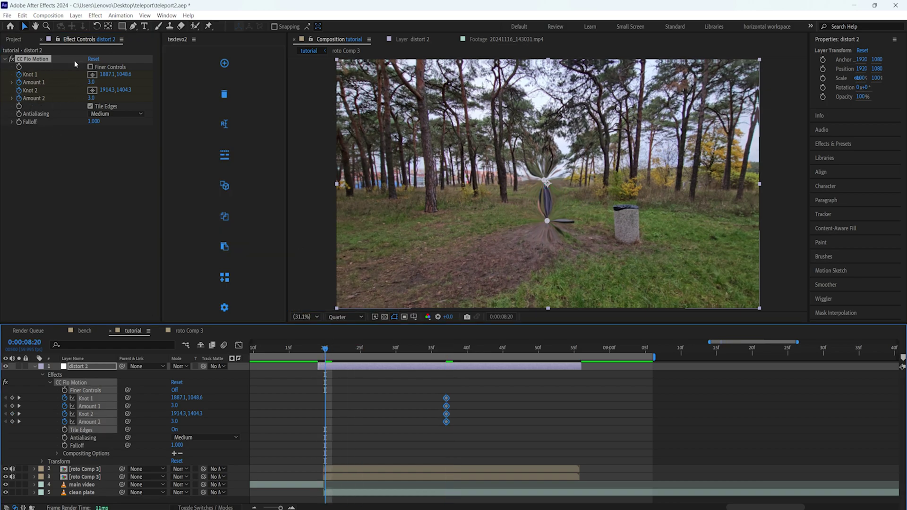
{"action": "left_click", "coordinate": [91, 83]}
{"action": "type", "text": "0"}
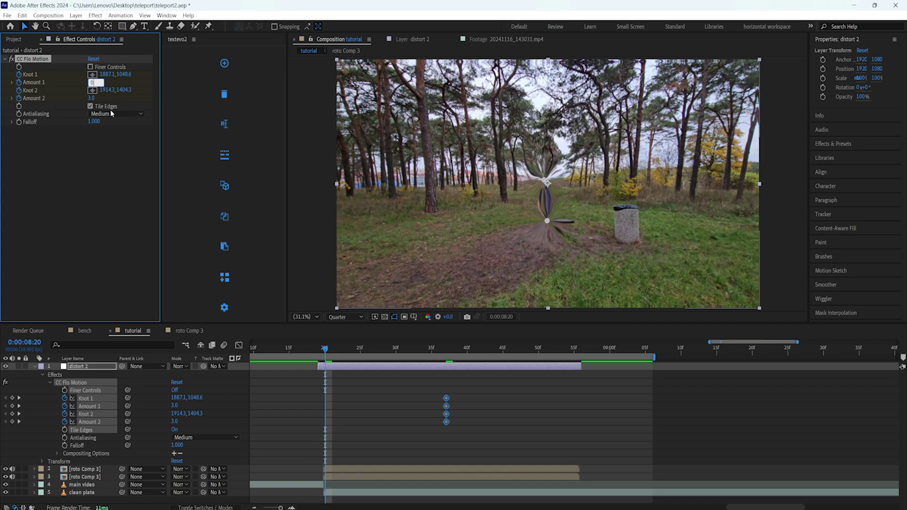
{"action": "left_click", "coordinate": [91, 98]}
{"action": "type", "text": "0"}
{"action": "left_click", "coordinate": [116, 163]}
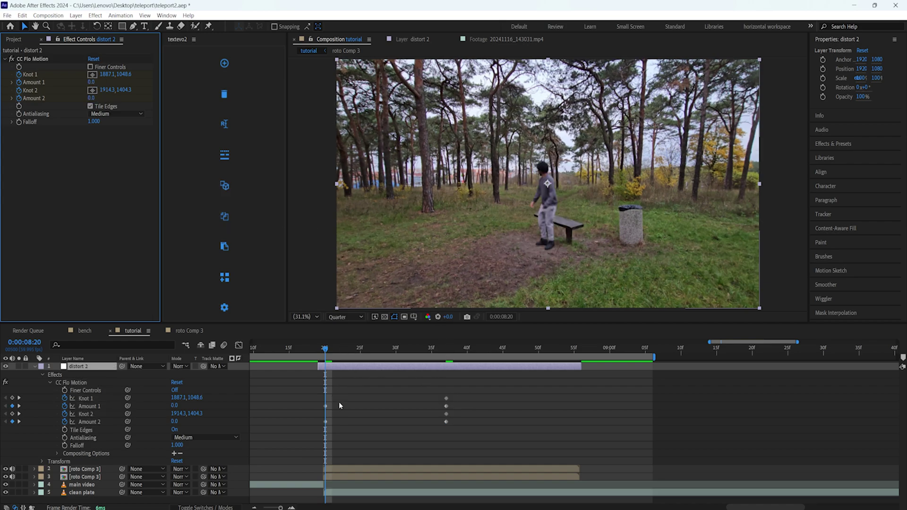
- Copy the zero-value Amount 1 and Amount 2 keyframes to 0:00:08:55
{"action": "left_click_drag", "start_coordinate": [339, 402], "coordinate": [312, 425]}
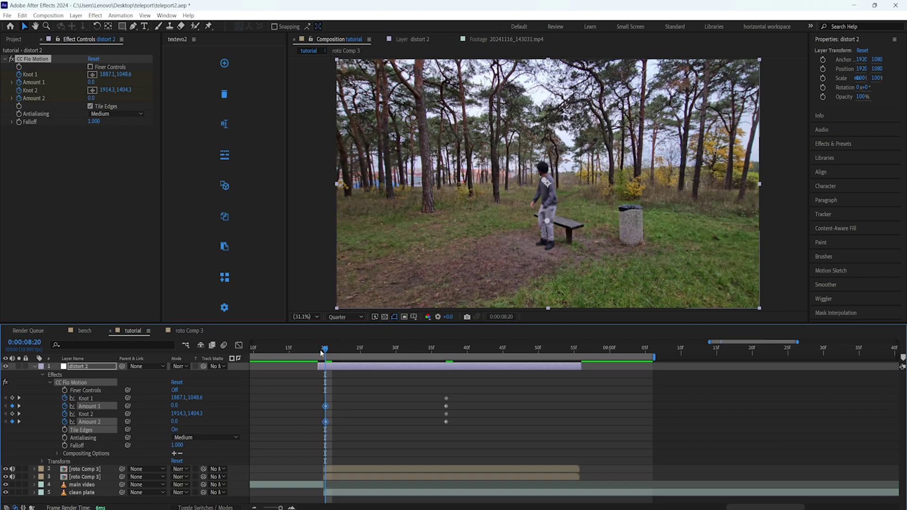
{"action": "left_click_drag", "start_coordinate": [326, 354], "coordinate": [577, 361]}
{"action": "key", "text": "ctrl+v"}
{"action": "left_click_drag", "start_coordinate": [575, 360], "coordinate": [447, 361]}
- At 0:00:08:20, move Knot 1 to the man's head at about 1829, 917 and Knot 2 to his feet at about 1898, 1639
{"action": "left_click", "coordinate": [41, 78]}
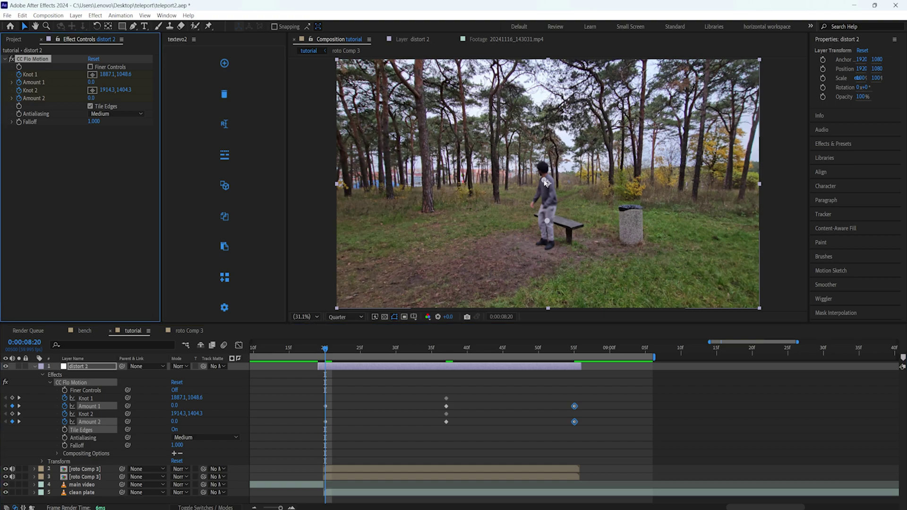
{"action": "left_click_drag", "start_coordinate": [545, 180], "coordinate": [538, 165]}
{"action": "left_click_drag", "start_coordinate": [547, 221], "coordinate": [547, 246]}
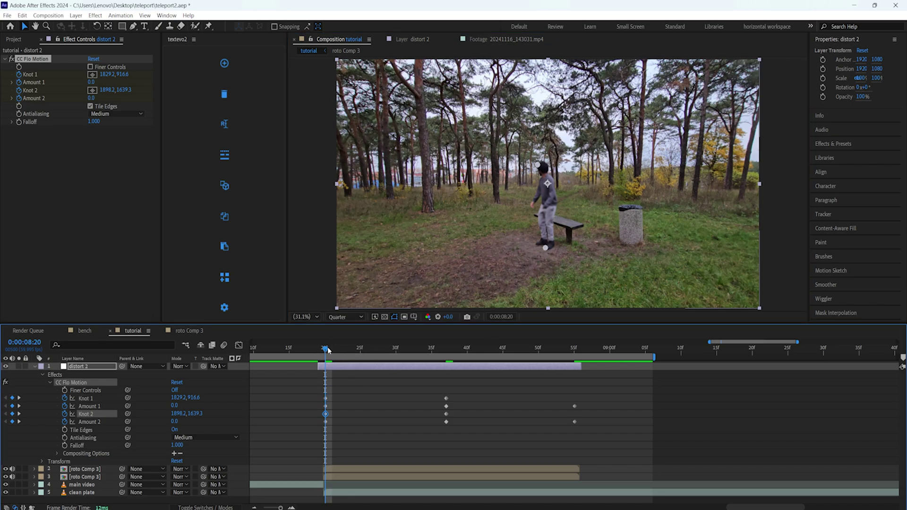
- Apply Easy Ease to all CC Flo Motion keyframes on the distort 2 layer
{"action": "left_click_drag", "start_coordinate": [325, 349], "coordinate": [319, 399]}
{"action": "left_click_drag", "start_coordinate": [308, 449], "coordinate": [601, 390]}
{"action": "right_click", "coordinate": [325, 420]}
{"action": "mouse_move", "coordinate": [378, 412]}
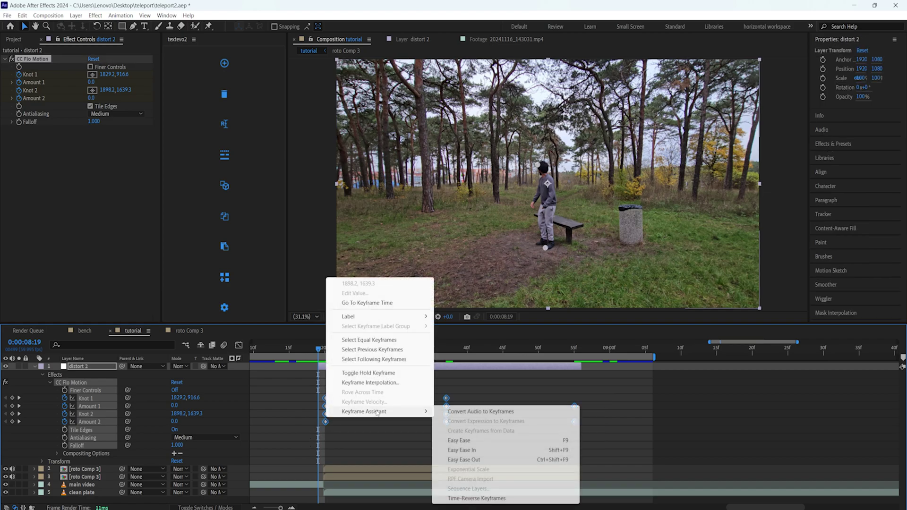
{"action": "left_click", "coordinate": [478, 444]}
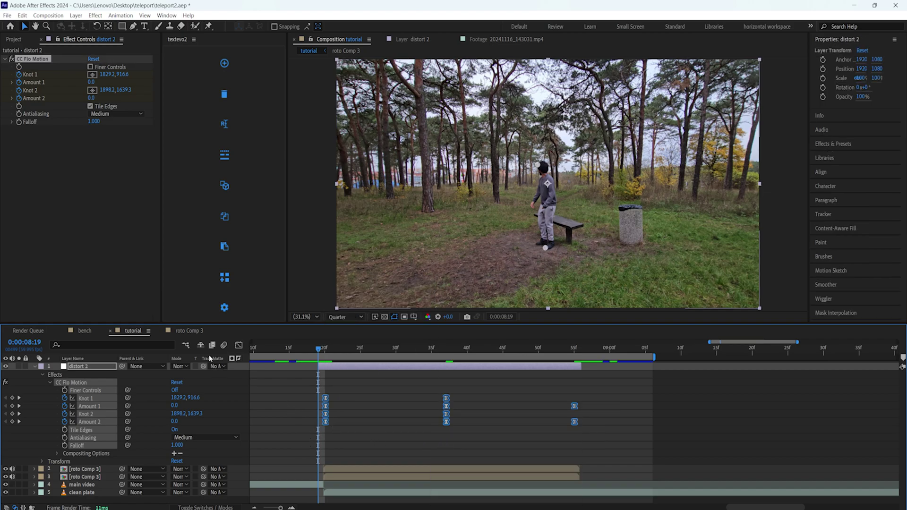
- Reshape the CC Flo Motion speed curves so they start slowly and peak shortly before the middle keyframes
{"action": "left_click", "coordinate": [239, 345]}
{"action": "left_click_drag", "start_coordinate": [302, 457], "coordinate": [399, 478]}
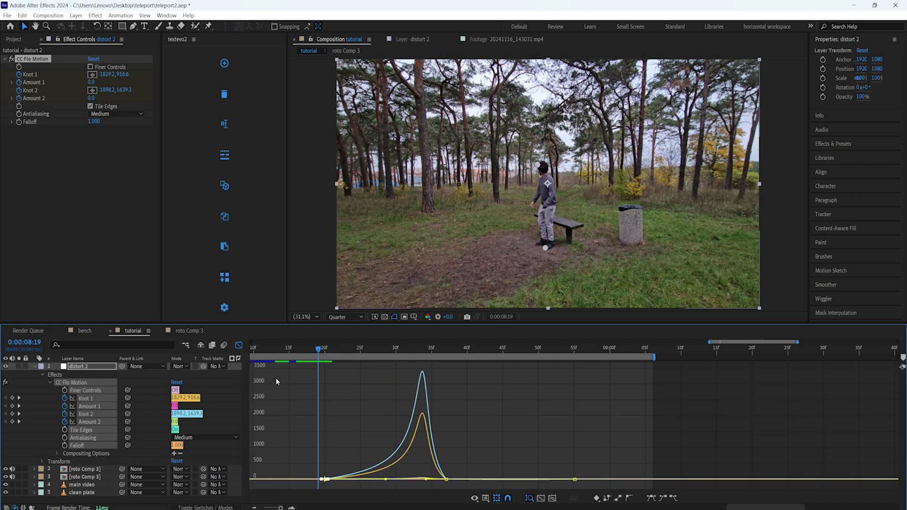
{"action": "left_click", "coordinate": [239, 345]}
{"action": "left_click_drag", "start_coordinate": [320, 352], "coordinate": [304, 368]}
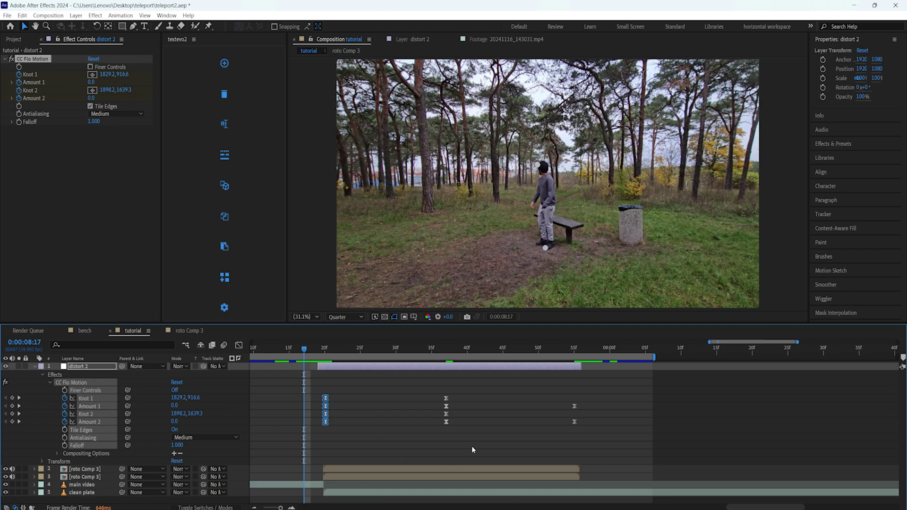
- Apply the Bulge effect to the distort 2 adjustment layer
{"action": "left_click", "coordinate": [402, 366]}
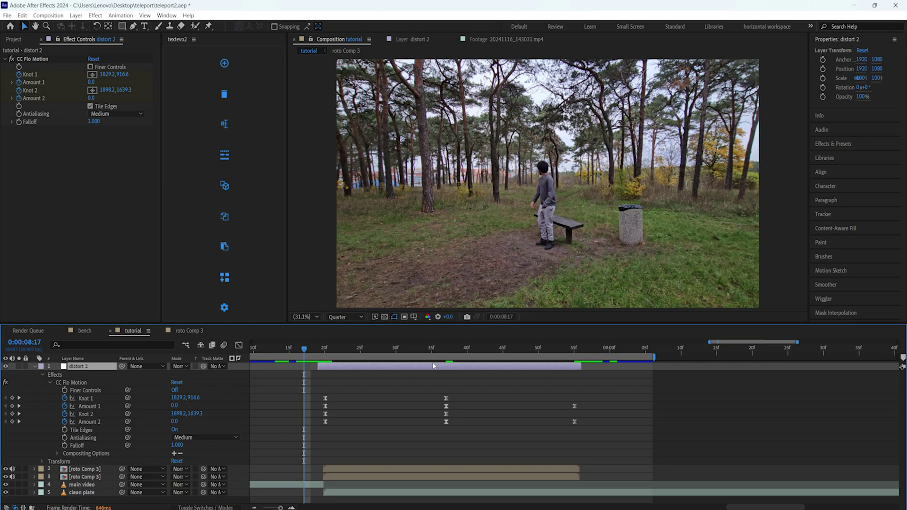
{"action": "key", "text": "ctrl+space"}
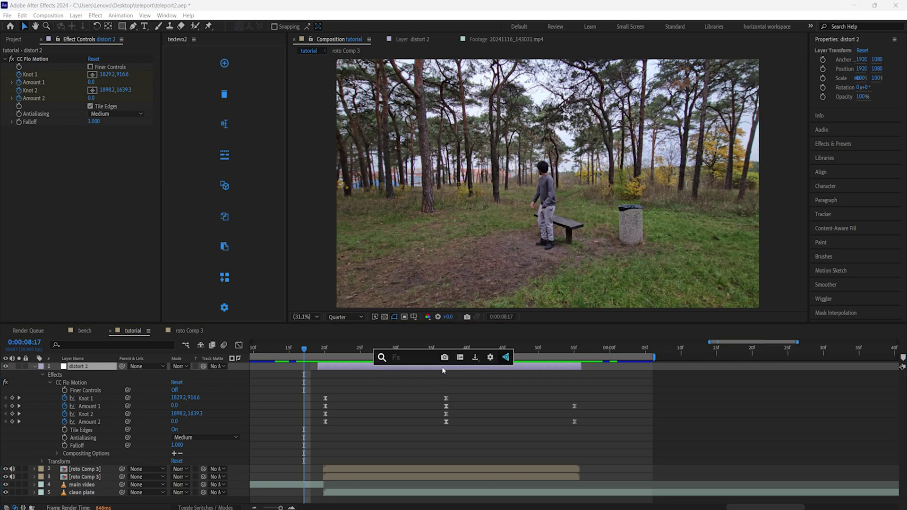
{"action": "type", "text": "bu"}
{"action": "left_click", "coordinate": [429, 378]}
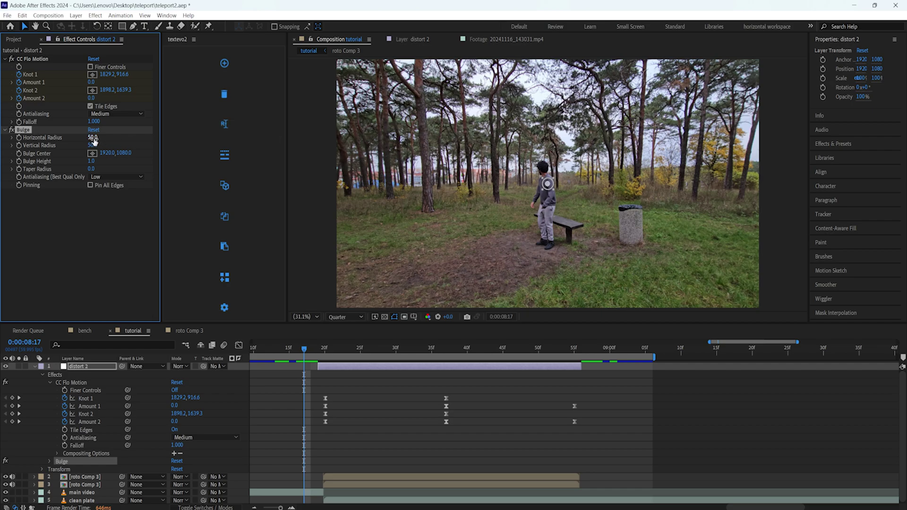
{"action": "left_click", "coordinate": [90, 161]}
{"action": "type", "text": "1.2"}
{"action": "key", "text": "Return"}
{"action": "key", "text": "ctrl+z"}
- Fit the Bulge ellipse around the man with radii of about 222 by 430 and set Bulge Height to 2.4
{"action": "left_click_drag", "start_coordinate": [542, 190], "coordinate": [557, 211]}
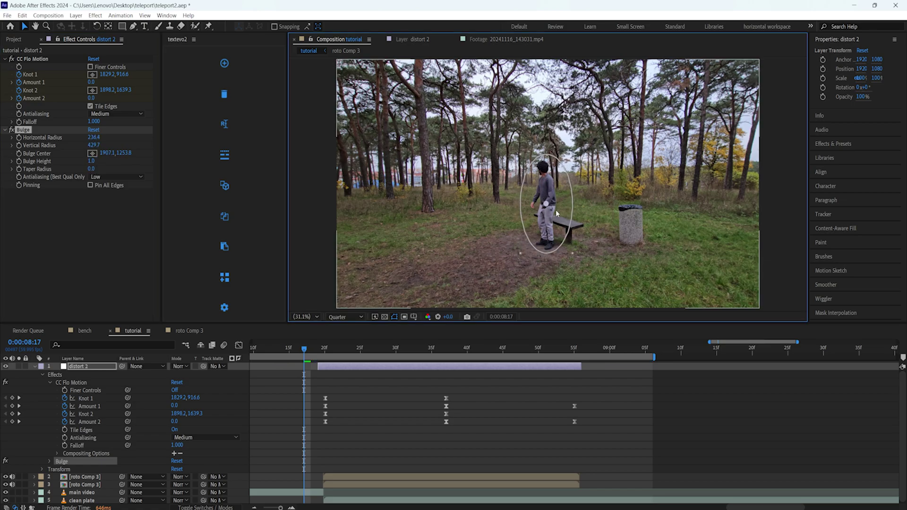
{"action": "left_click_drag", "start_coordinate": [91, 161], "coordinate": [114, 182]}
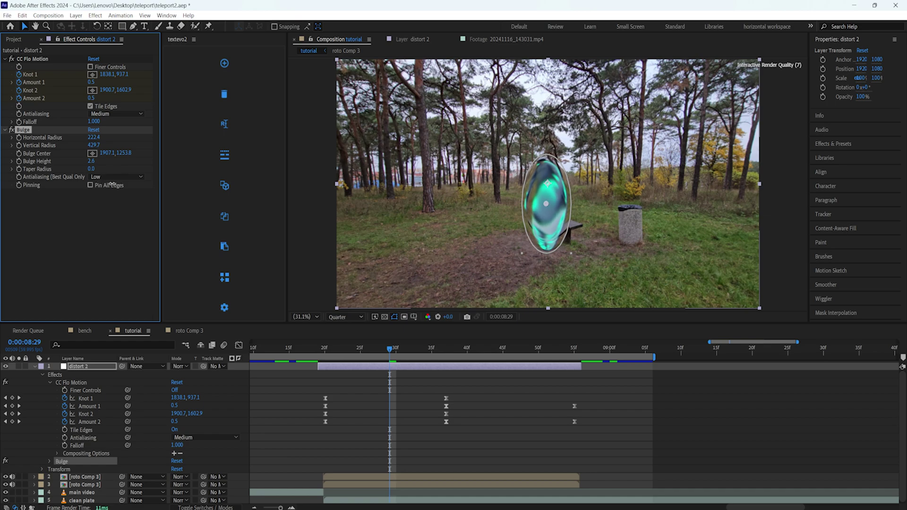
{"action": "left_click_drag", "start_coordinate": [112, 185], "coordinate": [106, 185]}
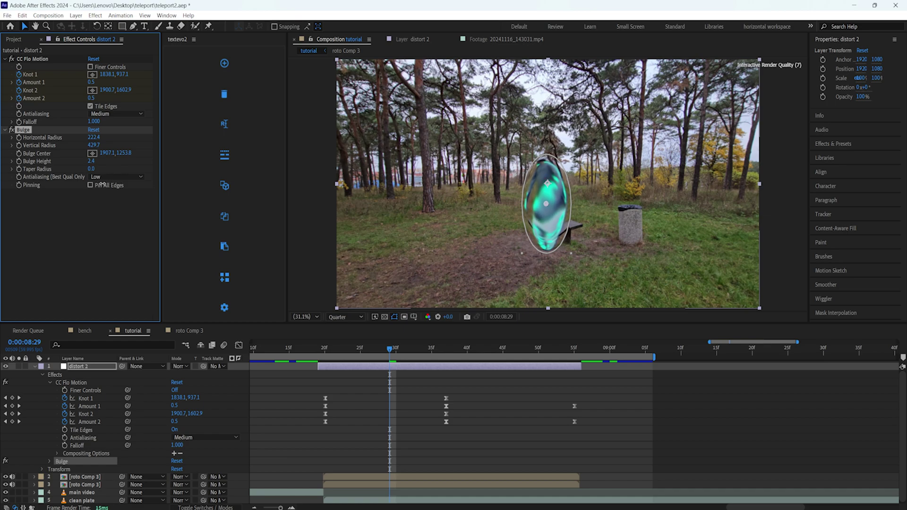
- Keyframe Bulge Height at 2.4 on frame 0:00:08:37 and at 0 on frame 0:00:08:20
{"action": "left_click_drag", "start_coordinate": [396, 352], "coordinate": [446, 352]}
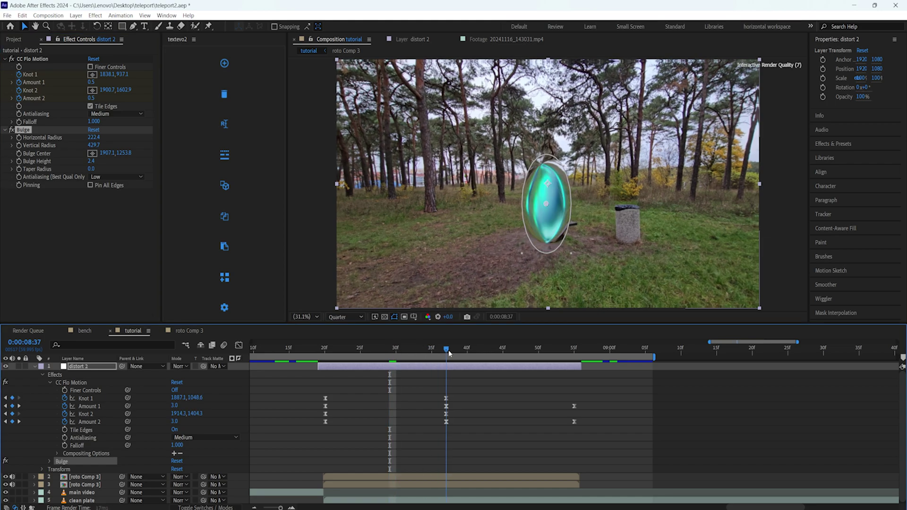
{"action": "left_click", "coordinate": [19, 162]}
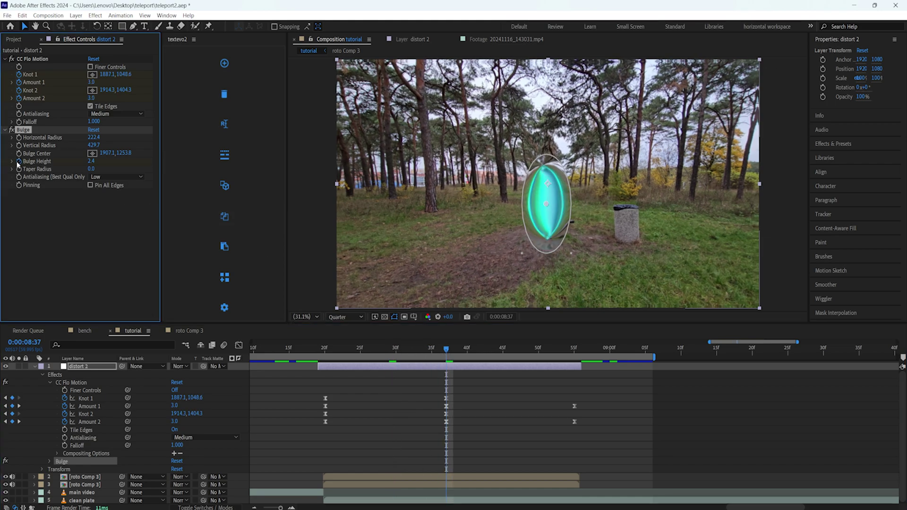
{"action": "left_click_drag", "start_coordinate": [444, 352], "coordinate": [325, 352]}
{"action": "left_click", "coordinate": [90, 162]}
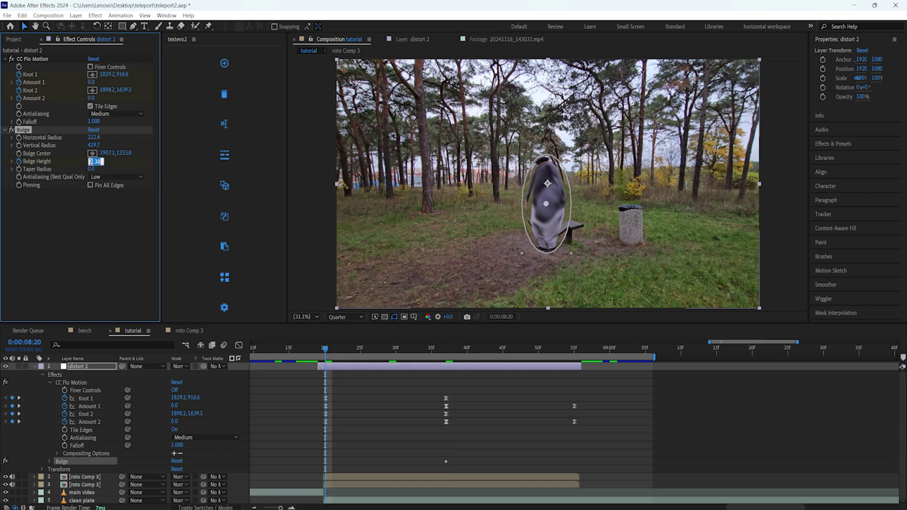
{"action": "type", "text": "0"}
- Reveal the distort 2 keyframes and copy the first Bulge Height keyframe to 0:00:08:55
{"action": "left_click", "coordinate": [377, 367]}
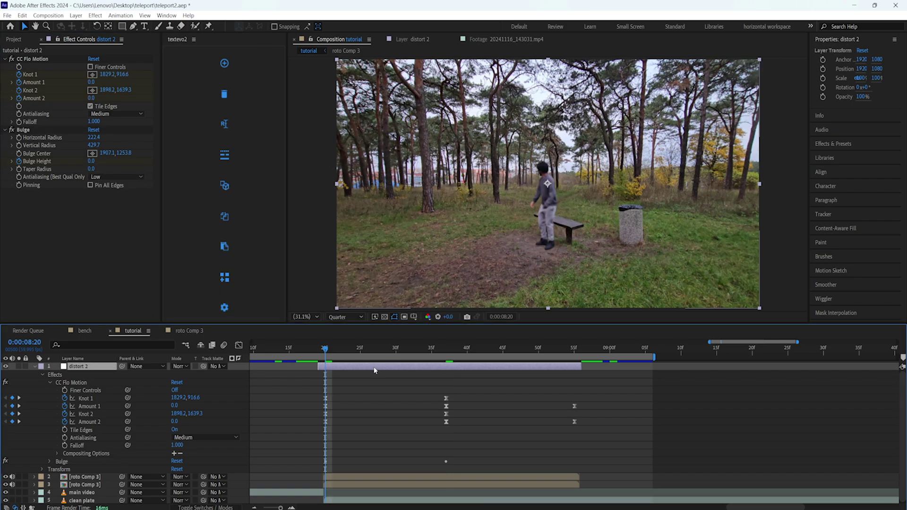
{"action": "key", "text": "u"}
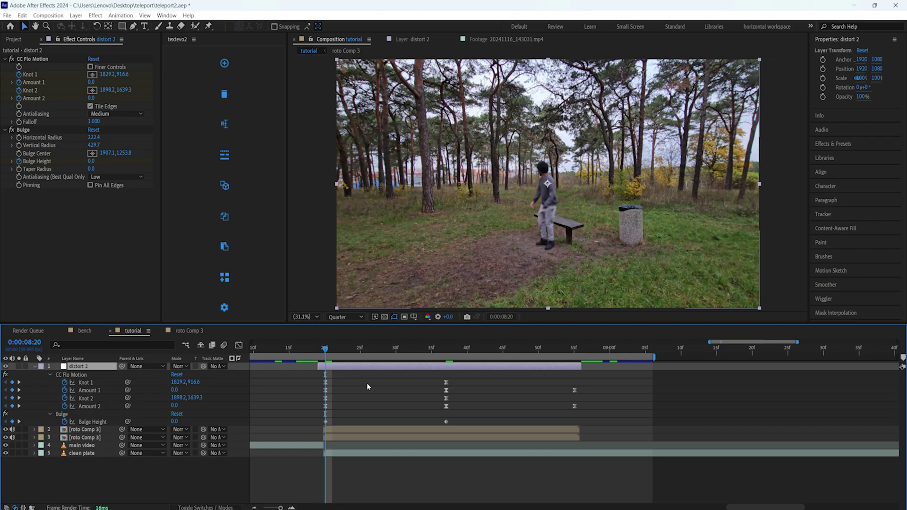
{"action": "left_click", "coordinate": [325, 421]}
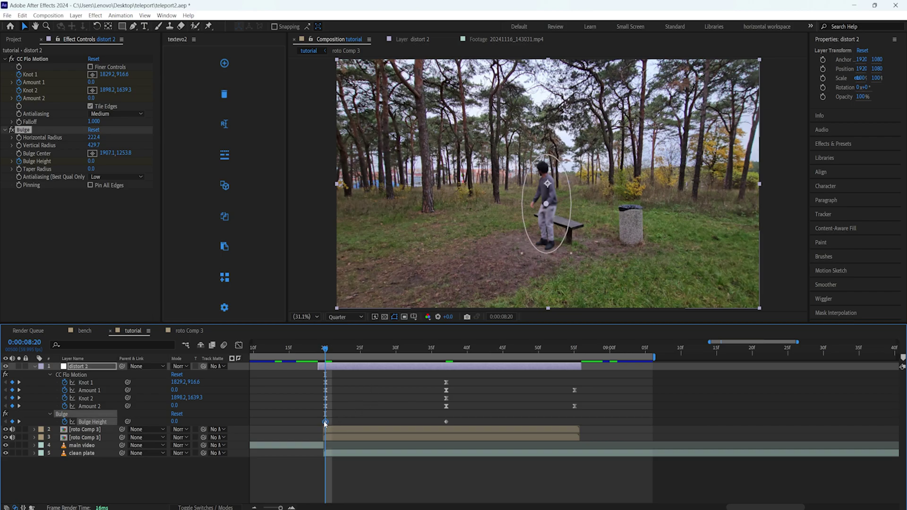
{"action": "left_click_drag", "start_coordinate": [326, 350], "coordinate": [577, 369]}
{"action": "key", "text": "ctrl+v"}
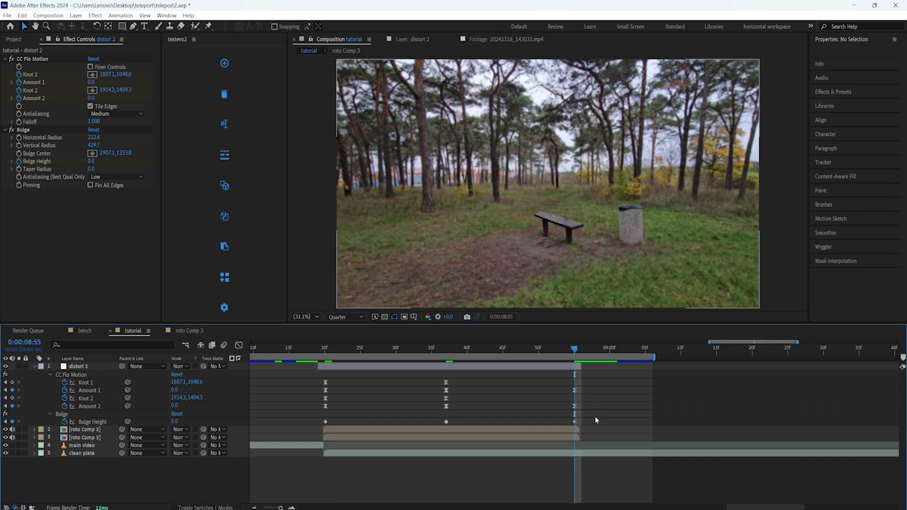
- Apply Easy Ease to all three Bulge Height keyframes
{"action": "left_click_drag", "start_coordinate": [596, 416], "coordinate": [324, 424]}
{"action": "right_click", "coordinate": [325, 422]}
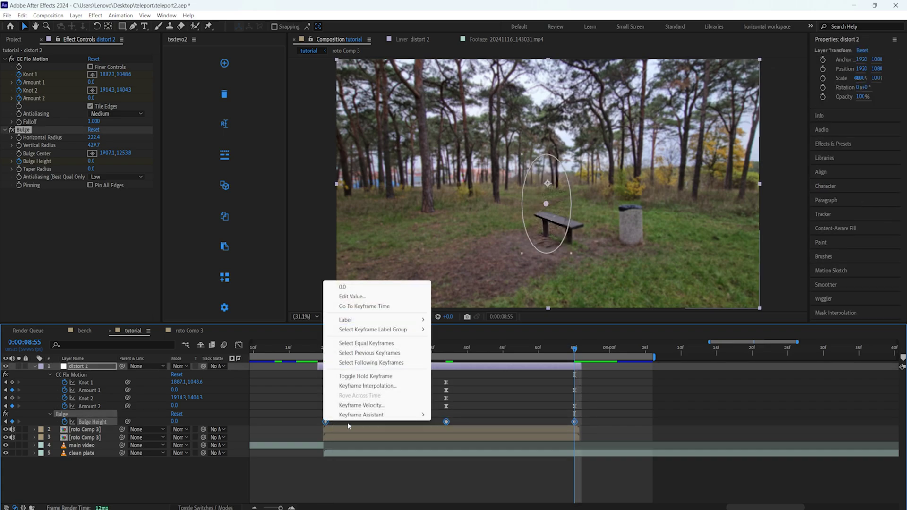
{"action": "mouse_move", "coordinate": [385, 416]}
{"action": "left_click", "coordinate": [467, 447]}
{"action": "scroll", "coordinate": [519, 384], "scroll_direction": "up", "scroll_amount": 3}
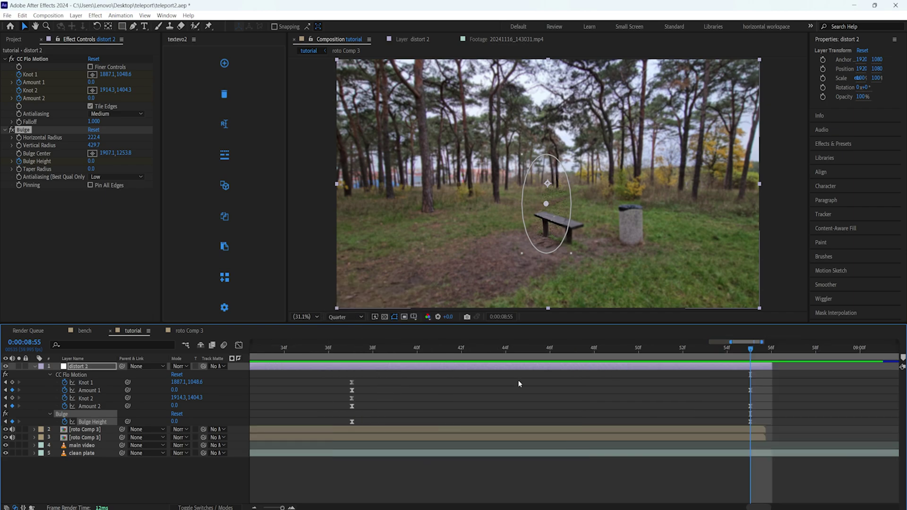
- Collapse the distort 2 properties and create a full-frame bright cyan solid (#03FFEA) above all layers
{"action": "left_click", "coordinate": [410, 481]}
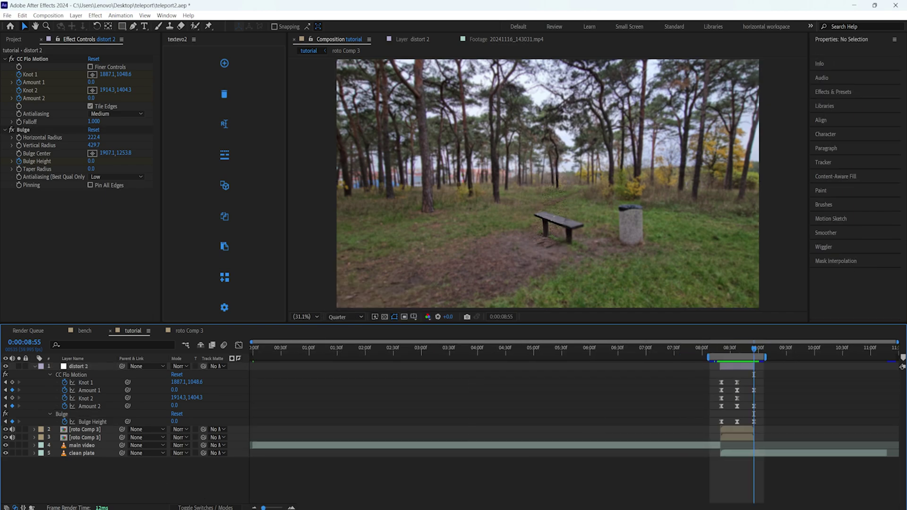
{"action": "key", "text": "semicolon"}
{"action": "left_click_drag", "start_coordinate": [713, 348], "coordinate": [763, 358]}
{"action": "key", "text": "u"}
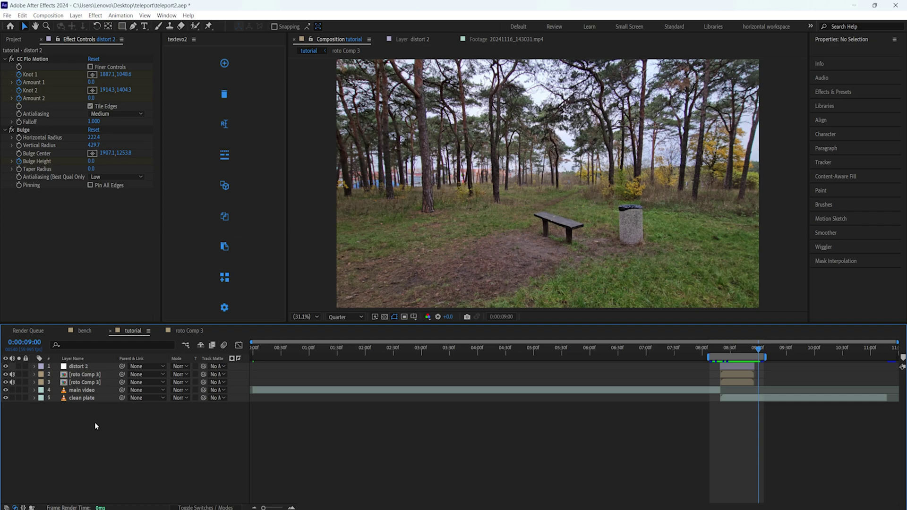
{"action": "right_click", "coordinate": [95, 424]}
{"action": "left_click", "coordinate": [404, 263]}
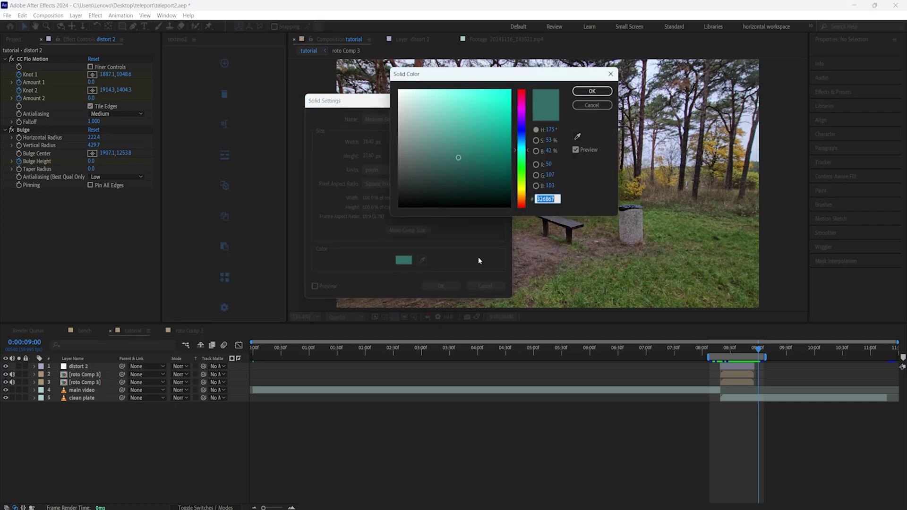
{"action": "left_click_drag", "start_coordinate": [472, 154], "coordinate": [509, 85]}
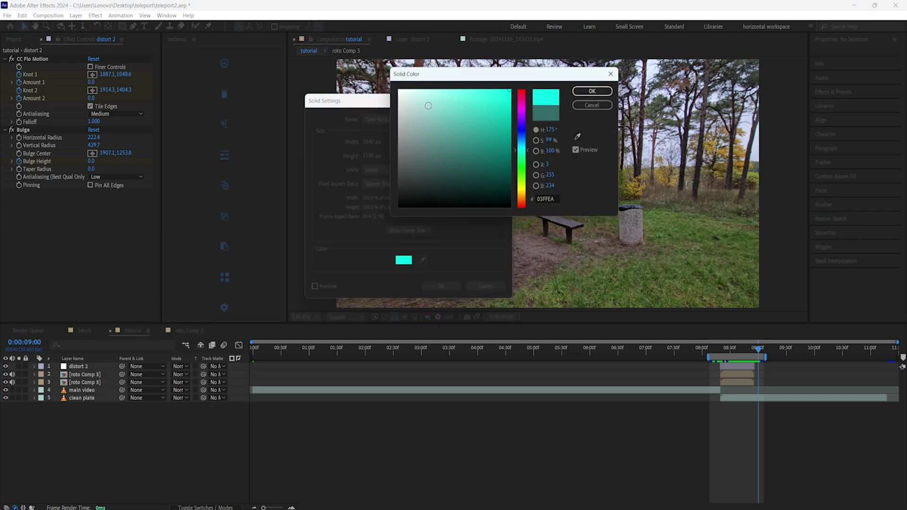
{"action": "left_click", "coordinate": [607, 94]}
{"action": "left_click", "coordinate": [445, 287]}
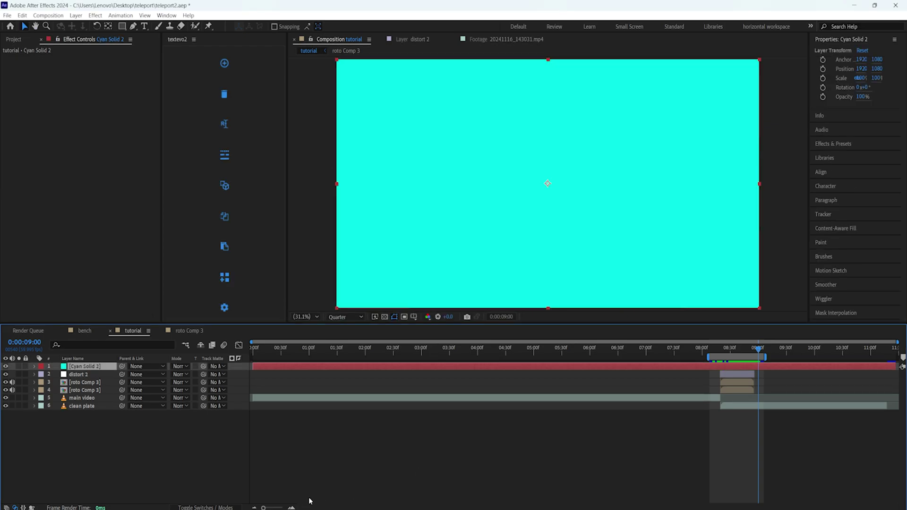
- At 0:00:08:37, draw a tall elliptical mask on the cyan solid over the distorted figure
{"action": "left_click_drag", "start_coordinate": [265, 509], "coordinate": [273, 509]}
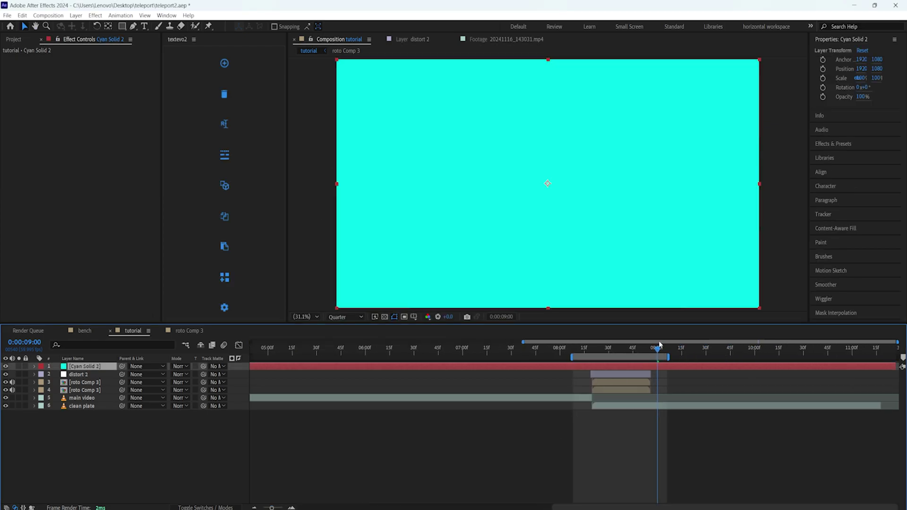
{"action": "left_click_drag", "start_coordinate": [657, 353], "coordinate": [620, 352]}
{"action": "left_click", "coordinate": [125, 28]}
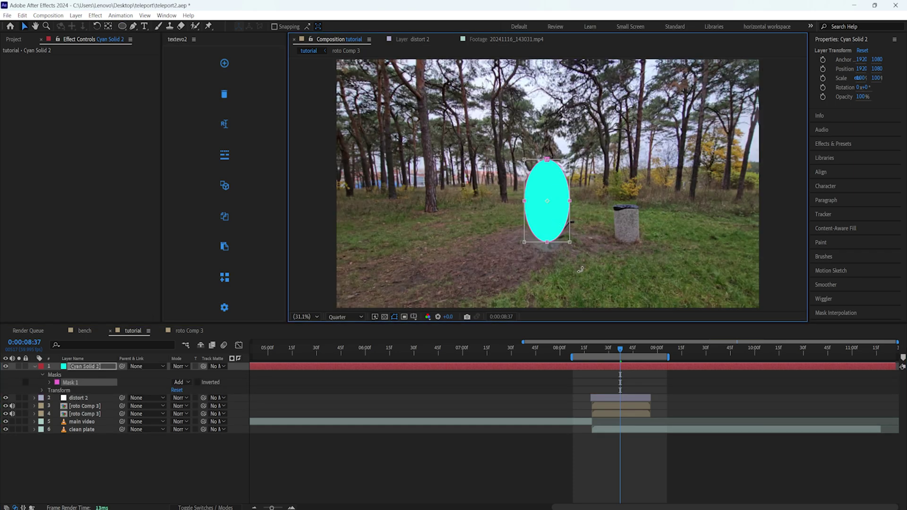
{"action": "left_click_drag", "start_coordinate": [556, 245], "coordinate": [557, 249]}
{"action": "left_click", "coordinate": [91, 367]}
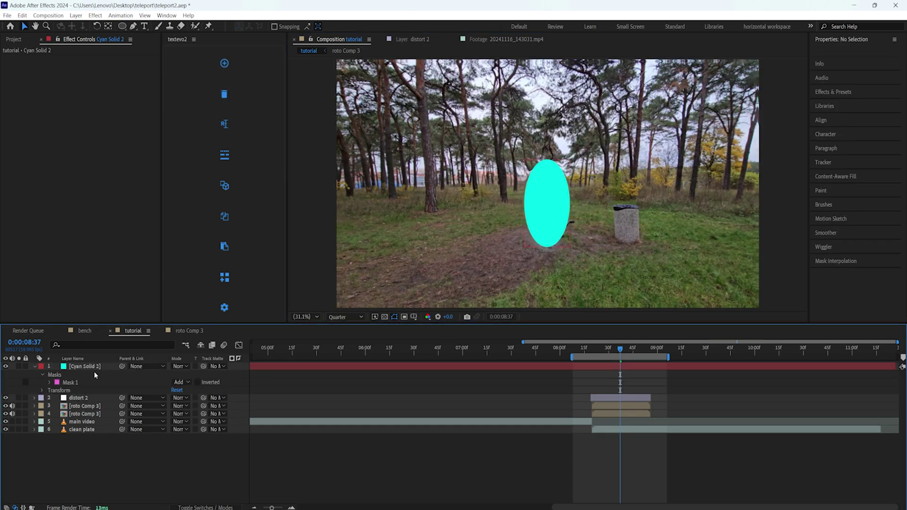
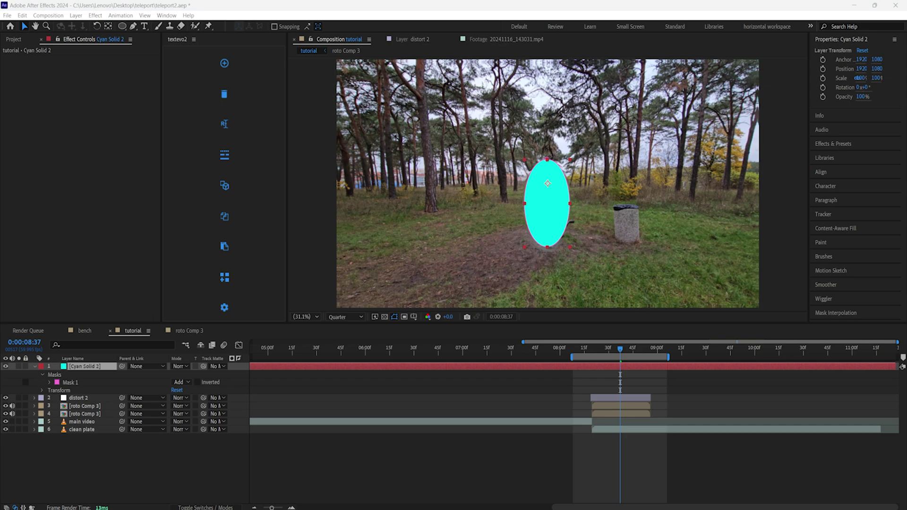
- Trim the cyan solid to the distort 2 layer's duration and apply Fractal Noise with Complexity 6.3
{"action": "key", "text": "alt+Tab"}
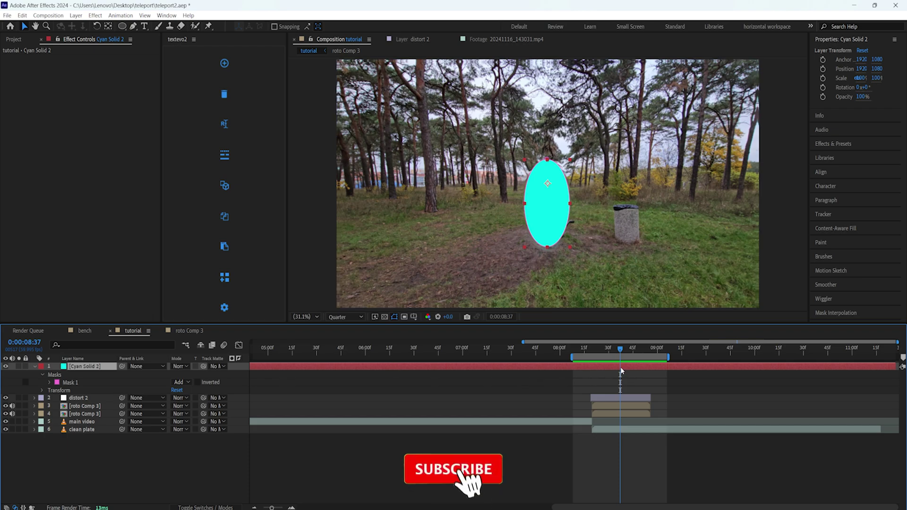
{"action": "left_click_drag", "start_coordinate": [603, 353], "coordinate": [590, 357]}
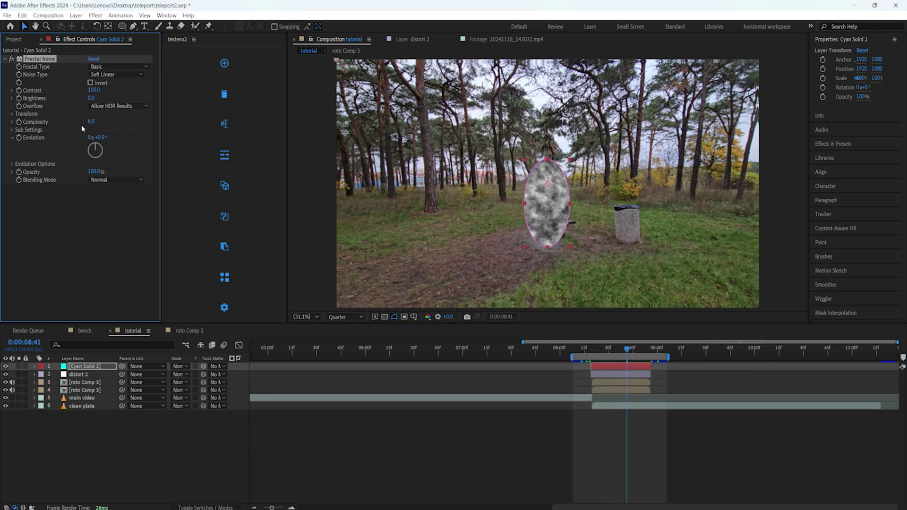
{"action": "left_click_drag", "start_coordinate": [91, 121], "coordinate": [108, 127]}
{"action": "left_click", "coordinate": [93, 145]}
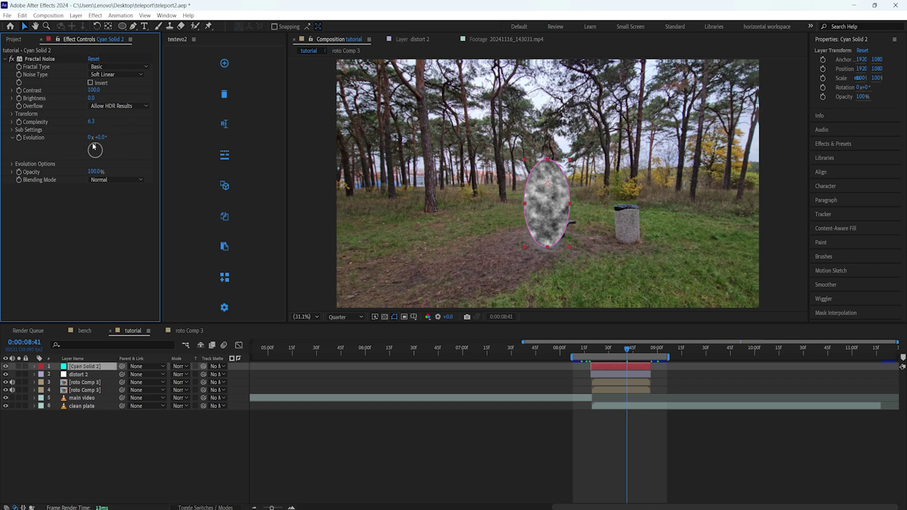
- Animate the Fractal Noise Evolution with the expression time*100 and scrub to 0:00:08:35
{"action": "left_click", "coordinate": [21, 139], "text": "alt"}
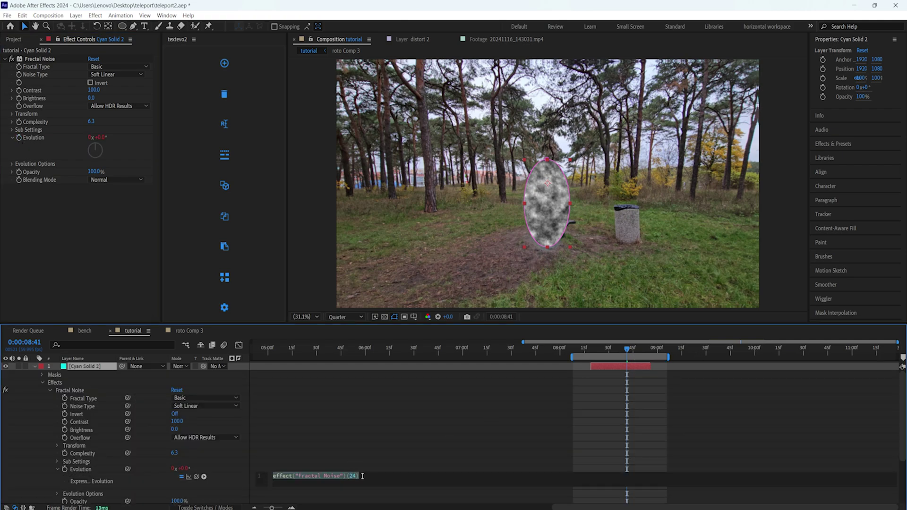
{"action": "type", "text": "tim"}
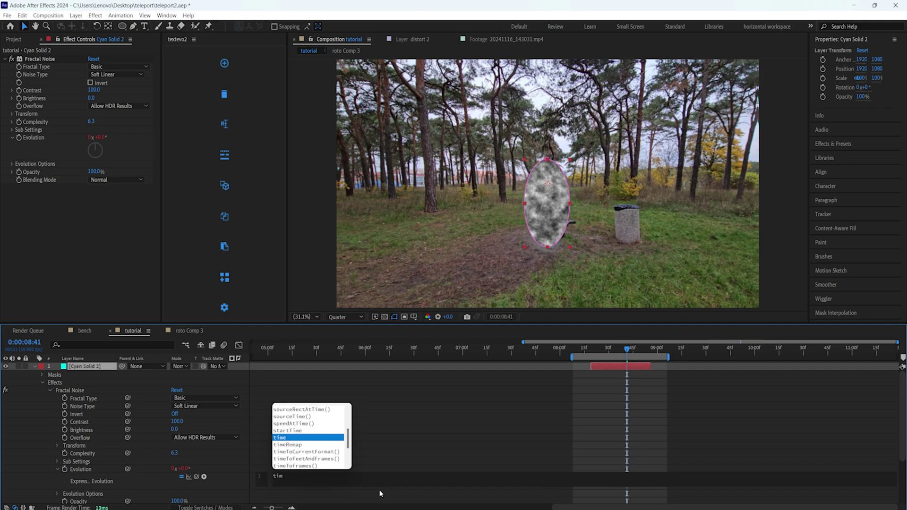
{"action": "key", "text": "Return"}
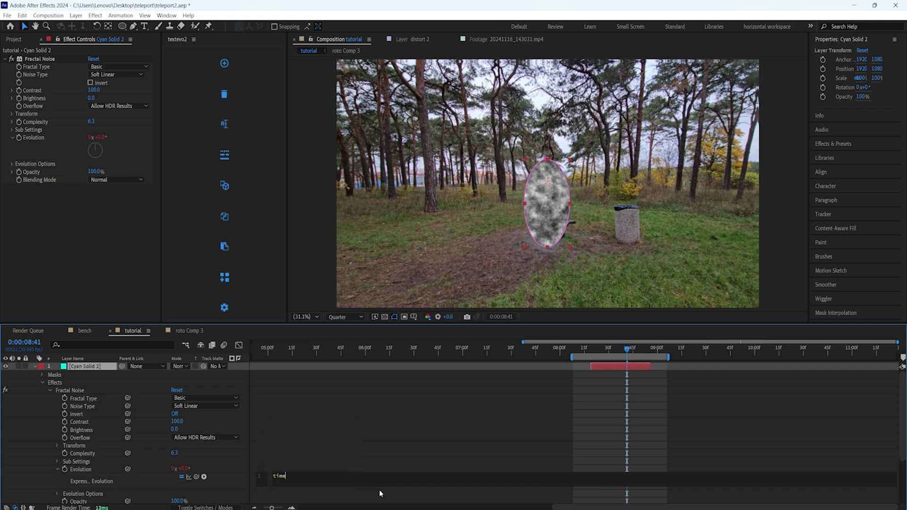
{"action": "type", "text": "*100"}
{"action": "left_click", "coordinate": [381, 493]}
{"action": "mouse_move", "coordinate": [627, 351]}
{"action": "left_mouse_down"}
{"action": "mouse_move", "coordinate": [641, 358]}
{"action": "mouse_move", "coordinate": [604, 353]}
{"action": "mouse_move", "coordinate": [617, 350]}
{"action": "left_mouse_up"}
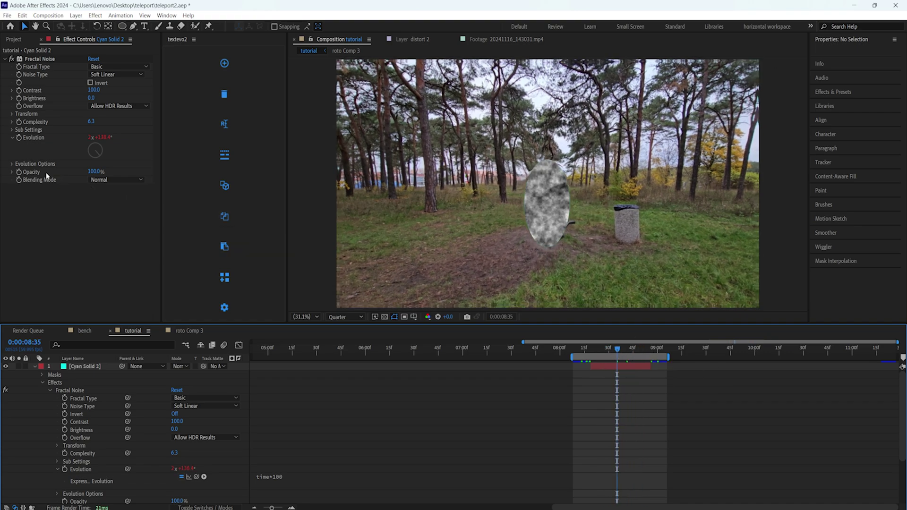
- Set the Fractal Noise Complexity to 6.8 and feather the solid's elliptical mask by 84 pixels
{"action": "left_click", "coordinate": [107, 69]}
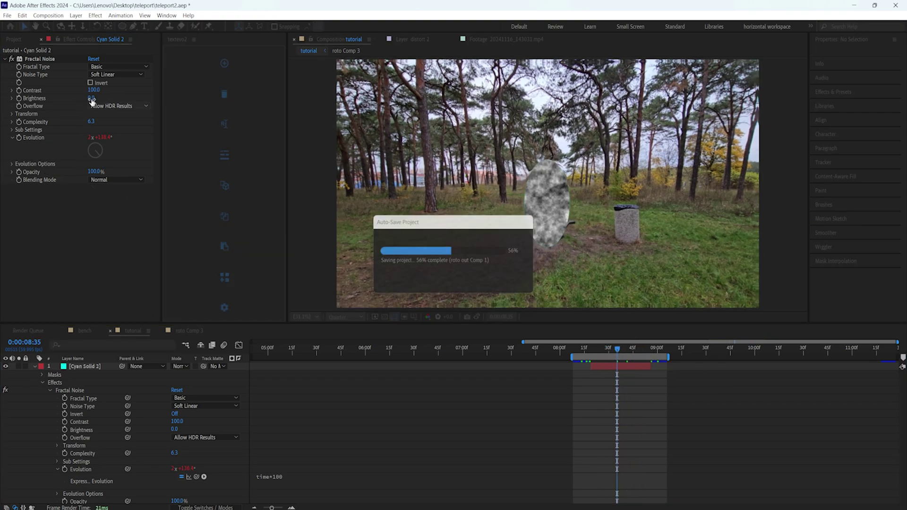
{"action": "mouse_move", "coordinate": [93, 122]}
{"action": "left_mouse_down"}
{"action": "mouse_move", "coordinate": [118, 122]}
{"action": "mouse_move", "coordinate": [106, 122]}
{"action": "left_mouse_up"}
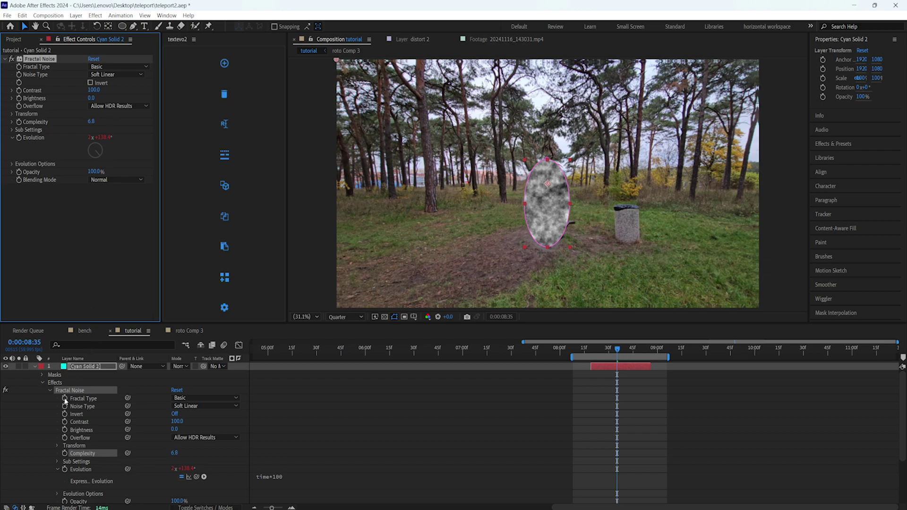
{"action": "left_click", "coordinate": [41, 376]}
{"action": "left_click", "coordinate": [49, 383]}
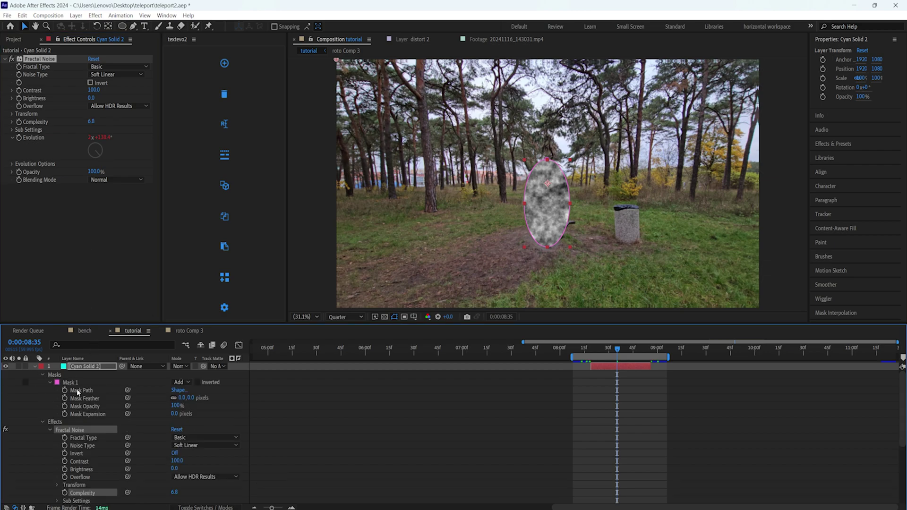
{"action": "left_click_drag", "start_coordinate": [183, 398], "coordinate": [215, 399]}
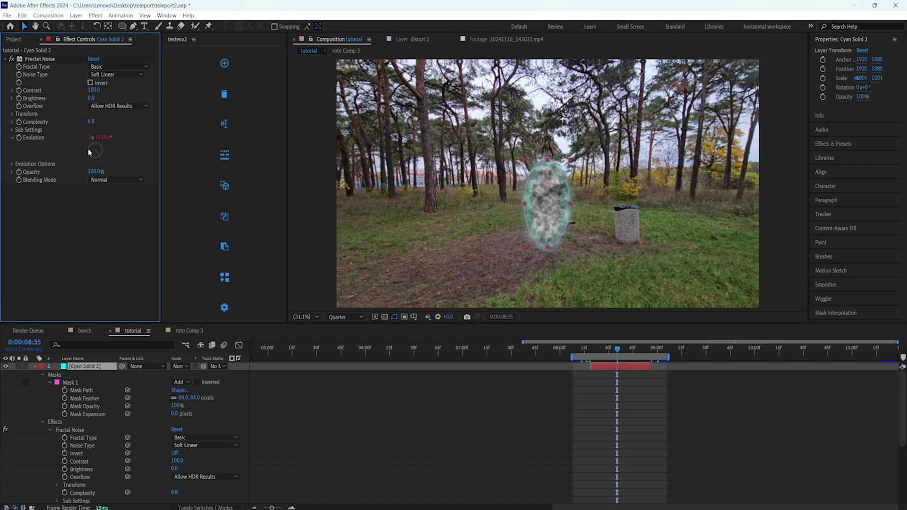
- Set the Fractal Noise Contrast to 133 and Brightness to 3, and apply CC Vector Blur to the cyan solid
{"action": "mouse_move", "coordinate": [91, 99]}
{"action": "left_mouse_down"}
{"action": "mouse_move", "coordinate": [115, 96]}
{"action": "mouse_move", "coordinate": [102, 96]}
{"action": "left_mouse_up"}
{"action": "key", "text": "ctrl+space"}
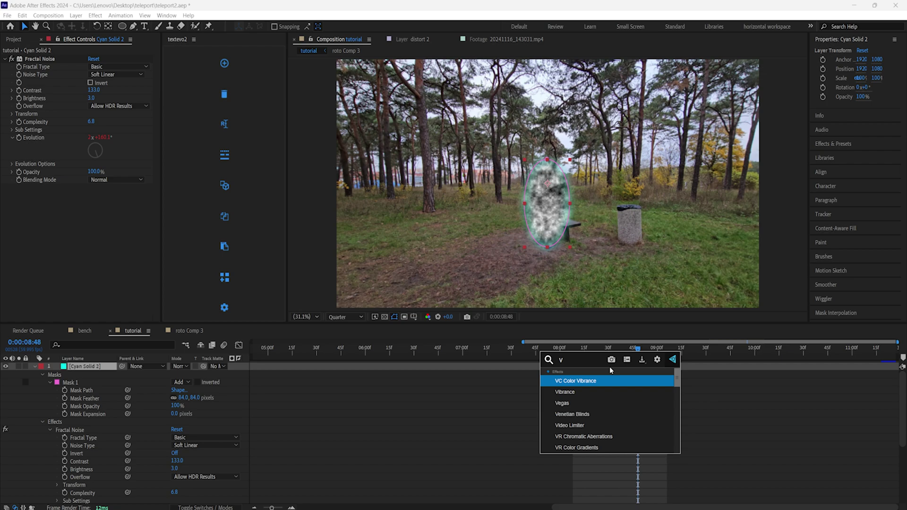
{"action": "type", "text": "vec"}
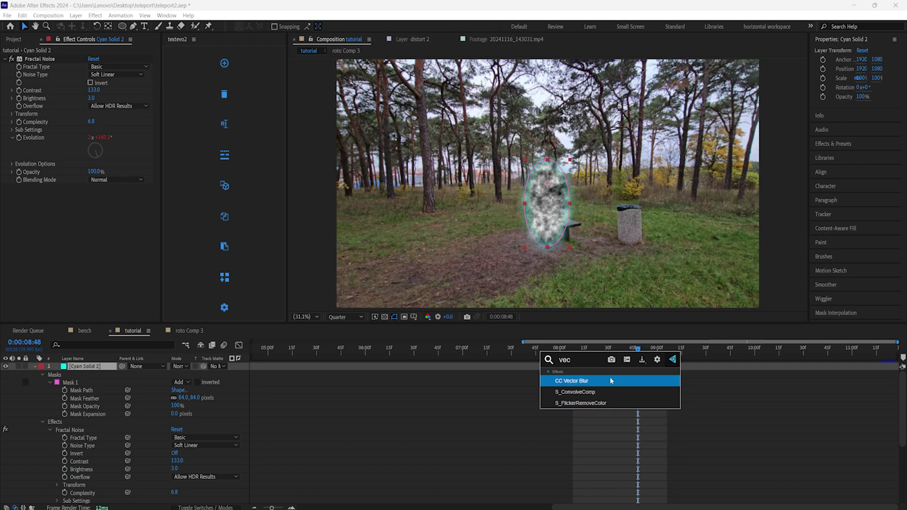
{"action": "left_click", "coordinate": [611, 378]}
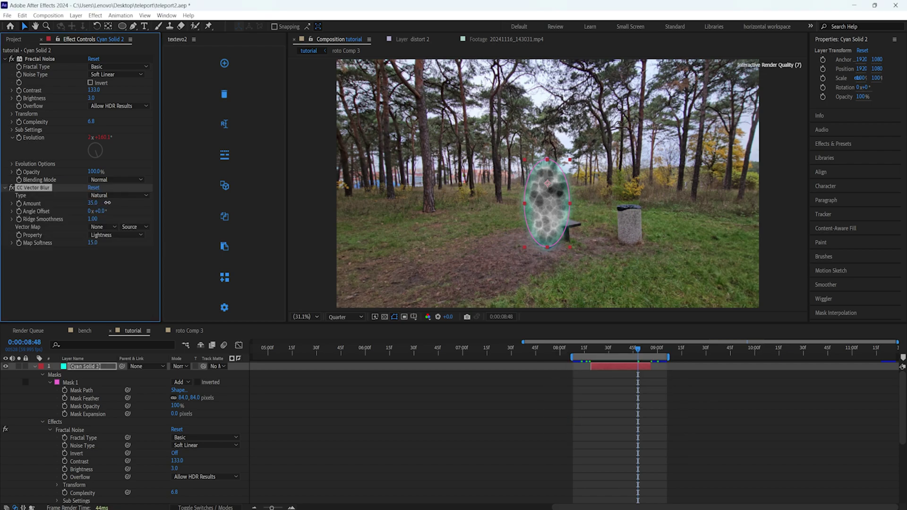
- Set the CC Vector Blur Amount to 46, Angle Offset to 23°, Ridge Smoothness to 8.6 and Map Softness to 17.6, and apply Curves
{"action": "left_click_drag", "start_coordinate": [107, 203], "coordinate": [101, 204]}
{"action": "left_click_drag", "start_coordinate": [96, 203], "coordinate": [103, 244]}
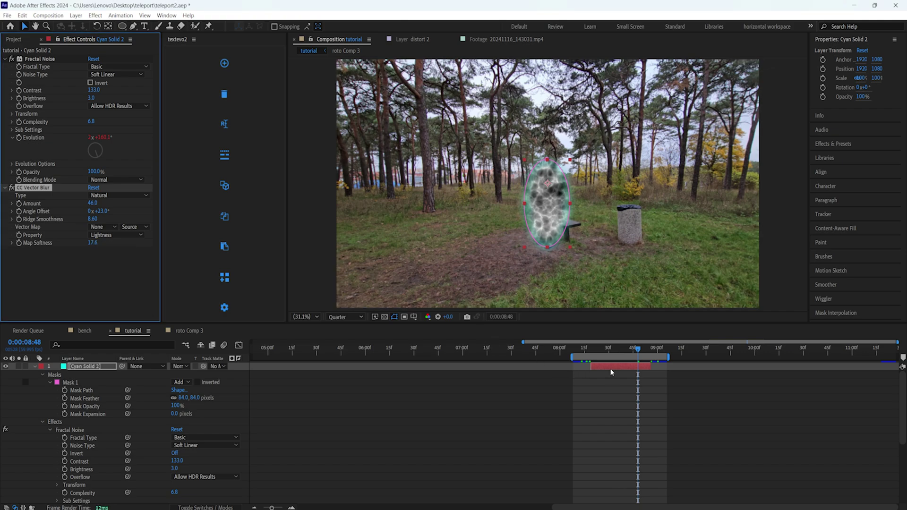
{"action": "key", "text": "ctrl+space"}
{"action": "type", "text": "cur"}
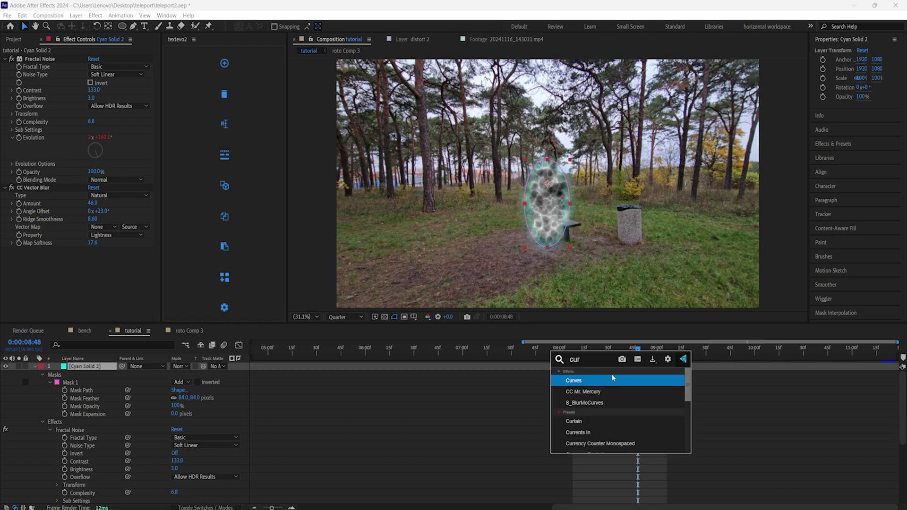
{"action": "left_click", "coordinate": [606, 382]}
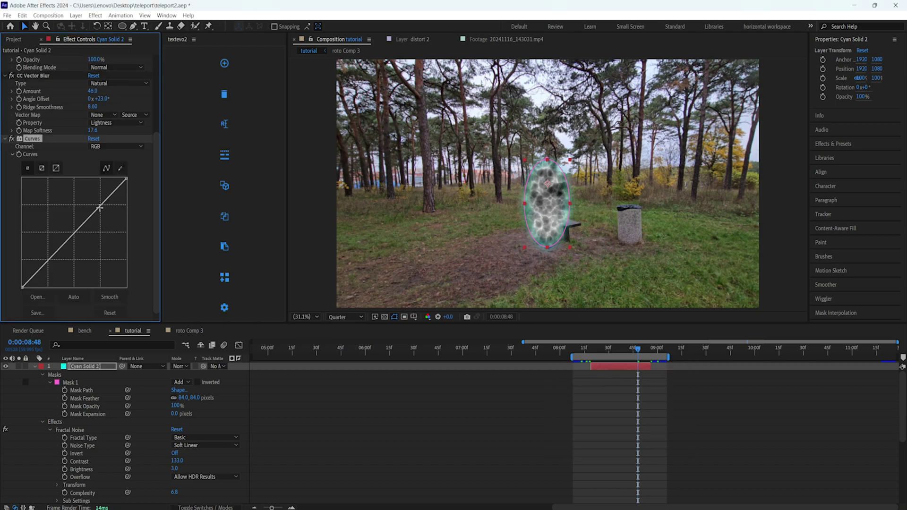
- Reshape the RGB curve of the cyan solid to crush the shadows to black and steepen the noise contrast
{"action": "left_click_drag", "start_coordinate": [103, 207], "coordinate": [109, 218]}
{"action": "left_click", "coordinate": [85, 255]}
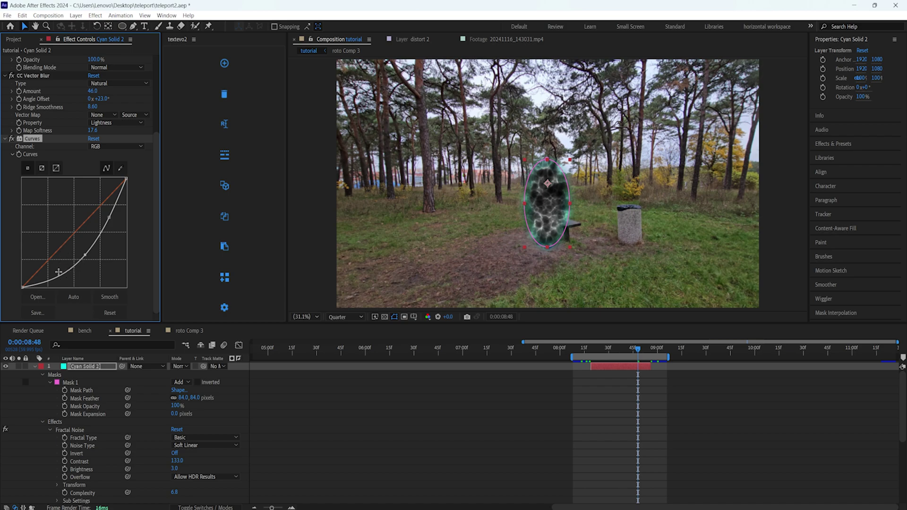
{"action": "left_click_drag", "start_coordinate": [57, 278], "coordinate": [70, 285]}
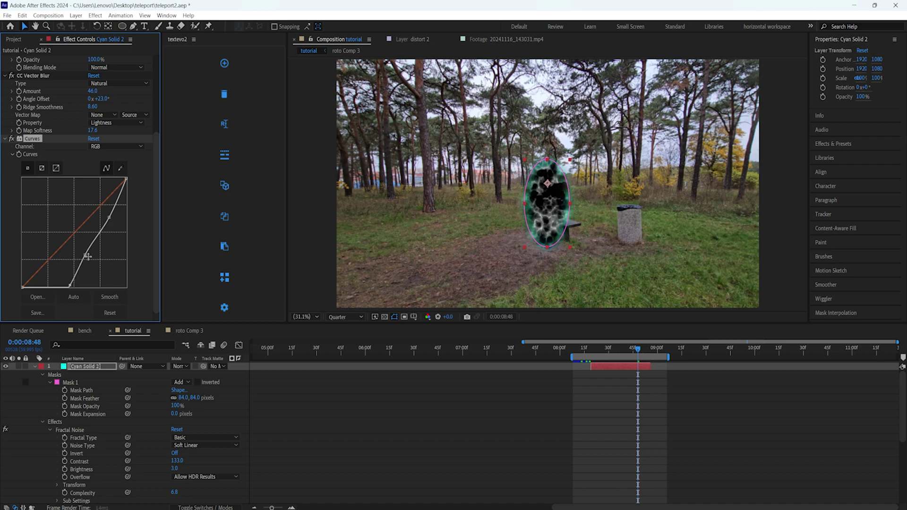
{"action": "left_click_drag", "start_coordinate": [85, 255], "coordinate": [105, 258]}
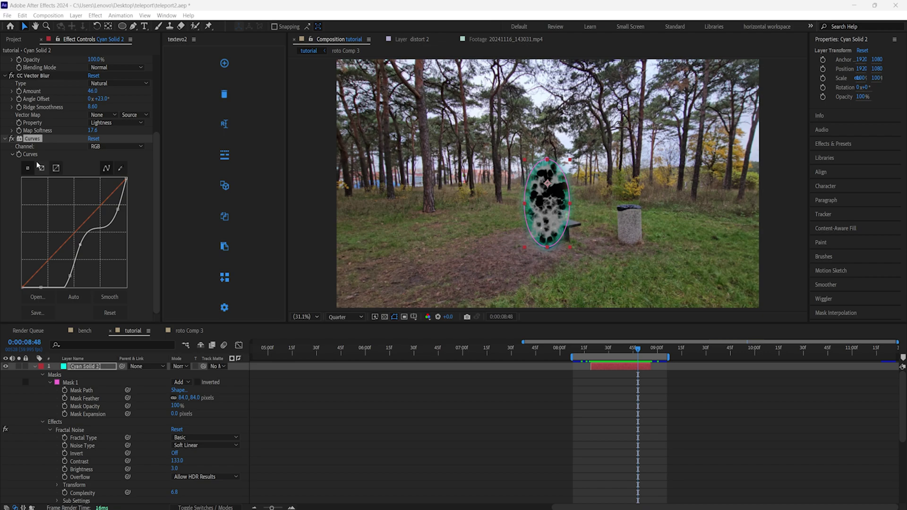
- Apply Tint to the cyan solid and map its black to cyan 00FFF5
{"action": "left_click", "coordinate": [622, 368]}
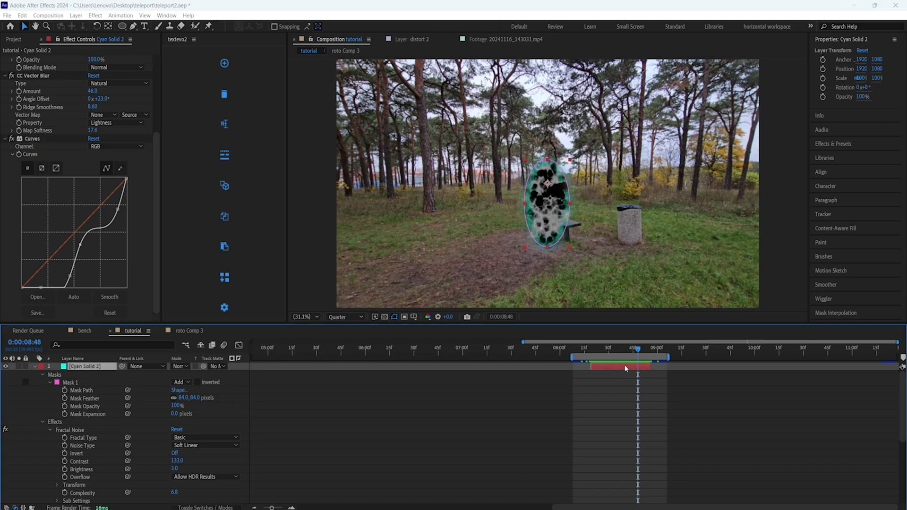
{"action": "key", "text": "ctrl+space"}
{"action": "type", "text": "tin"}
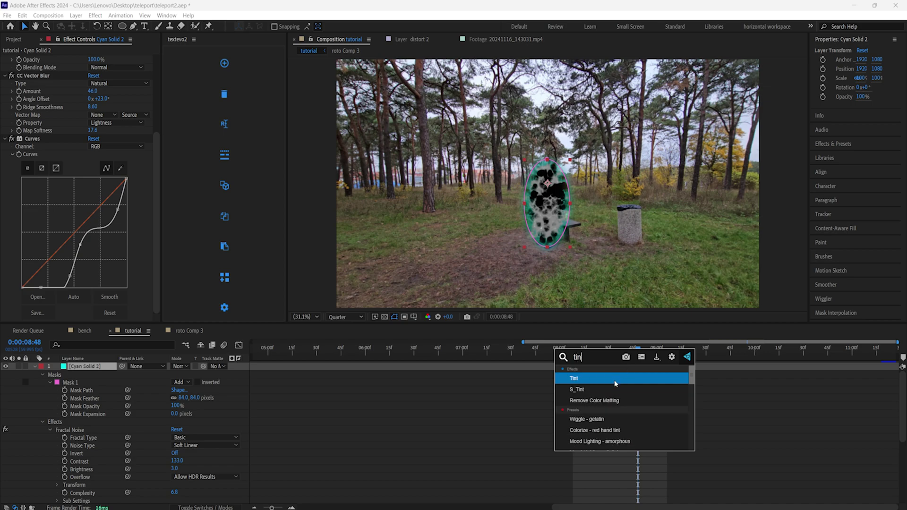
{"action": "left_click", "coordinate": [615, 380]}
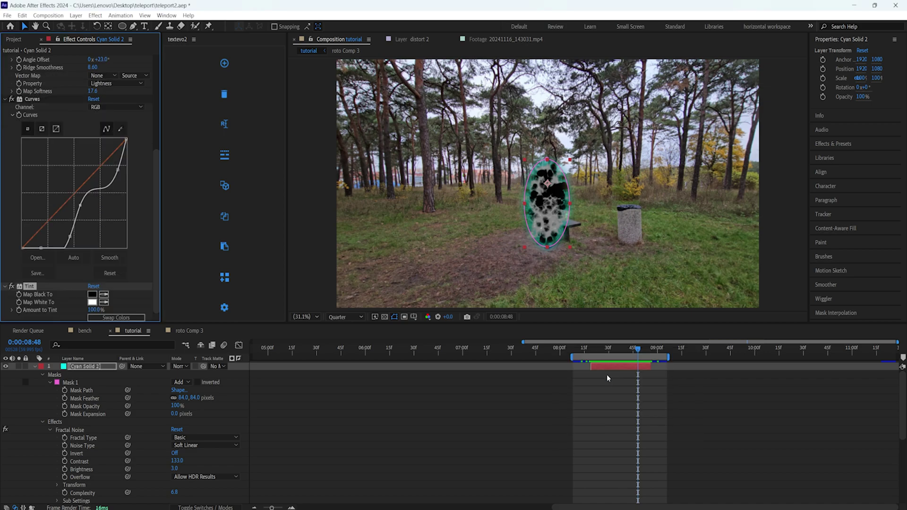
{"action": "left_click", "coordinate": [92, 294]}
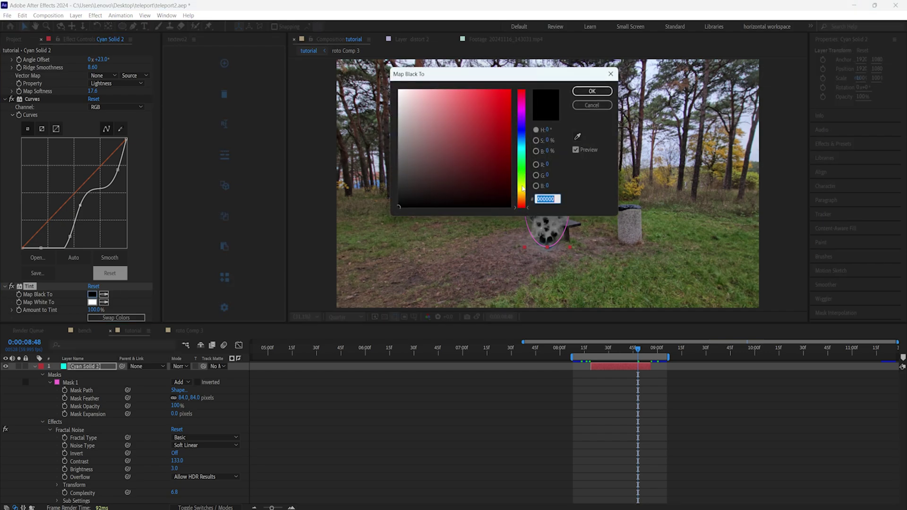
{"action": "left_click", "coordinate": [523, 162]}
{"action": "mouse_move", "coordinate": [525, 163]}
{"action": "left_mouse_down"}
{"action": "mouse_move", "coordinate": [525, 147]}
{"action": "mouse_move", "coordinate": [525, 157]}
{"action": "left_mouse_up"}
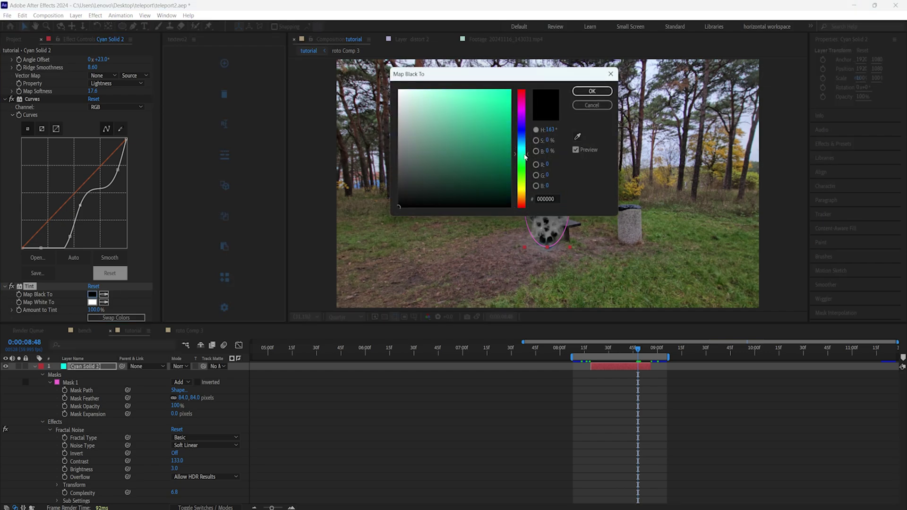
{"action": "left_click", "coordinate": [495, 96]}
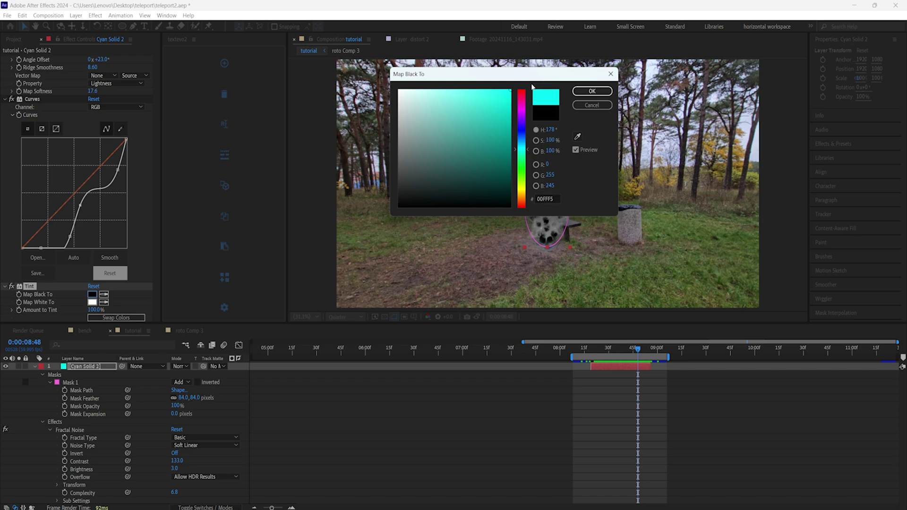
{"action": "left_click", "coordinate": [592, 90]}
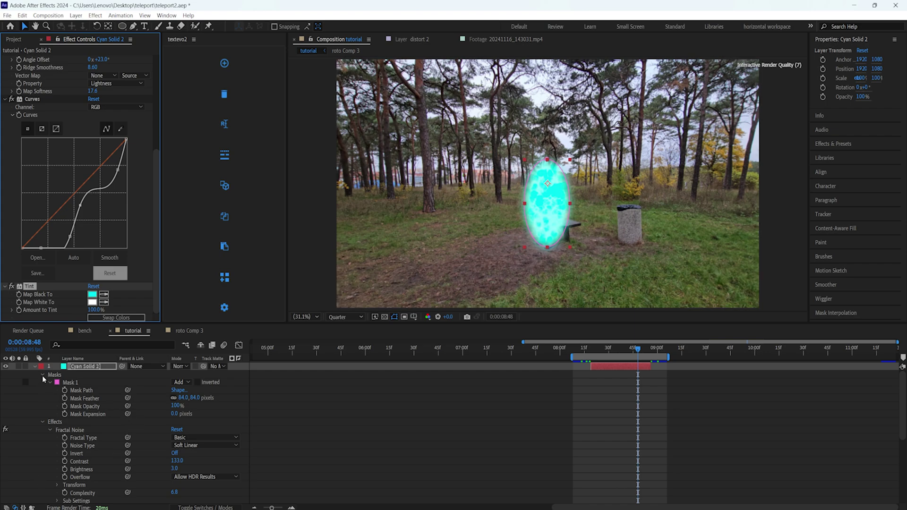
- Collapse the cyan solid's layer properties and move the current time to 0:00:08:19
{"action": "left_click", "coordinate": [43, 377]}
{"action": "left_click", "coordinate": [43, 376]}
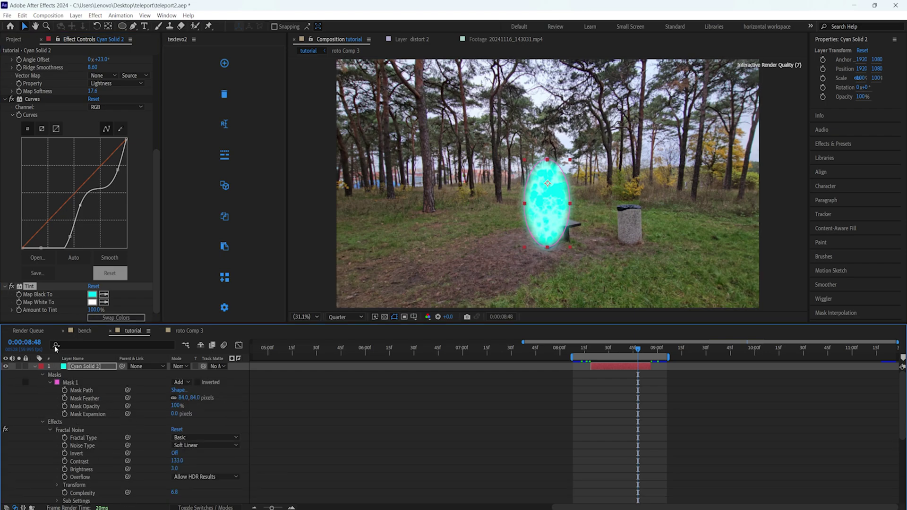
{"action": "left_click", "coordinate": [50, 383]}
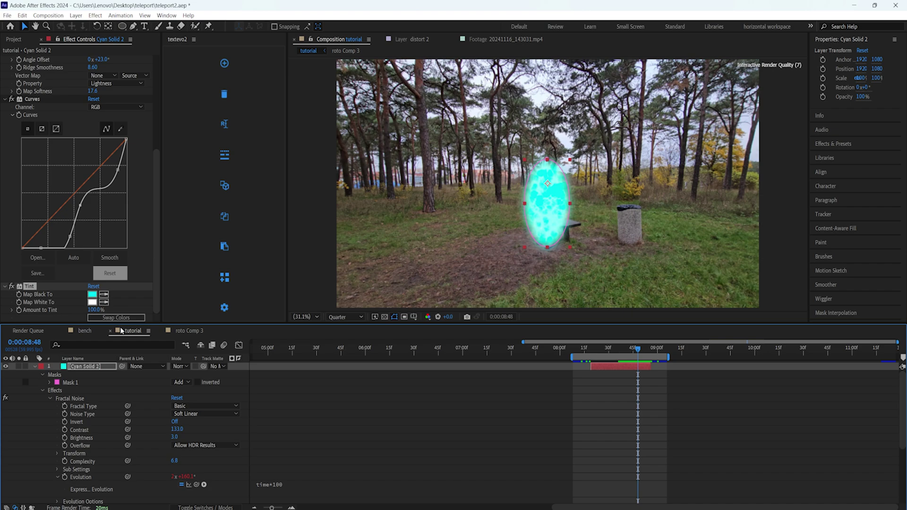
{"action": "left_click", "coordinate": [158, 279]}
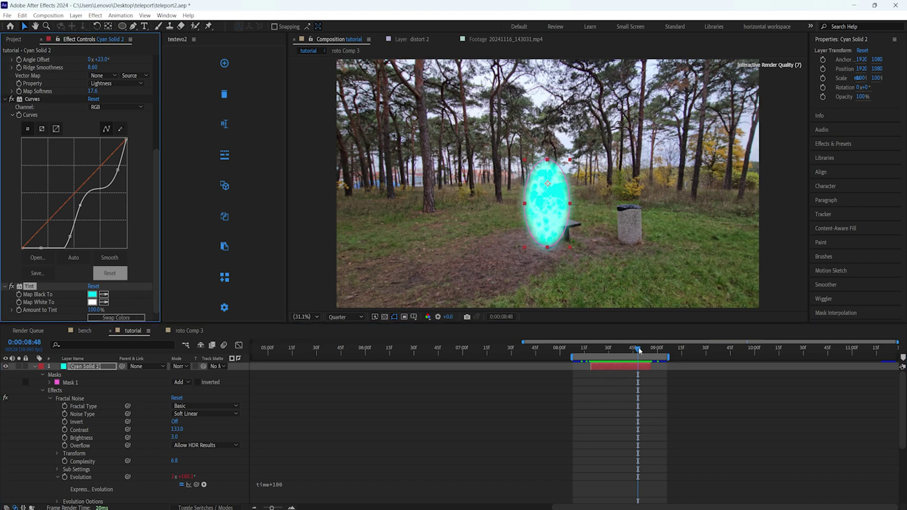
{"action": "left_click_drag", "start_coordinate": [639, 352], "coordinate": [604, 349]}
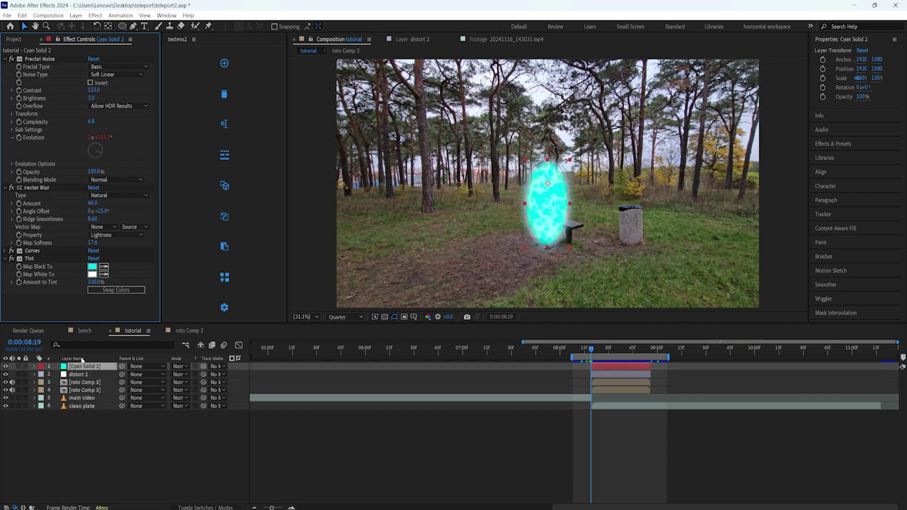
- Set the cyan solid's layer Opacity to 40% at 0:00:08:36 and keyframe it
{"action": "left_click", "coordinate": [84, 368]}
{"action": "key", "text": "t"}
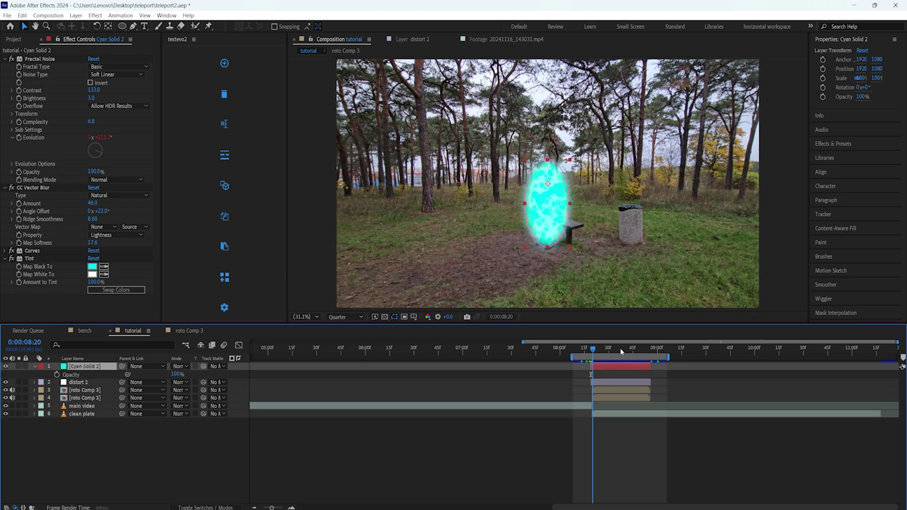
{"action": "left_click_drag", "start_coordinate": [591, 350], "coordinate": [618, 351]}
{"action": "left_click_drag", "start_coordinate": [175, 374], "coordinate": [151, 373]}
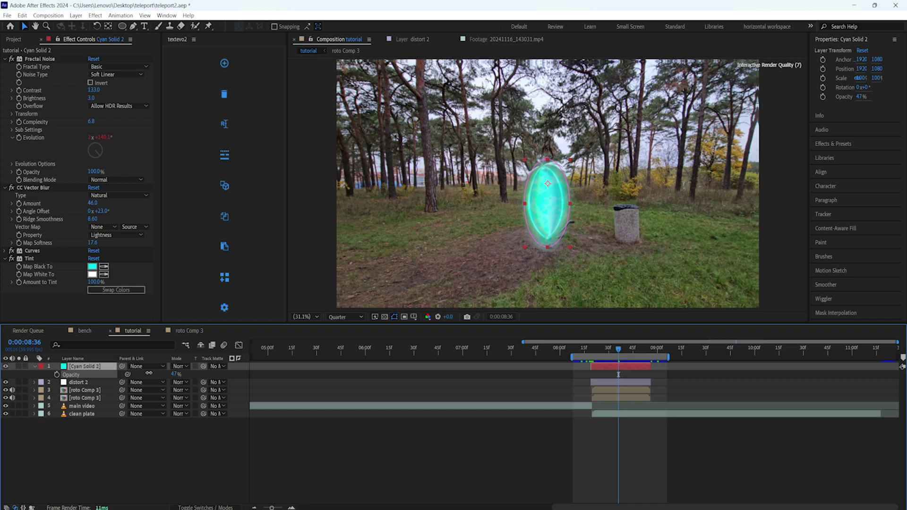
{"action": "left_click", "coordinate": [176, 374]}
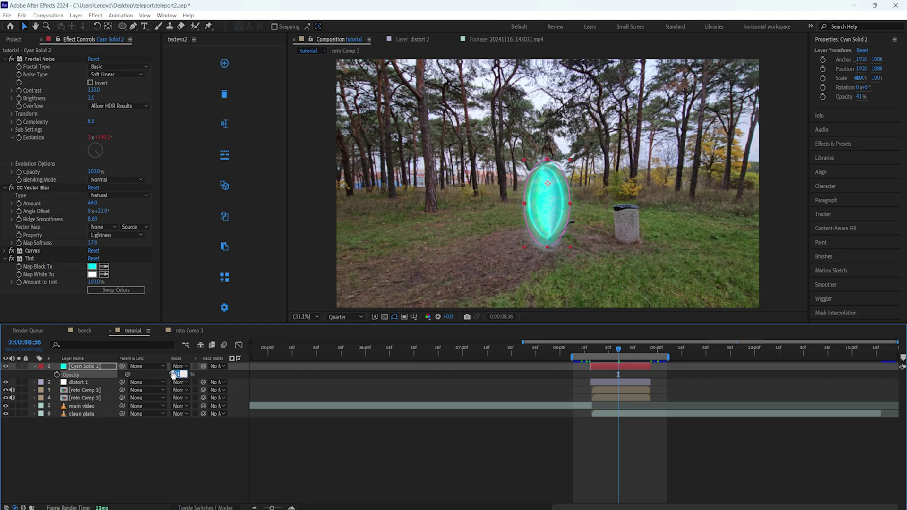
{"action": "left_click", "coordinate": [192, 441]}
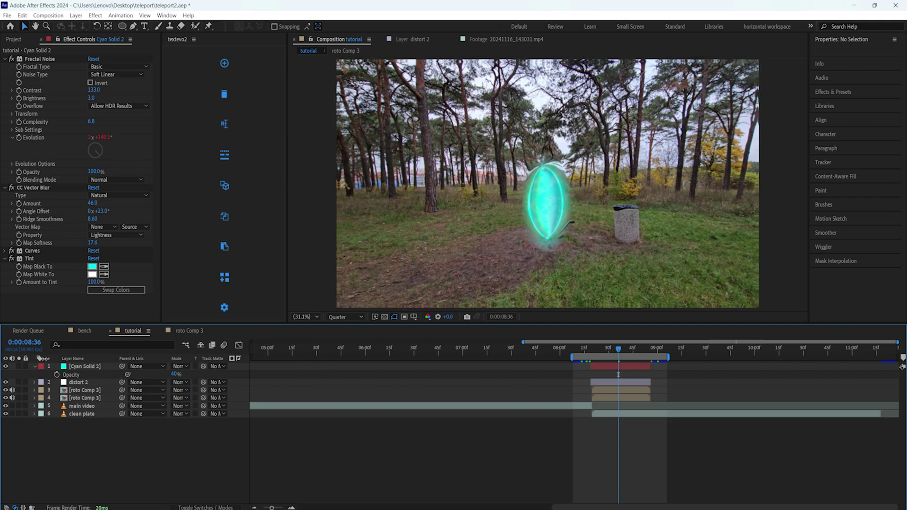
{"action": "left_click", "coordinate": [57, 375]}
- Add 0% Opacity keyframes to the cyan solid at 0:00:08:19 and 0:00:08:55
{"action": "left_click", "coordinate": [615, 349]}
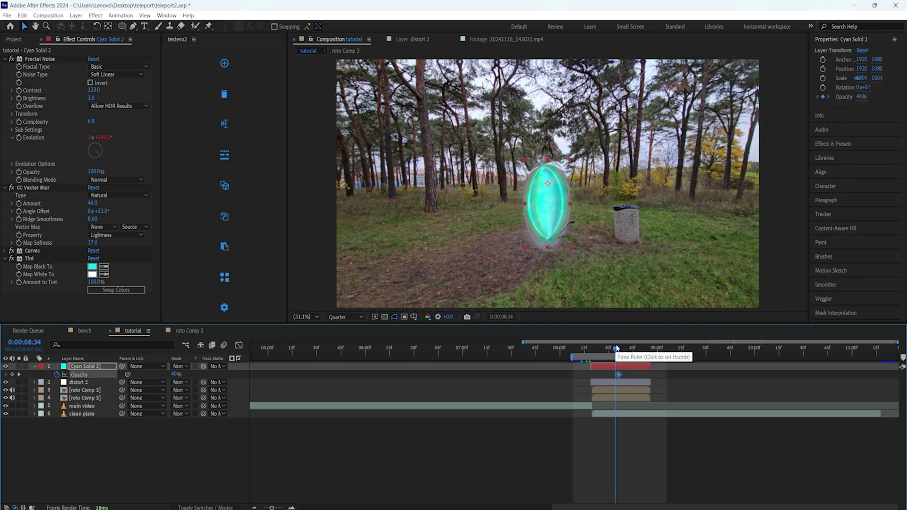
{"action": "left_click_drag", "start_coordinate": [616, 348], "coordinate": [592, 350]}
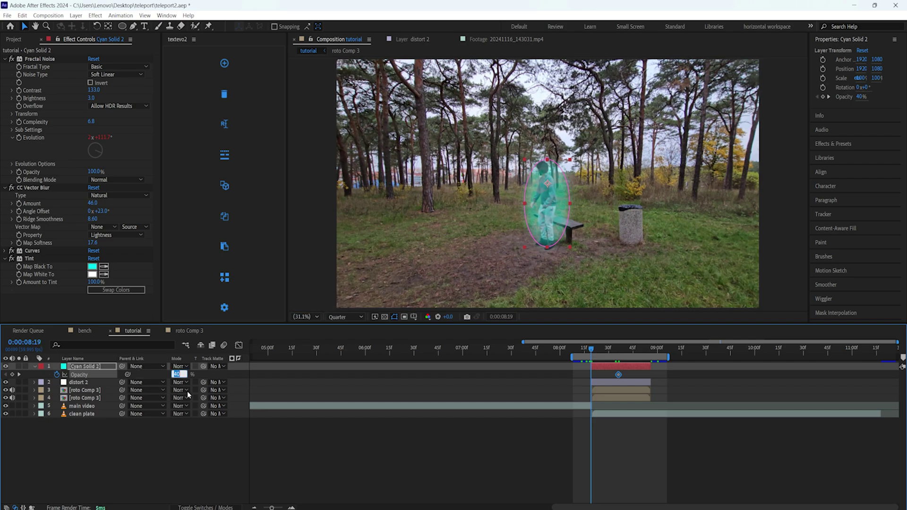
{"action": "type", "text": "0"}
{"action": "left_click", "coordinate": [454, 367]}
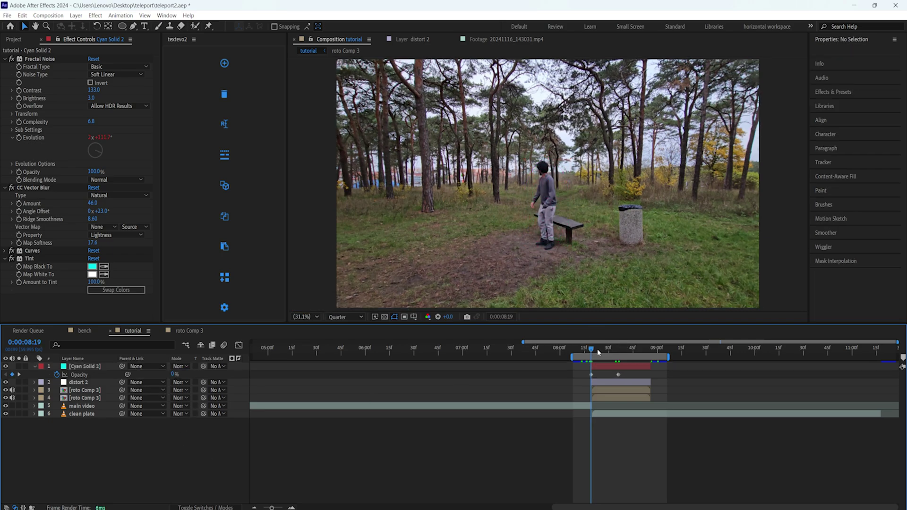
{"action": "left_click_drag", "start_coordinate": [596, 351], "coordinate": [650, 350]}
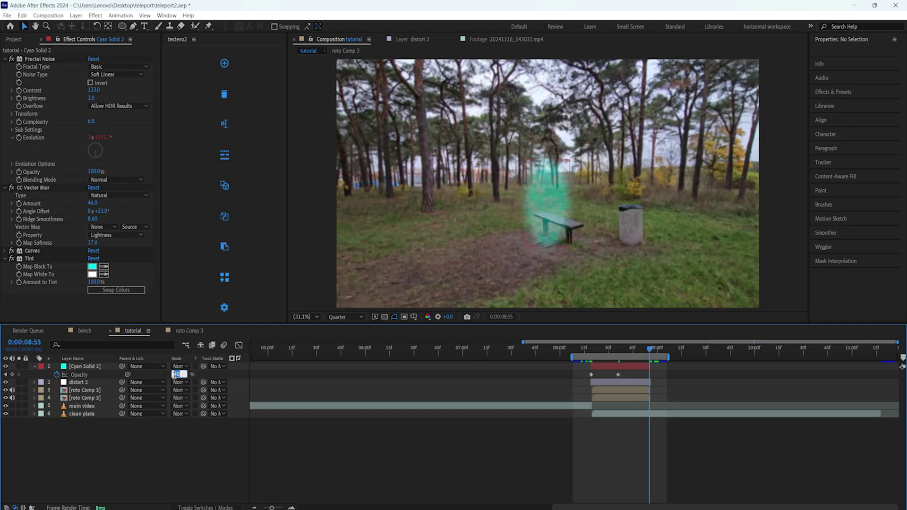
{"action": "type", "text": "0"}
{"action": "key", "text": "Return"}
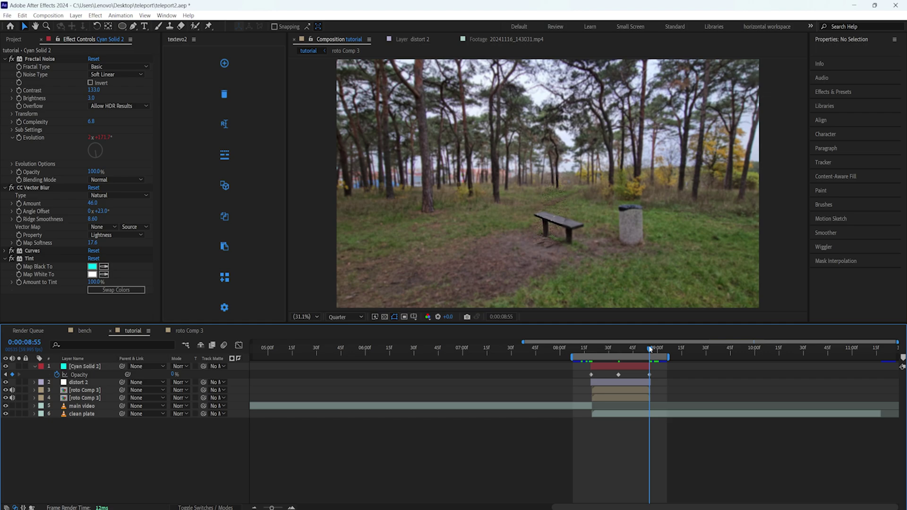
- Apply Easy Ease to all three Opacity keyframes of the cyan solid
{"action": "left_click_drag", "start_coordinate": [668, 372], "coordinate": [582, 379]}
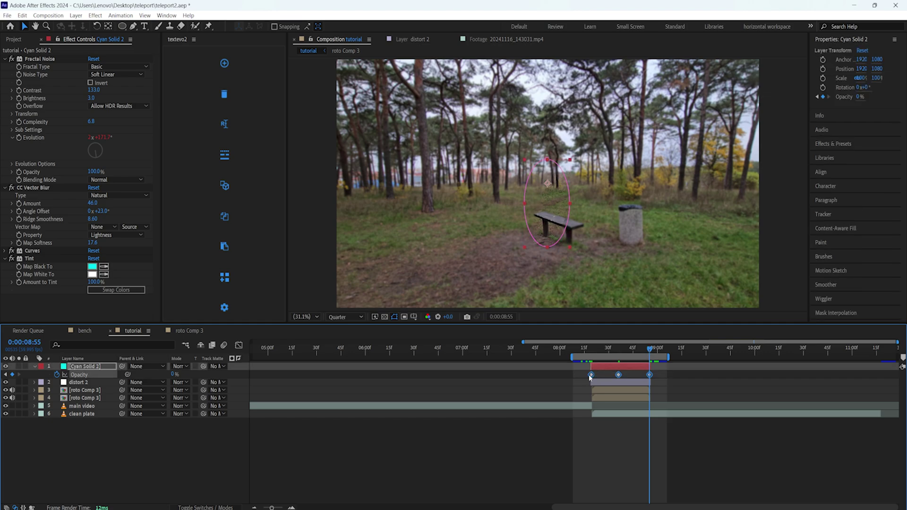
{"action": "right_click", "coordinate": [590, 375]}
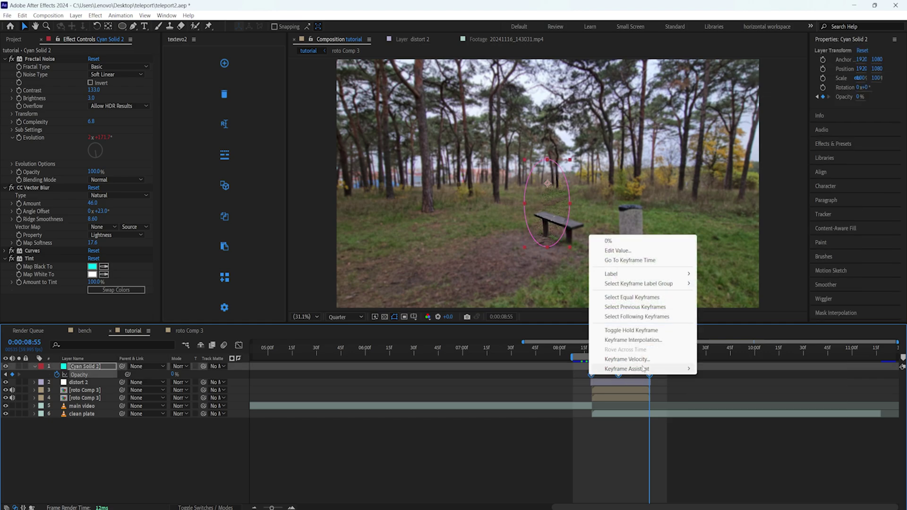
{"action": "mouse_move", "coordinate": [644, 368]}
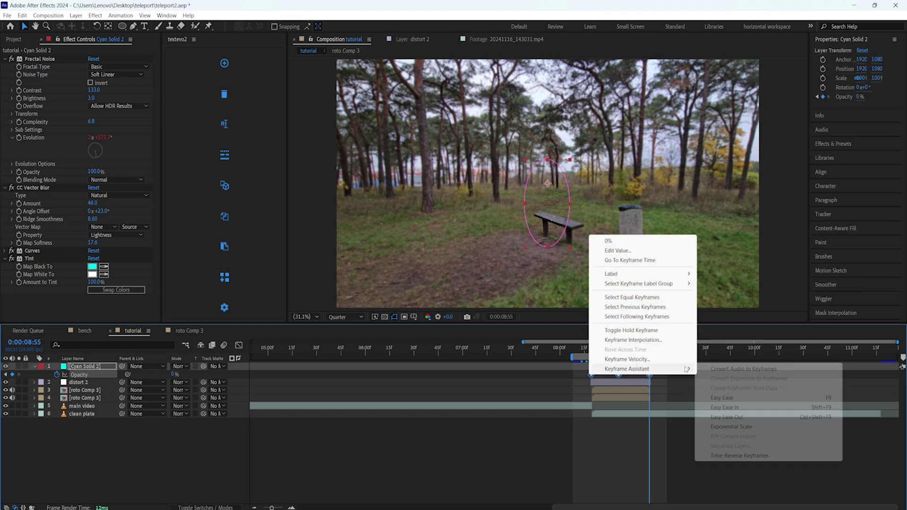
{"action": "left_click", "coordinate": [721, 398]}
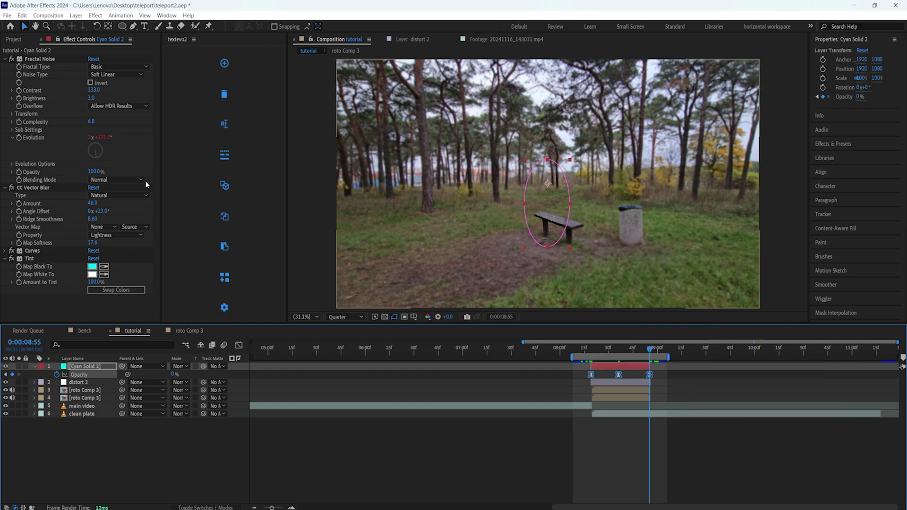
- Lengthen the ease handles of all Opacity keyframes in the graph so that the speed curve gets steeper
{"action": "left_click", "coordinate": [239, 346]}
{"action": "left_click_drag", "start_coordinate": [577, 419], "coordinate": [716, 454]}
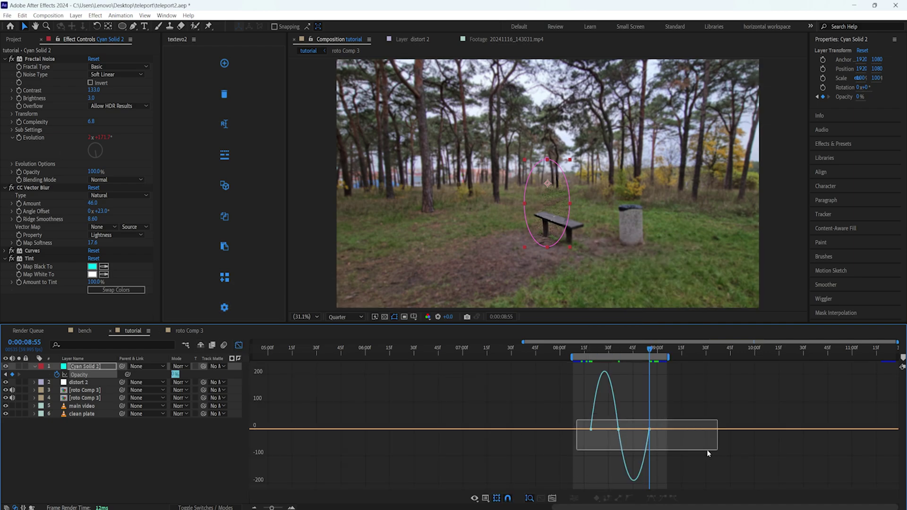
{"action": "left_click_drag", "start_coordinate": [597, 432], "coordinate": [605, 431]}
{"action": "left_click", "coordinate": [239, 346]}
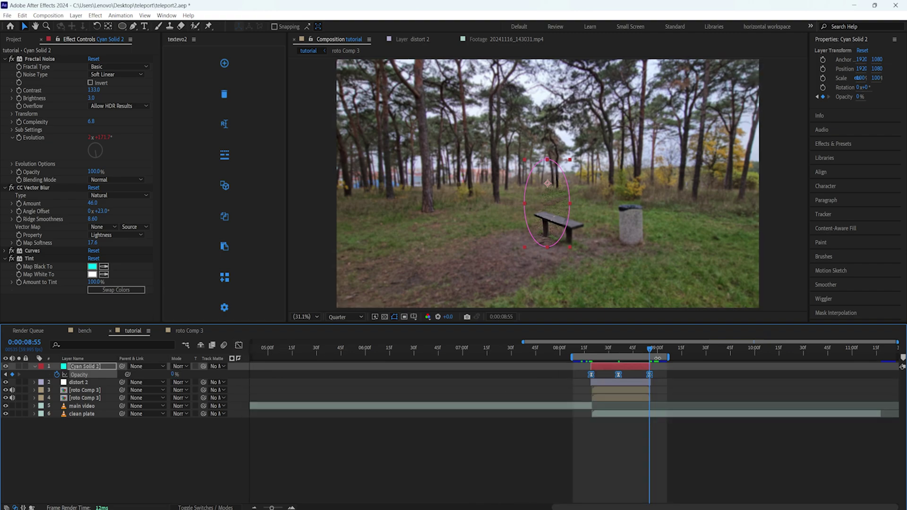
- Play and scrub through the teleport to check the portal's opacity fade, and select the upper roto Comp 3 layer
{"action": "left_click_drag", "start_coordinate": [650, 351], "coordinate": [619, 358]}
{"action": "key", "text": "space"}
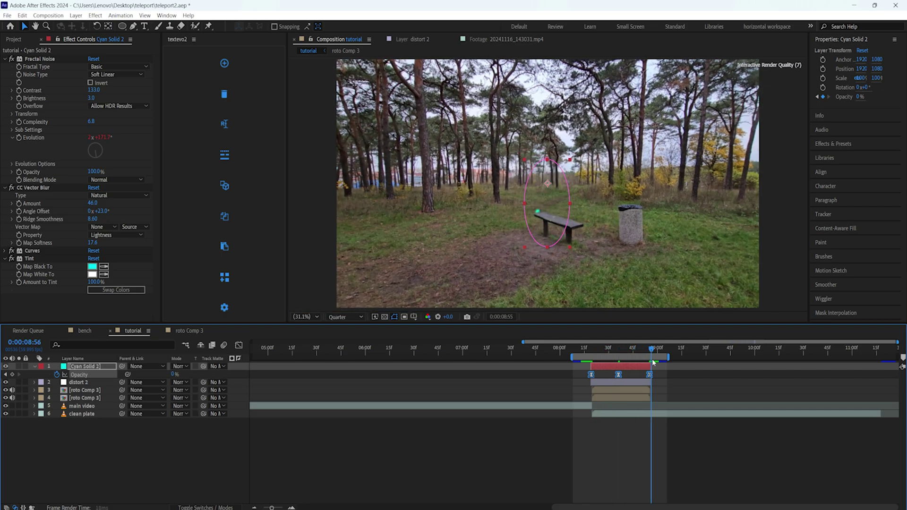
{"action": "left_click", "coordinate": [551, 448]}
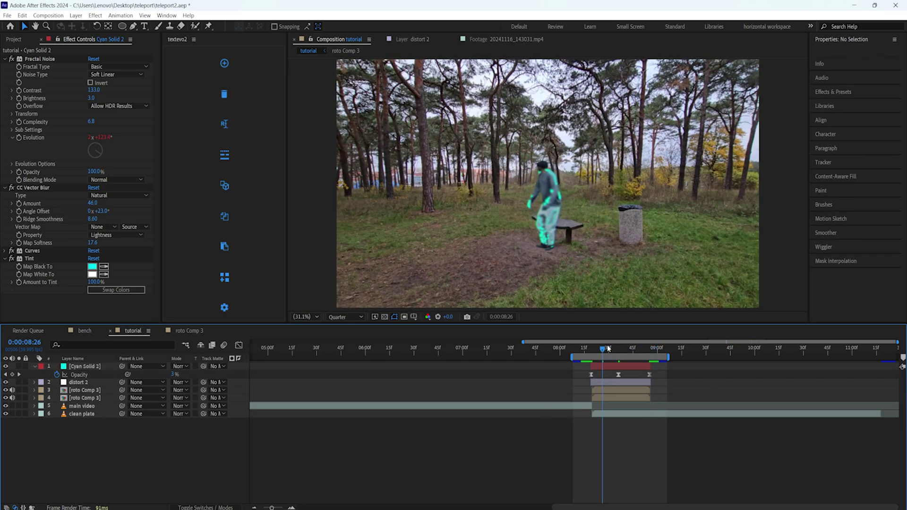
{"action": "left_click_drag", "start_coordinate": [582, 350], "coordinate": [649, 369]}
{"action": "left_click", "coordinate": [631, 387]}
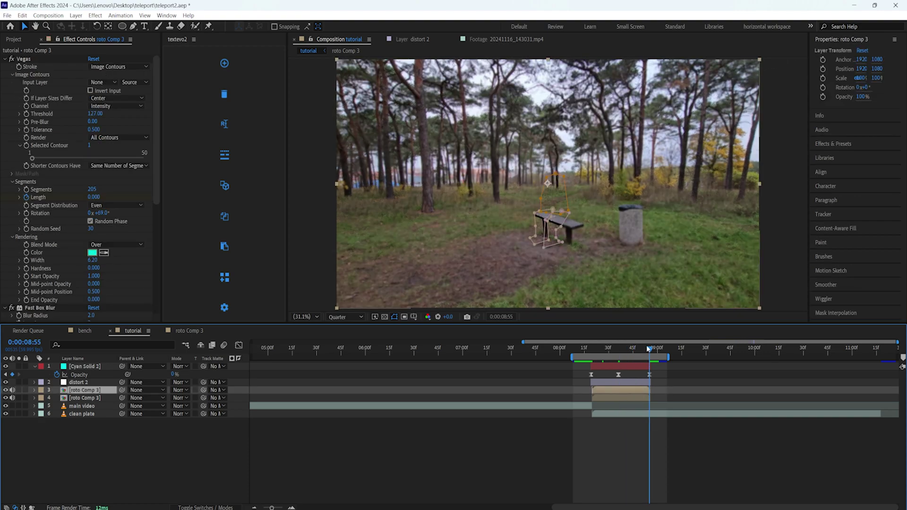
- Duplicate the upper roto Comp 3 layer, place the copy directly above distort 2, and check the figure around 0:00:08:36
{"action": "left_click", "coordinate": [625, 351]}
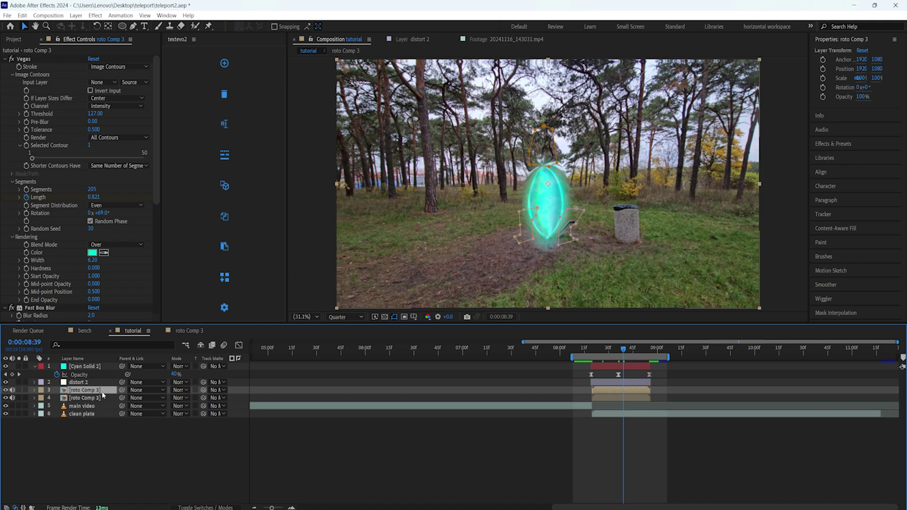
{"action": "key", "text": "ctrl+d"}
{"action": "left_click_drag", "start_coordinate": [95, 393], "coordinate": [93, 383]}
{"action": "left_click", "coordinate": [120, 449]}
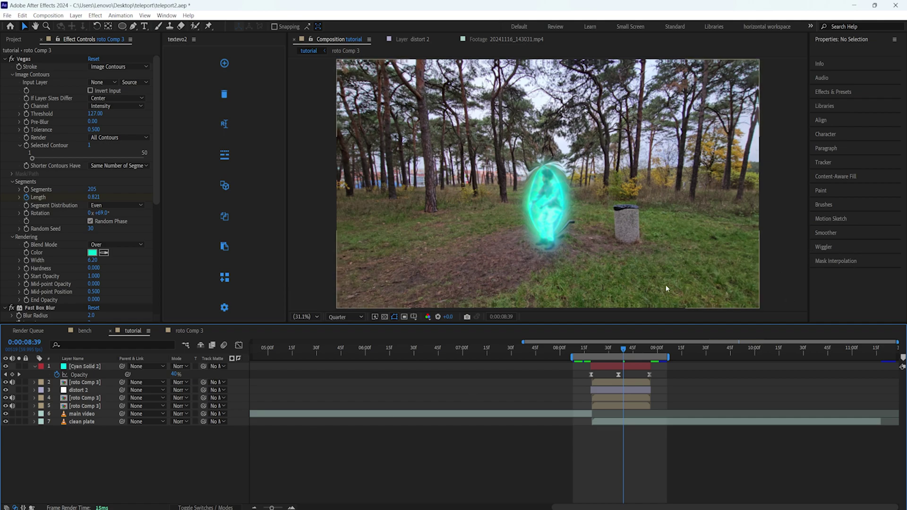
{"action": "mouse_move", "coordinate": [622, 352]}
{"action": "left_mouse_down"}
{"action": "mouse_move", "coordinate": [583, 350]}
{"action": "mouse_move", "coordinate": [650, 351]}
{"action": "mouse_move", "coordinate": [615, 351]}
{"action": "mouse_move", "coordinate": [632, 358]}
{"action": "mouse_move", "coordinate": [623, 354]}
{"action": "mouse_move", "coordinate": [619, 368]}
{"action": "left_mouse_up"}
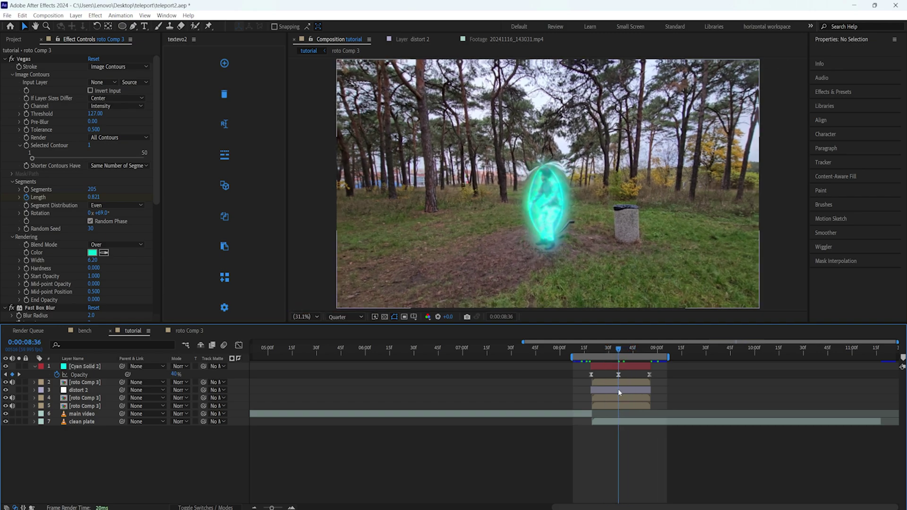
- Try a duplicate of the distort 2 layer above the topmost roto Comp 3, and remove the duplicate
{"action": "left_click", "coordinate": [620, 391]}
{"action": "key", "text": "ctrl+d"}
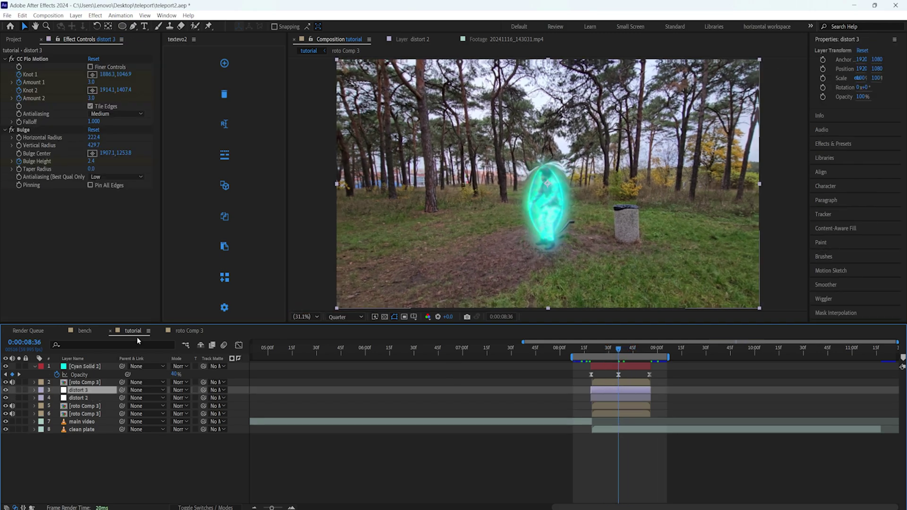
{"action": "left_click_drag", "start_coordinate": [95, 386], "coordinate": [97, 380]}
{"action": "left_click", "coordinate": [105, 445]}
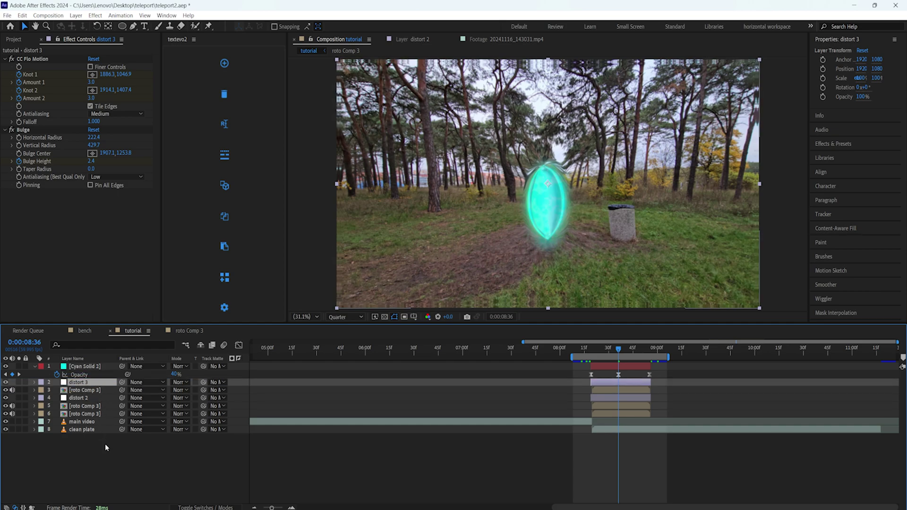
{"action": "left_click_drag", "start_coordinate": [620, 352], "coordinate": [653, 367]}
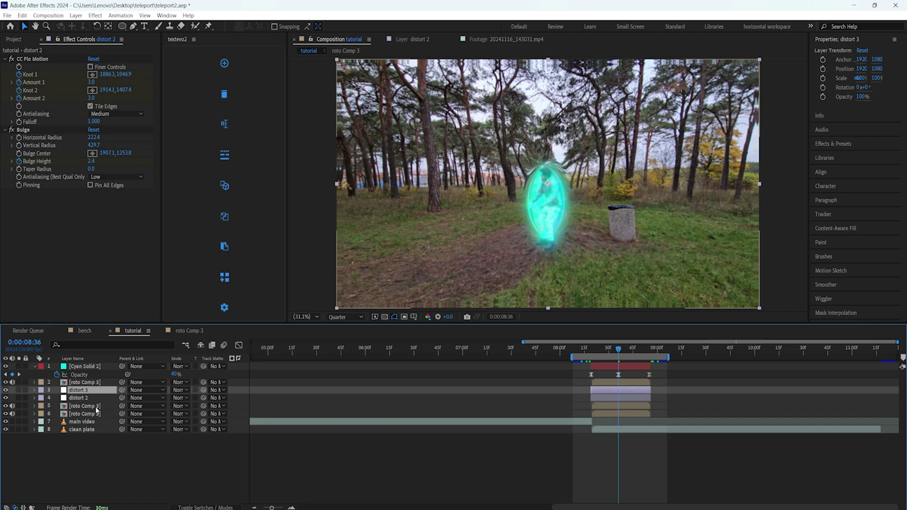
{"action": "key", "text": "Delete"}
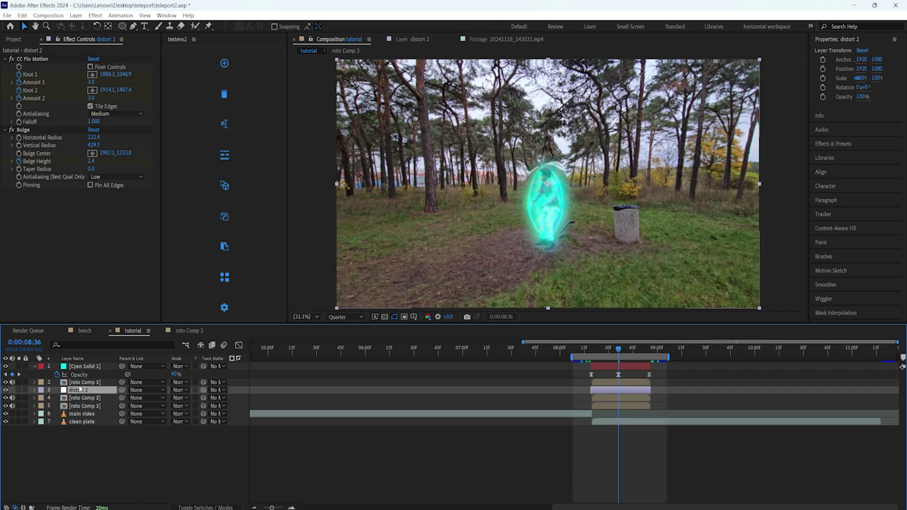
- Scrub the start of the teleport between 0:00:08:36 and 0:00:08:21 to check the topmost roto Comp 3 copy with the portal
{"action": "left_click", "coordinate": [88, 383]}
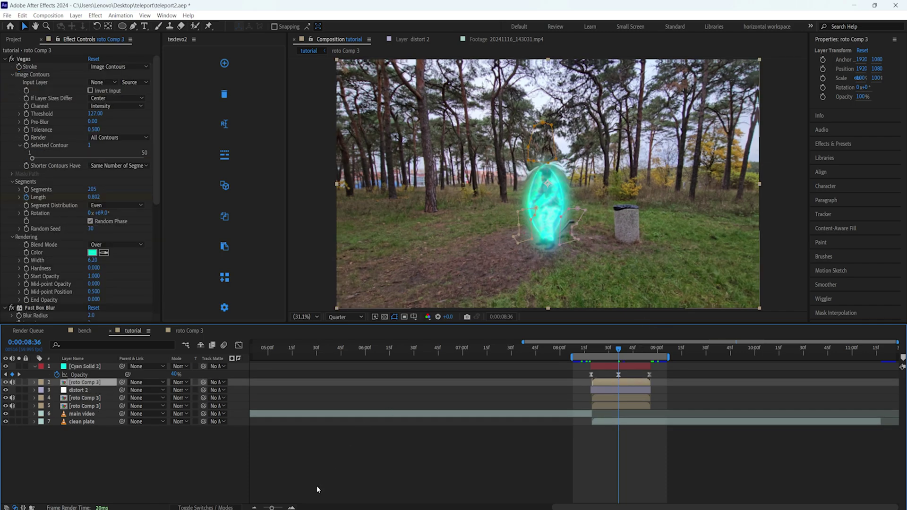
{"action": "left_click", "coordinate": [344, 452]}
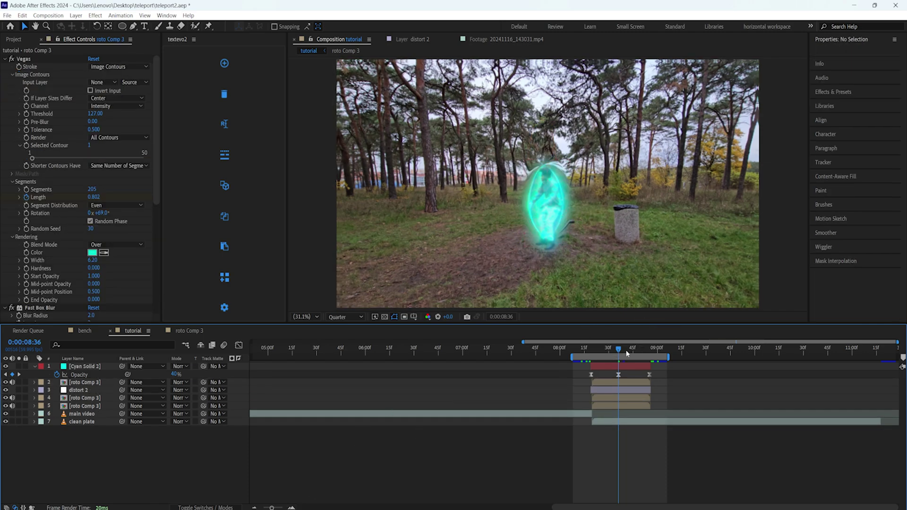
{"action": "left_click_drag", "start_coordinate": [616, 351], "coordinate": [596, 353]}
{"action": "left_click", "coordinate": [609, 384]}
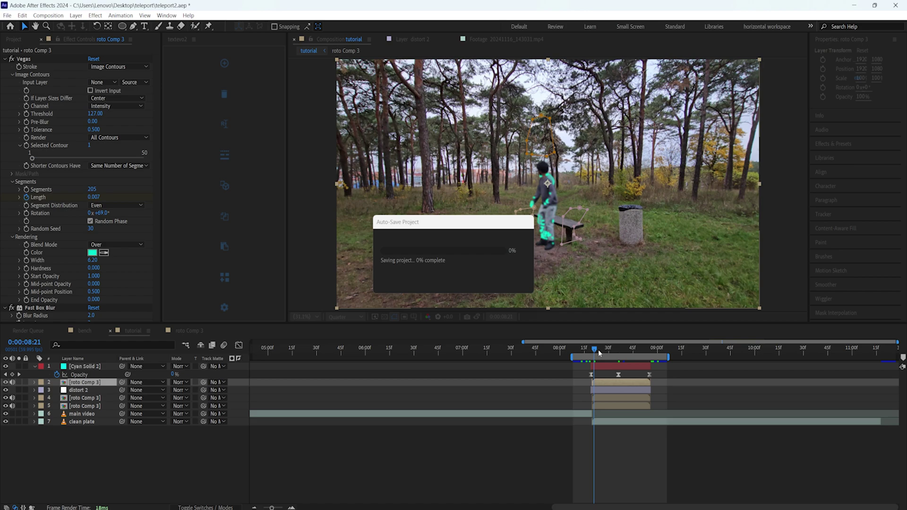
{"action": "left_click_drag", "start_coordinate": [597, 353], "coordinate": [611, 375]}
{"action": "left_click", "coordinate": [695, 458]}
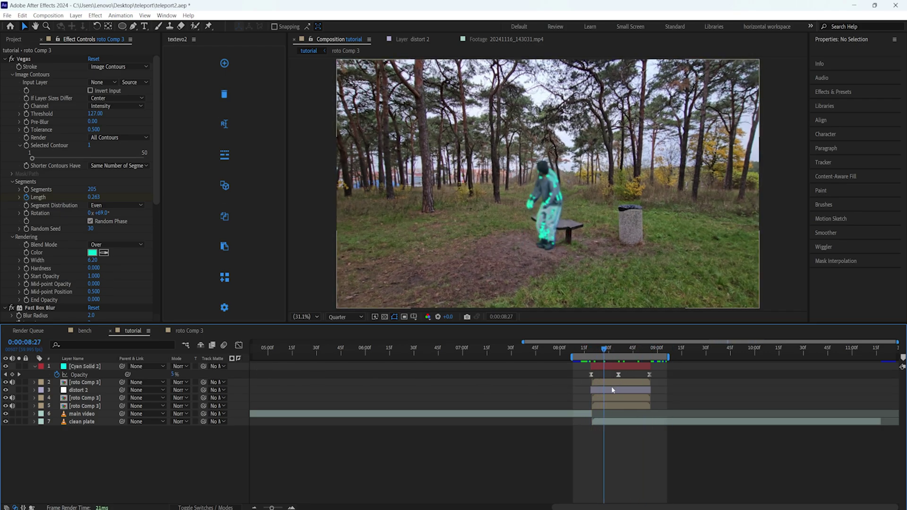
- Review the teleport layer stack by selecting distort 2, Cyan Solid 2 and the two lower roto Comp 3 layers in turn
{"action": "left_click", "coordinate": [83, 393]}
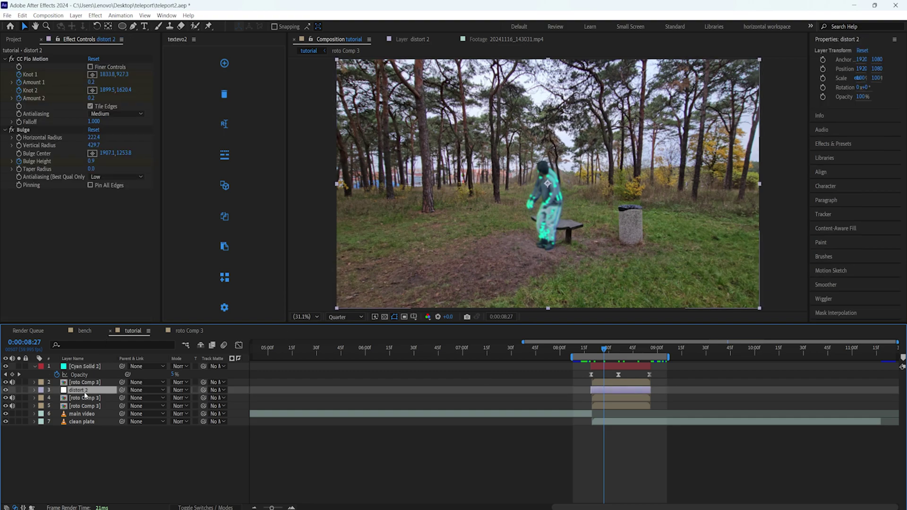
{"action": "left_click", "coordinate": [93, 368]}
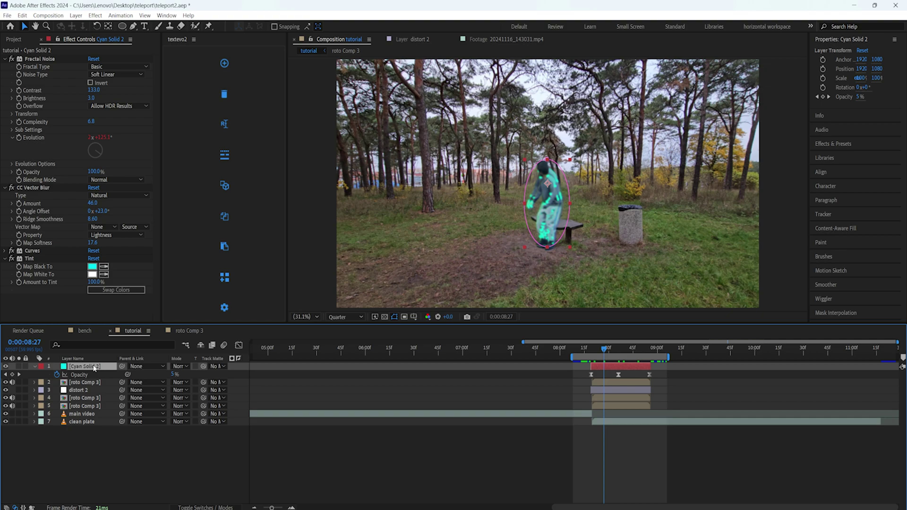
{"action": "left_click", "coordinate": [601, 396]}
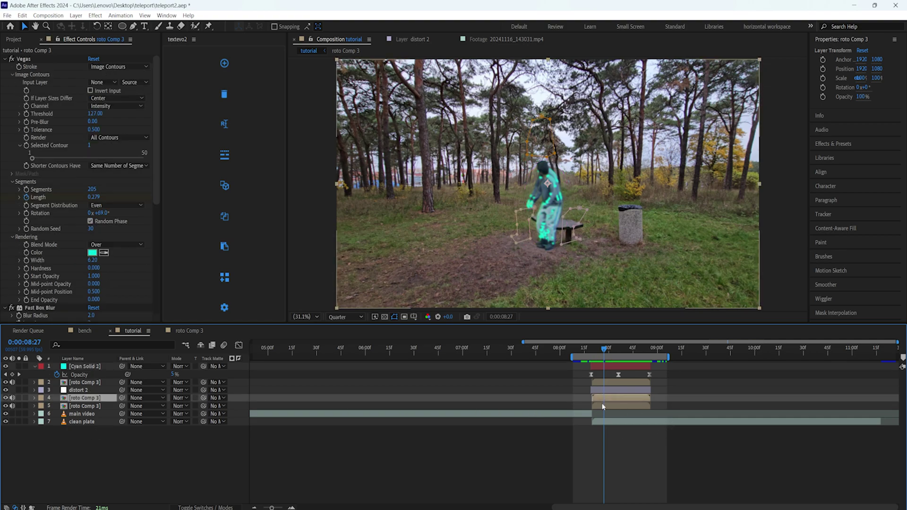
{"action": "left_click", "coordinate": [602, 405]}
{"action": "left_click", "coordinate": [605, 392]}
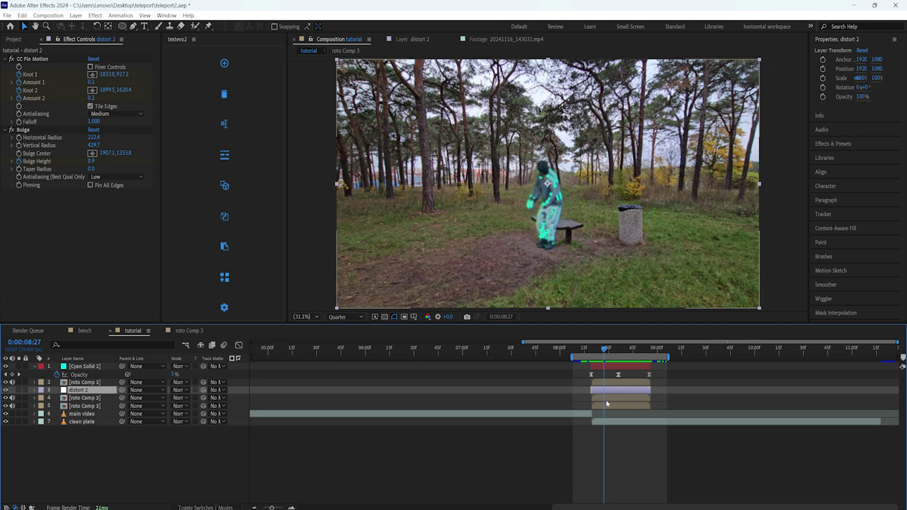
{"action": "left_click", "coordinate": [605, 407]}
{"action": "left_click", "coordinate": [605, 399]}
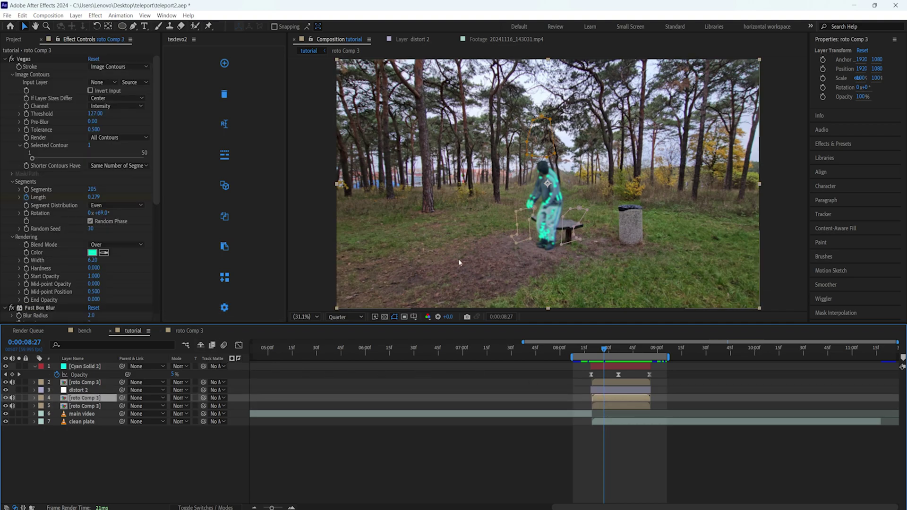
- View the bench composition, and open the playground composition nested in play ground to scrub through its two teleport moments
{"action": "left_click", "coordinate": [84, 332]}
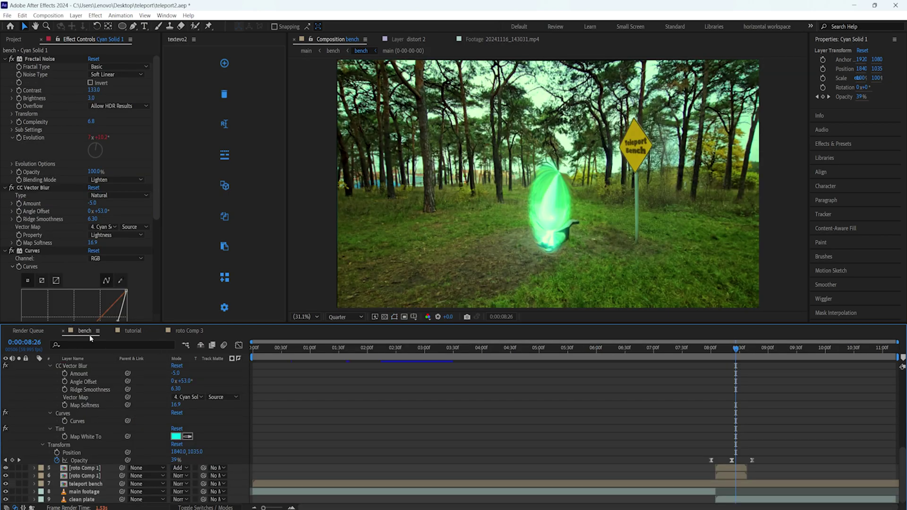
{"action": "left_click", "coordinate": [13, 39]}
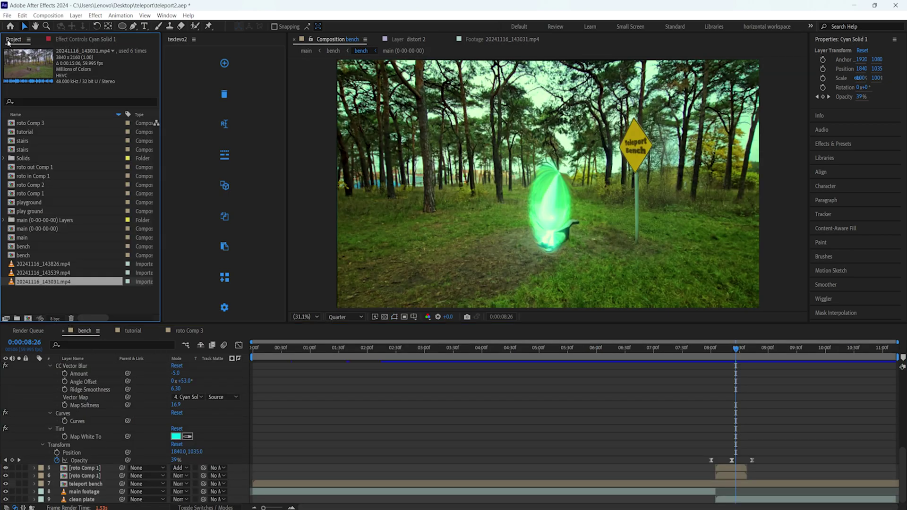
{"action": "double_click", "coordinate": [38, 211]}
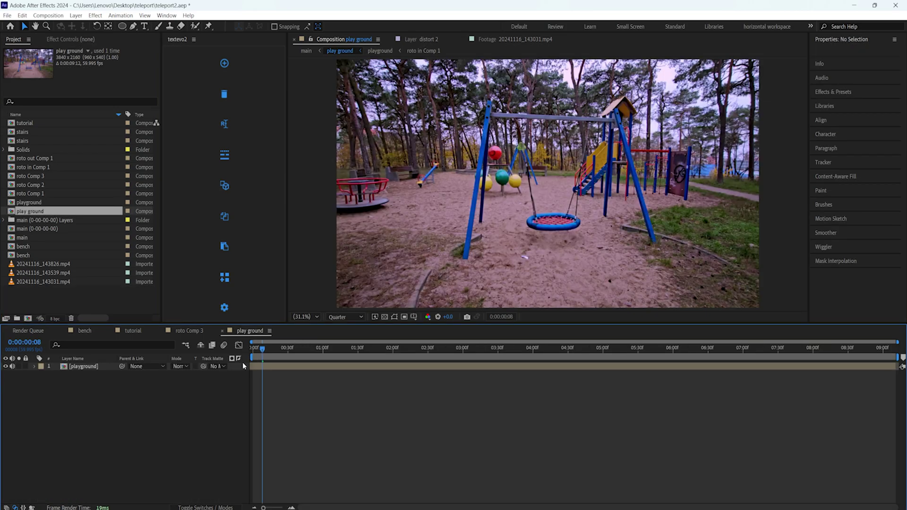
{"action": "double_click", "coordinate": [83, 366]}
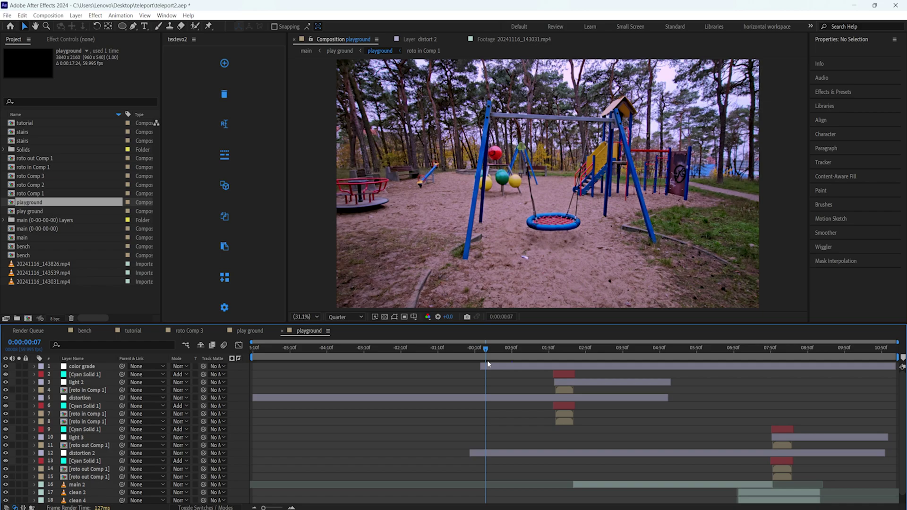
{"action": "left_click_drag", "start_coordinate": [484, 349], "coordinate": [564, 359]}
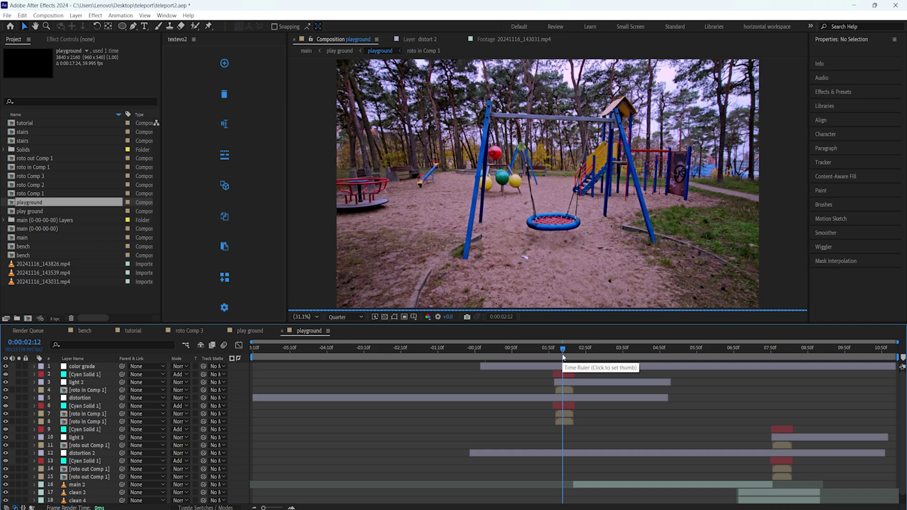
{"action": "left_click_drag", "start_coordinate": [563, 358], "coordinate": [570, 358]}
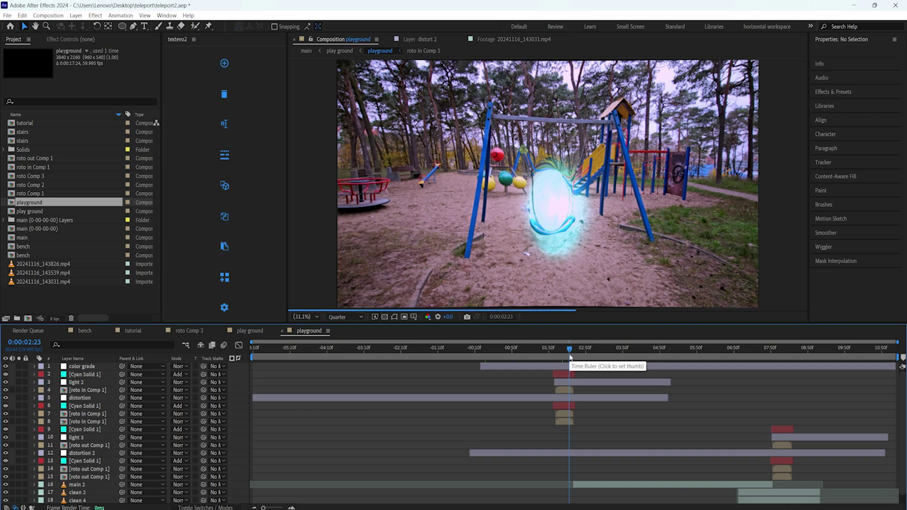
{"action": "left_click_drag", "start_coordinate": [570, 358], "coordinate": [776, 390]}
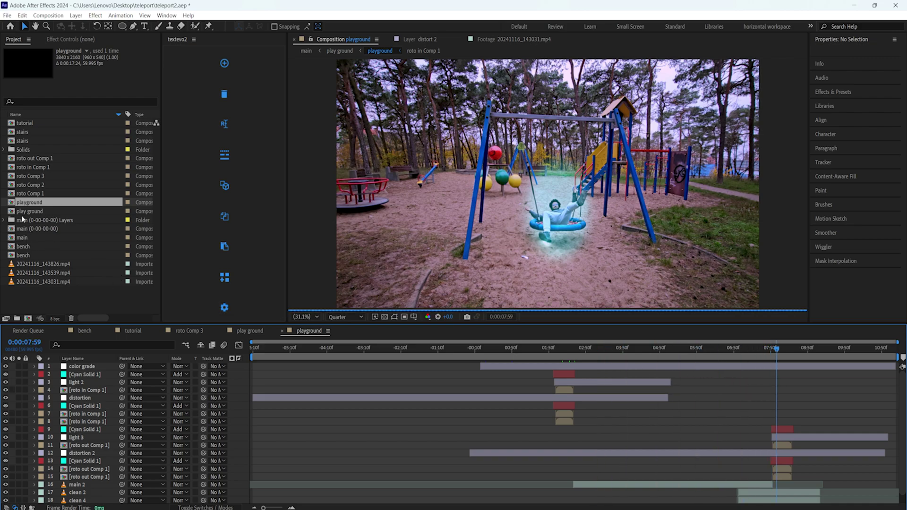
- Open the nested stairs composition, look through its solid, adjustment and roto Comp 2 layers, and preview the playback
{"action": "double_click", "coordinate": [22, 140]}
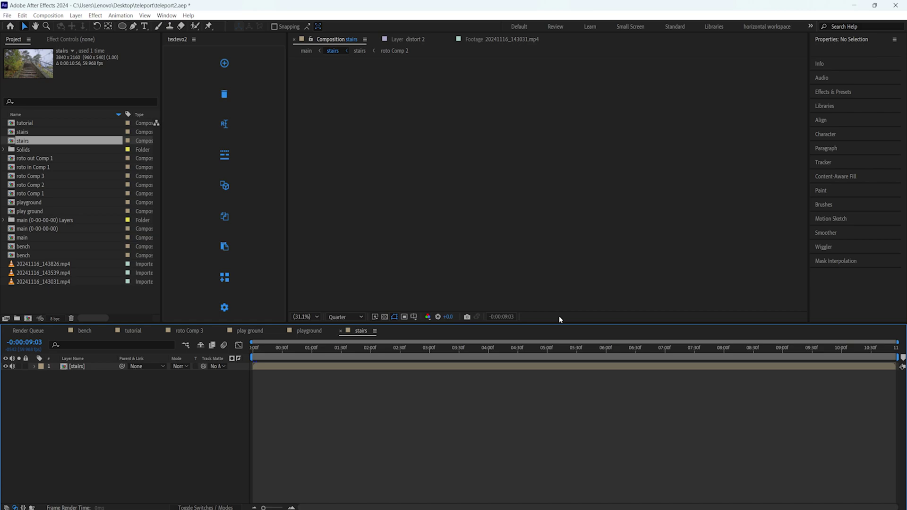
{"action": "double_click", "coordinate": [77, 366]}
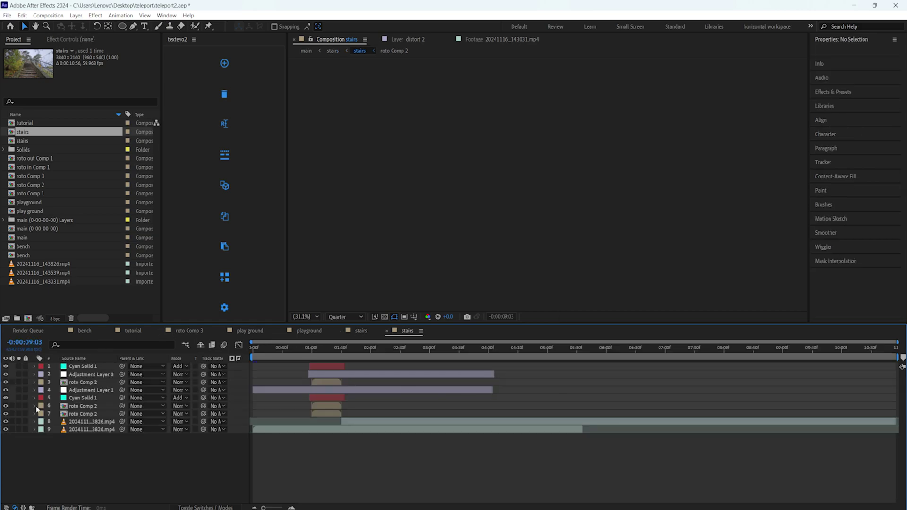
{"action": "left_click", "coordinate": [88, 367]}
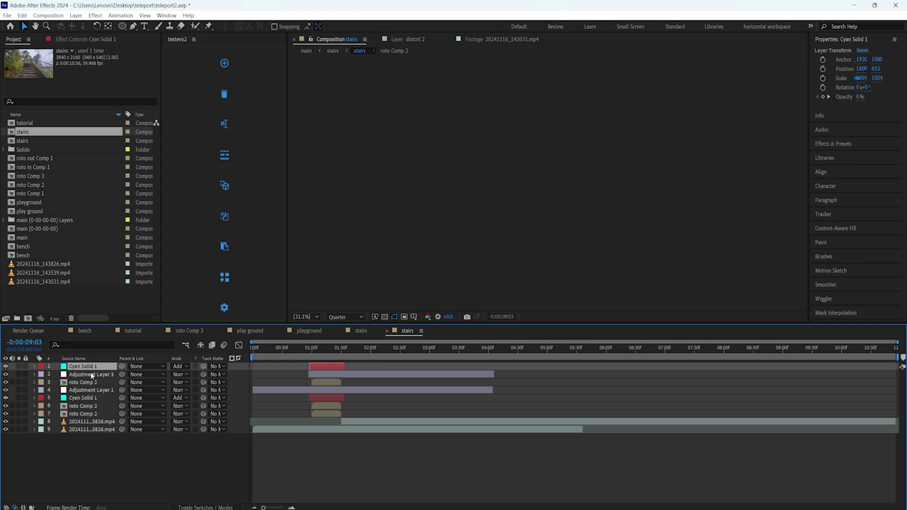
{"action": "left_click", "coordinate": [90, 375]}
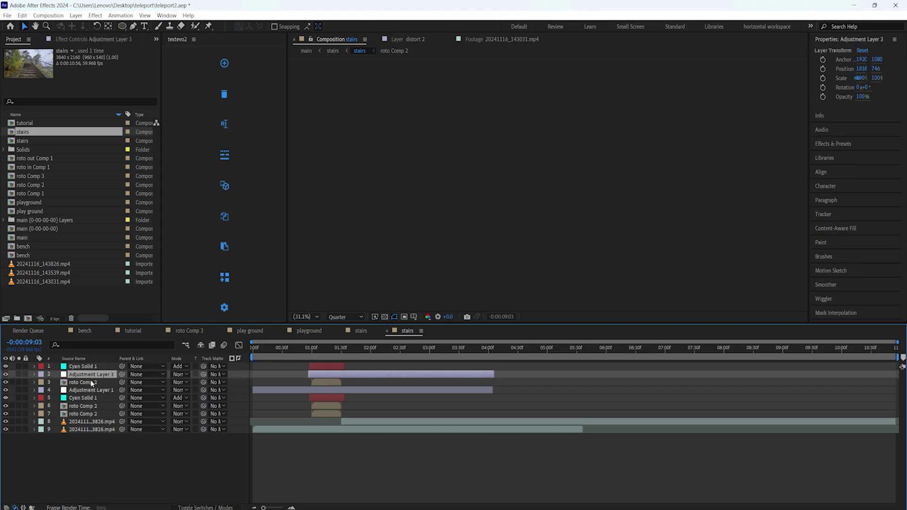
{"action": "left_click", "coordinate": [91, 392]}
{"action": "left_click", "coordinate": [92, 406]}
{"action": "left_click", "coordinate": [95, 415]}
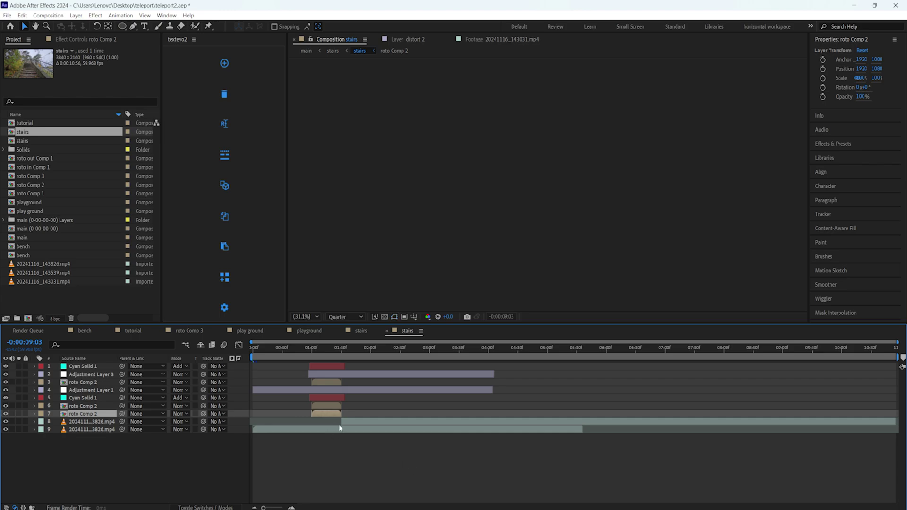
{"action": "key", "text": "space"}
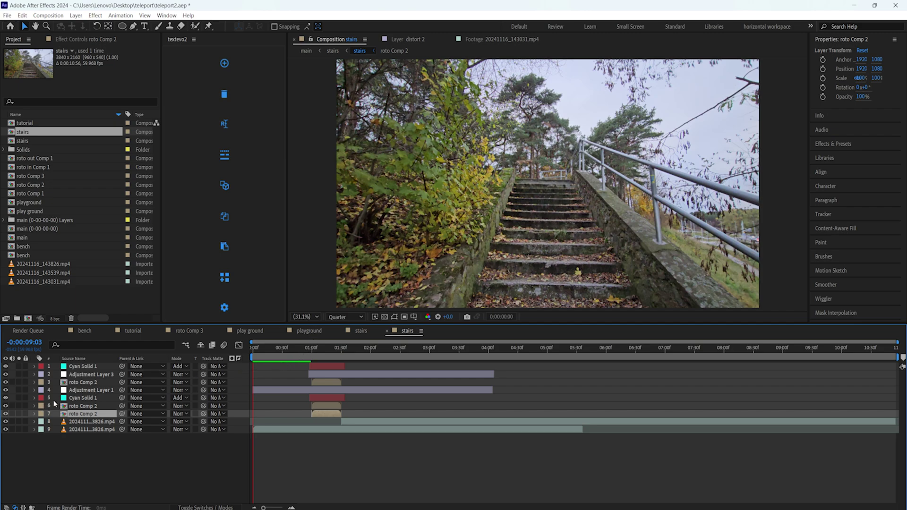
- Solo the roto Comp 2 layer below the lower Cyan Solid 1 and inspect the isolated figure between 0:00:01:09 and 0:00:01:24
{"action": "left_click", "coordinate": [89, 407]}
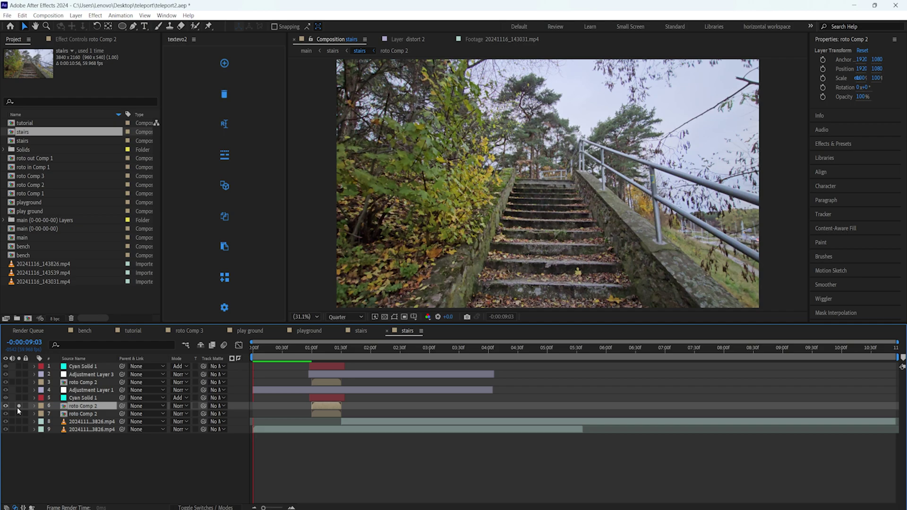
{"action": "key", "text": "i"}
{"action": "left_click_drag", "start_coordinate": [313, 350], "coordinate": [339, 352]}
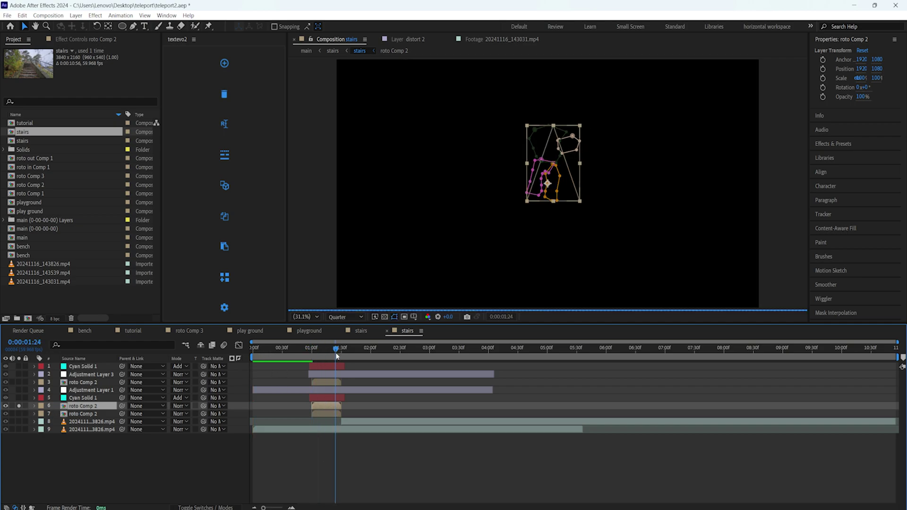
{"action": "left_click", "coordinate": [349, 467]}
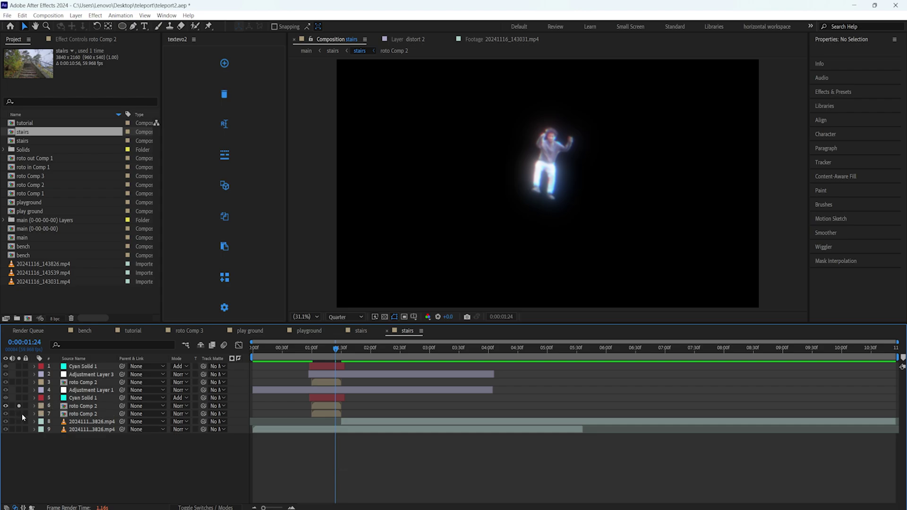
{"action": "left_click_drag", "start_coordinate": [335, 351], "coordinate": [321, 348]}
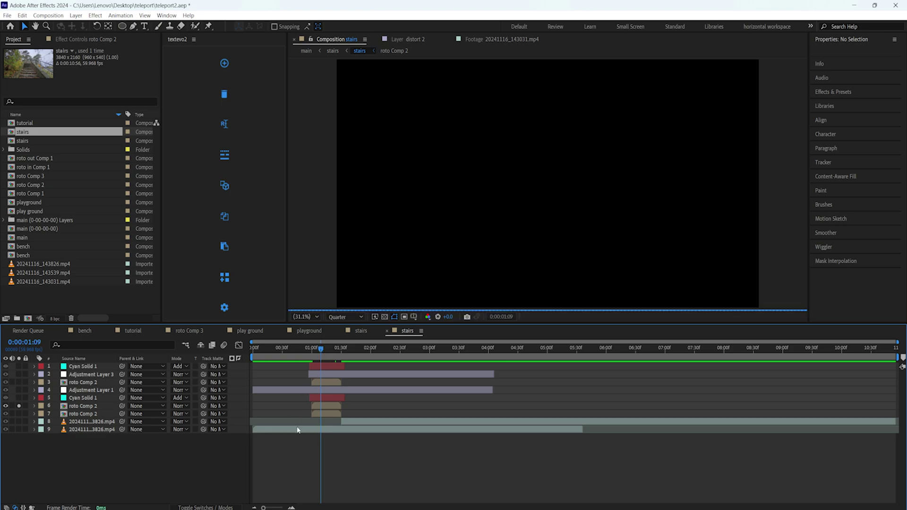
{"action": "left_click", "coordinate": [79, 398]}
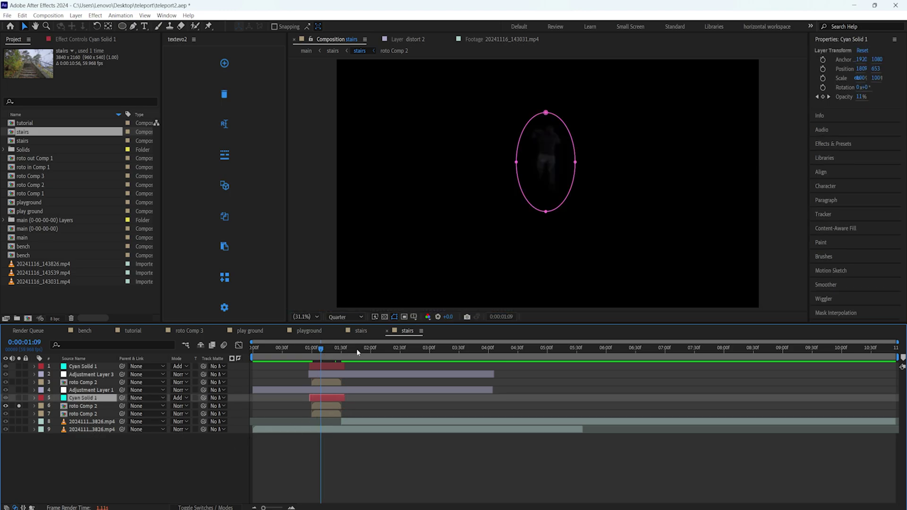
{"action": "left_click", "coordinate": [327, 348]}
{"action": "left_click", "coordinate": [79, 415]}
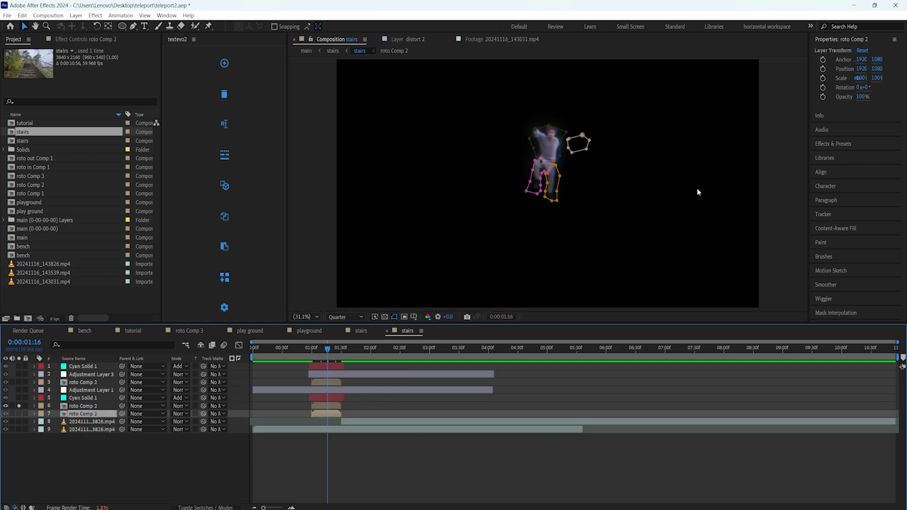